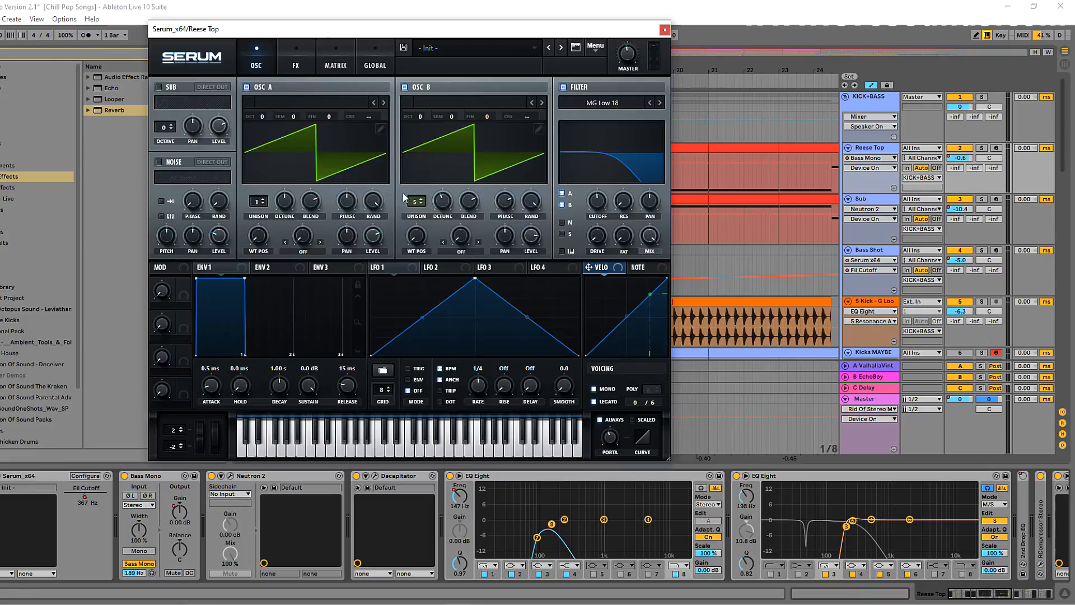
- Set oscillator B of the Reese Top's Serum to 5 unison voices with a 0.06 detune, and close the plug-in
drag(426, 28, 567, 239)
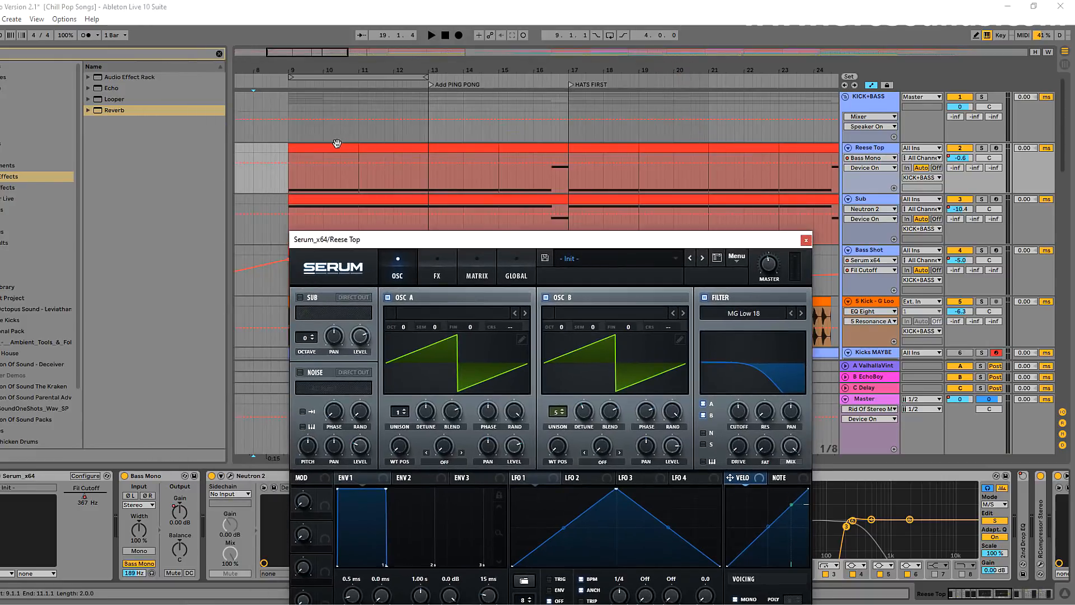
drag(288, 53, 280, 60)
drag(614, 243, 459, 51)
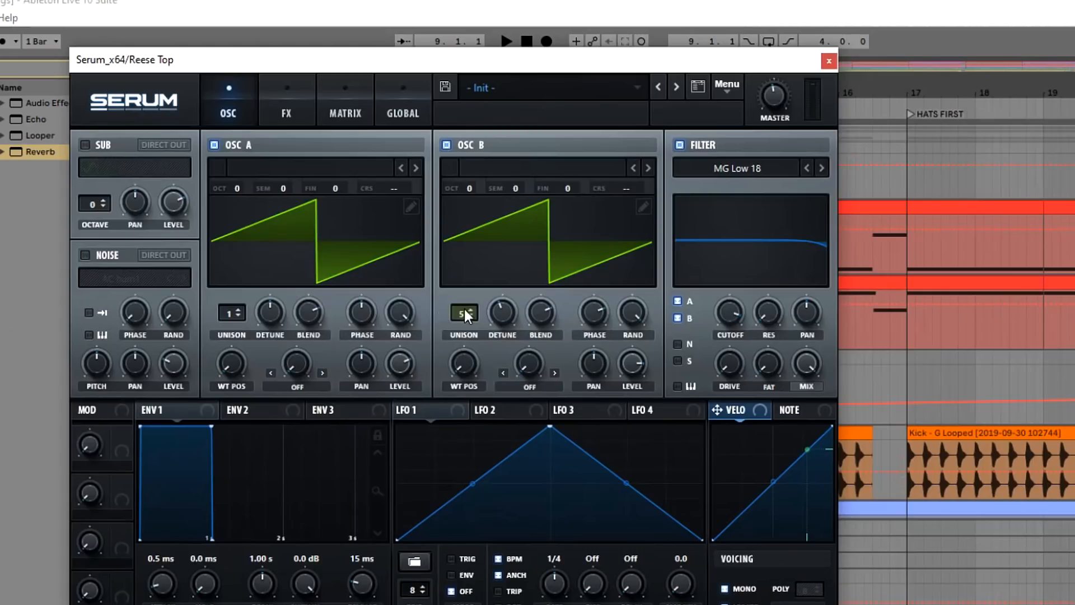
drag(487, 319, 510, 306)
click(469, 318)
click(470, 310)
drag(562, 246, 554, 286)
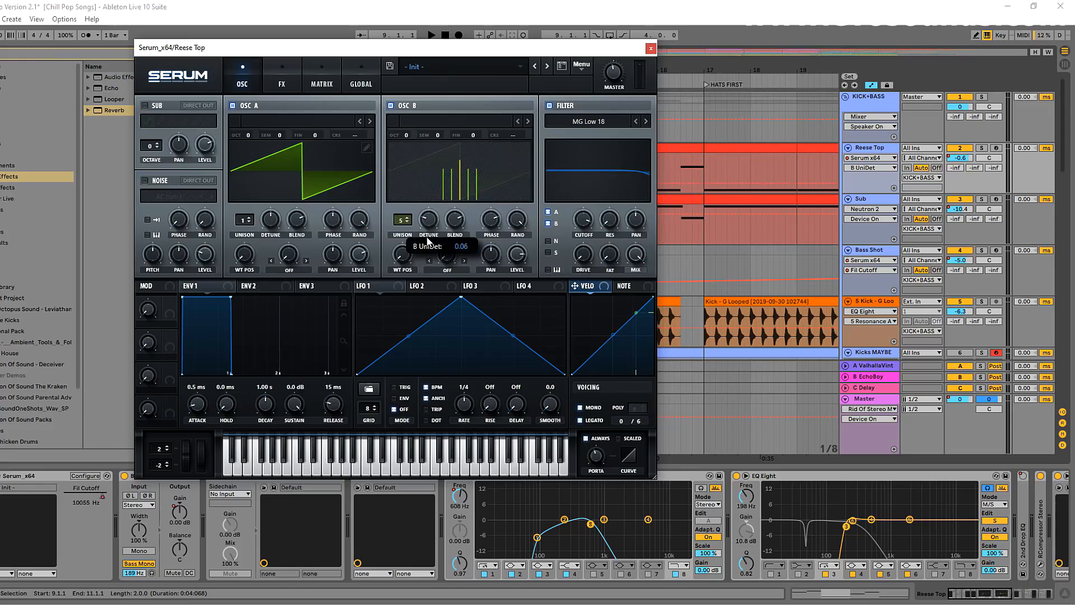
drag(428, 242, 428, 241)
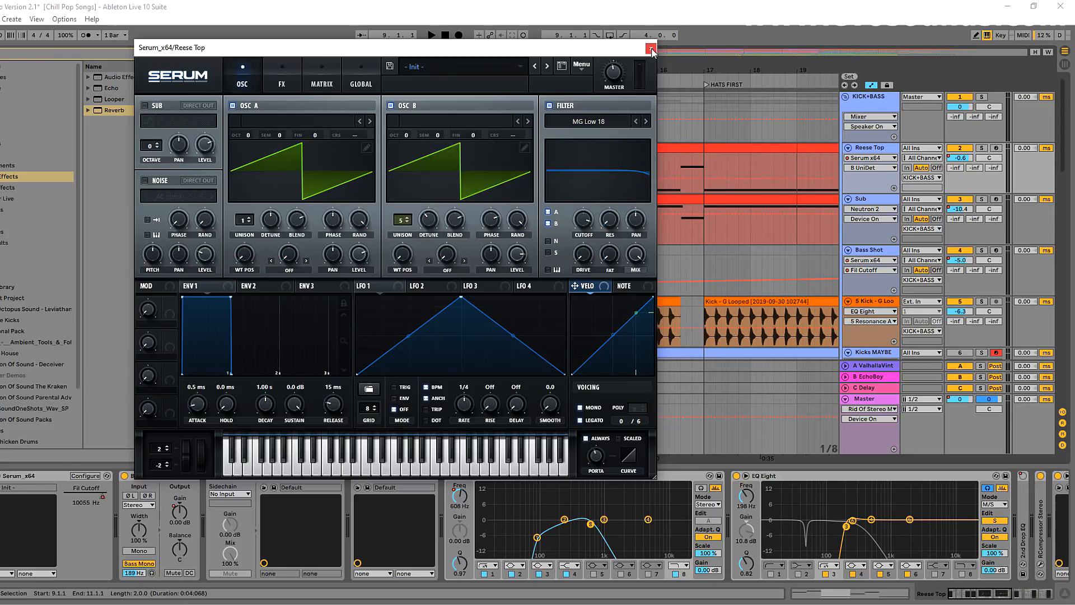
click(651, 50)
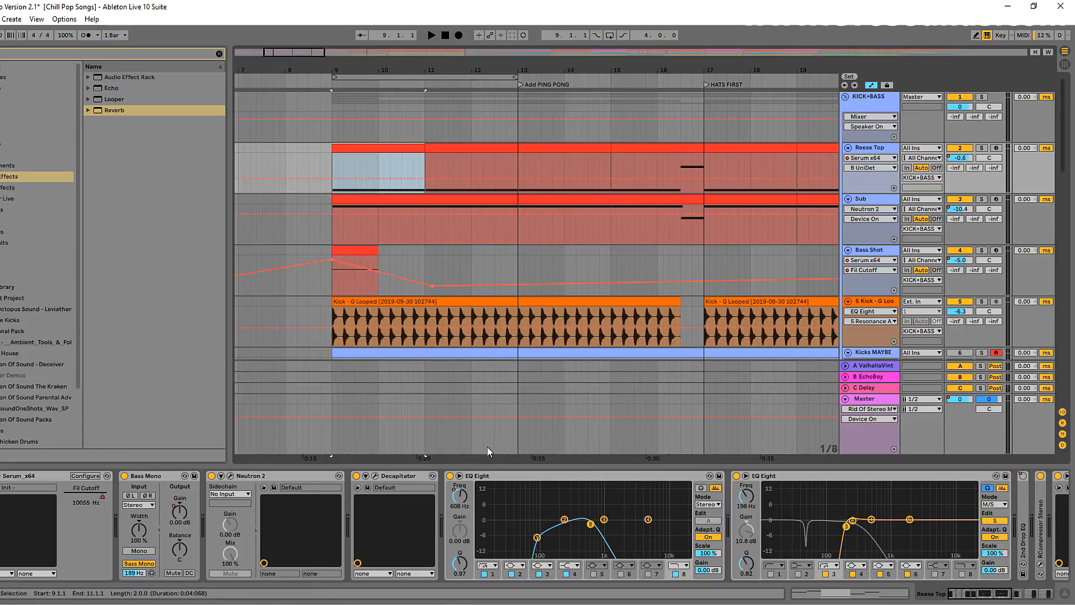
- Play the Reese Top with its first EQ Eight low cut at about 11 Hz and the second EQ Eight and Bass Mono bypassed
drag(536, 536, 481, 525)
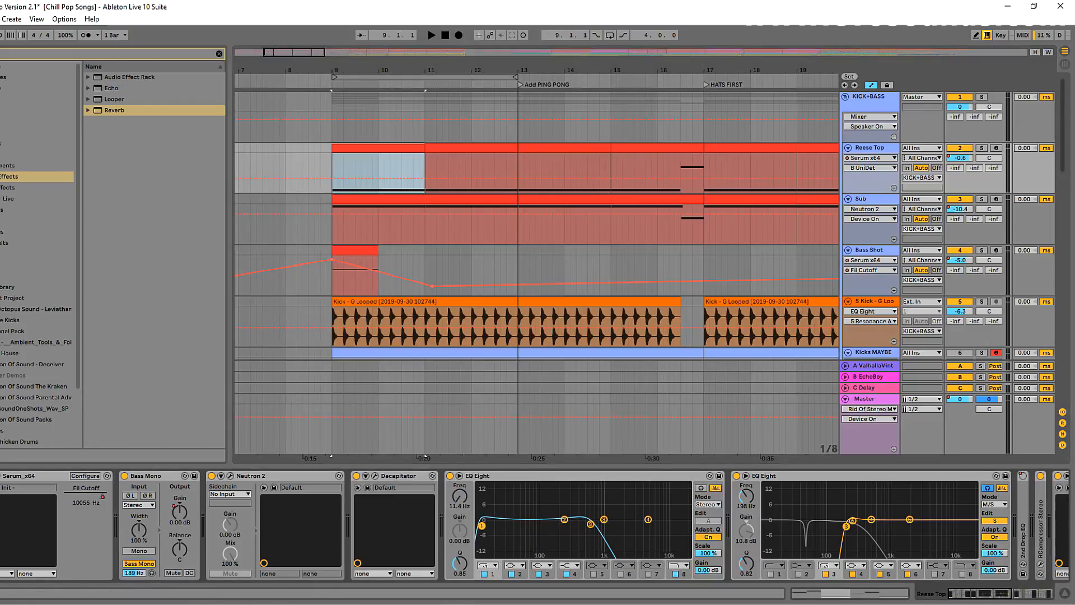
click(736, 476)
click(130, 477)
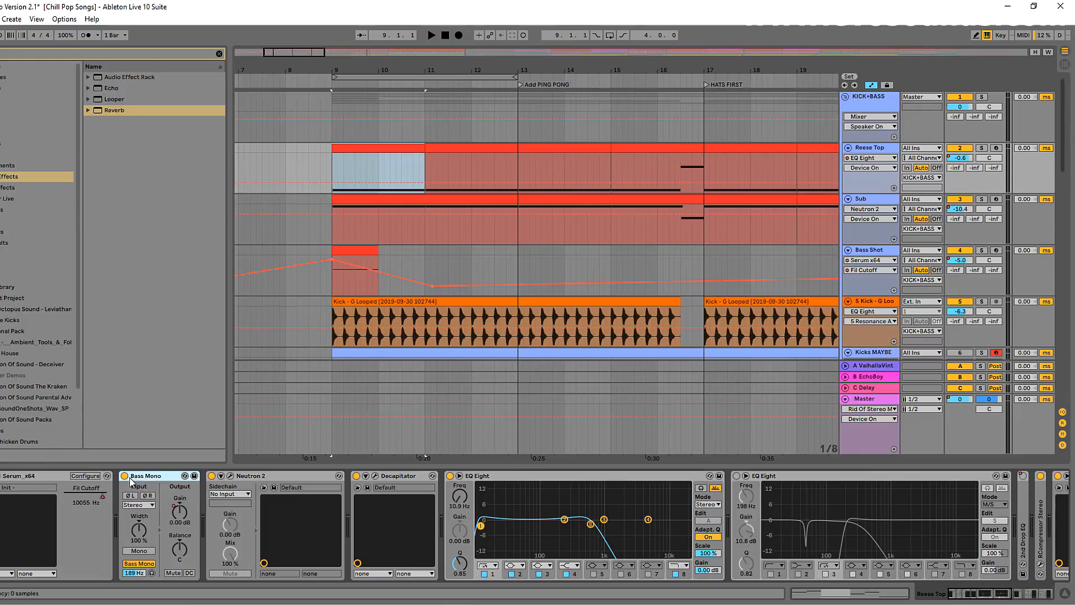
click(124, 476)
key(space)
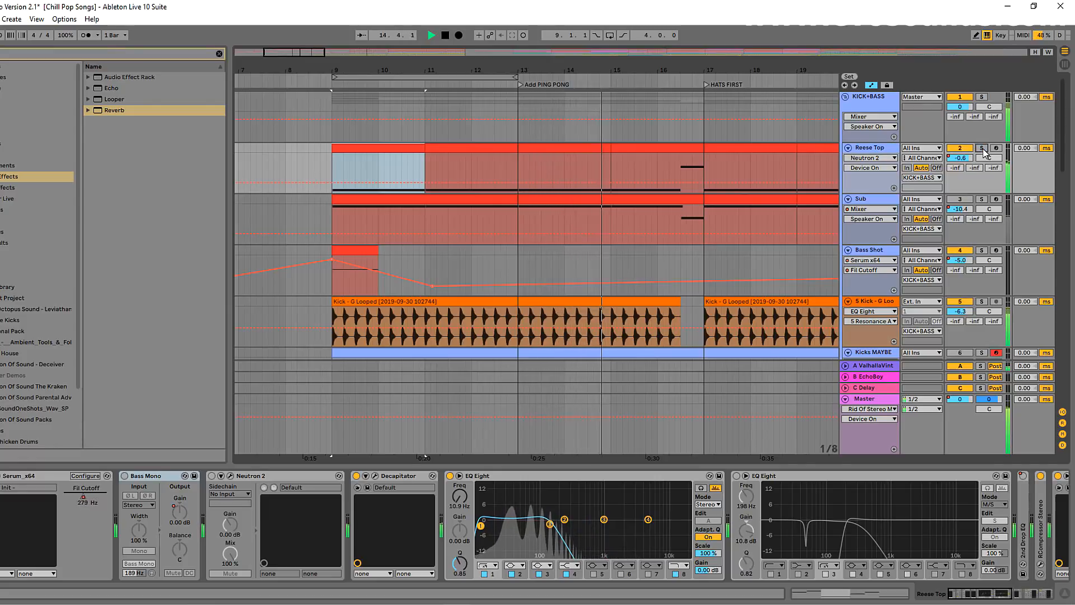
key(space)
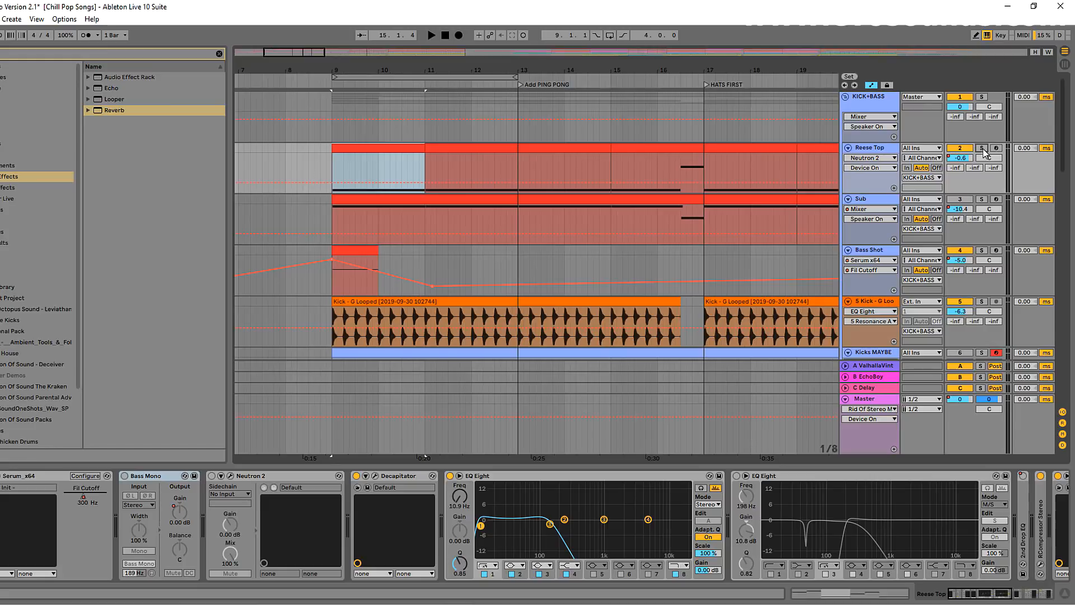
- Raise the Reese Top's first EQ Eight low cut to about 90 Hz, with Bass Mono and the second EQ Eight back on
drag(482, 527, 519, 531)
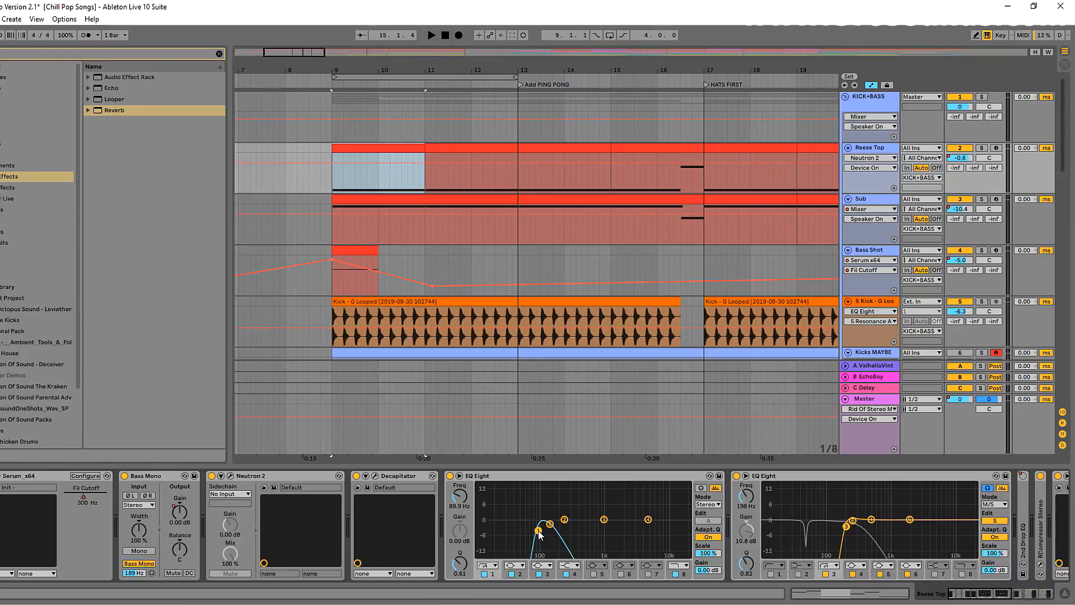
- Solo the Sub track and play its clip from bar 9 to hear it alone
click(886, 208)
click(982, 199)
click(474, 197)
key(space)
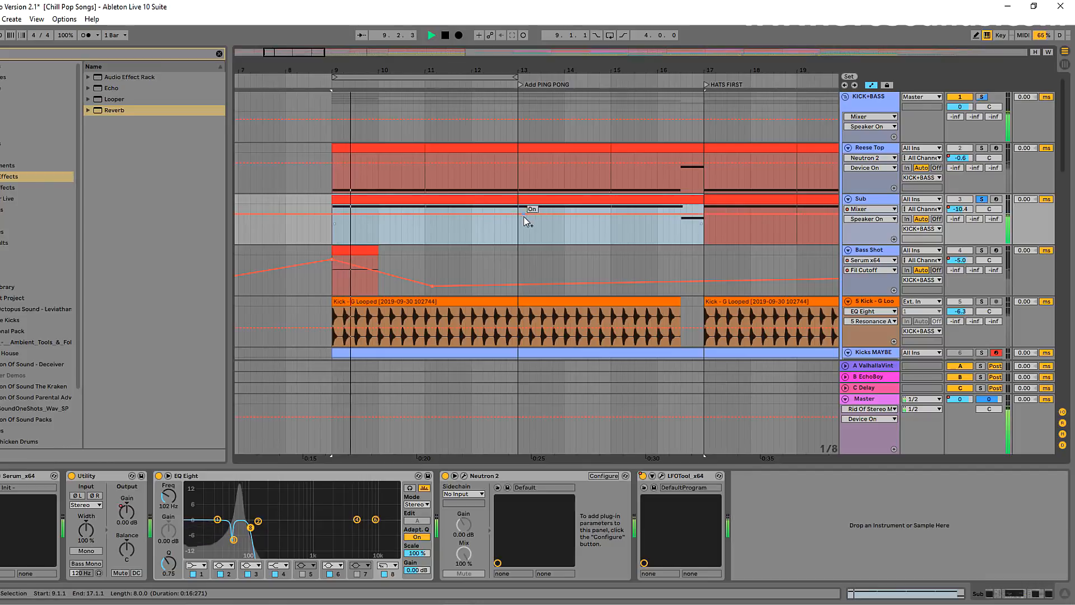
key(space)
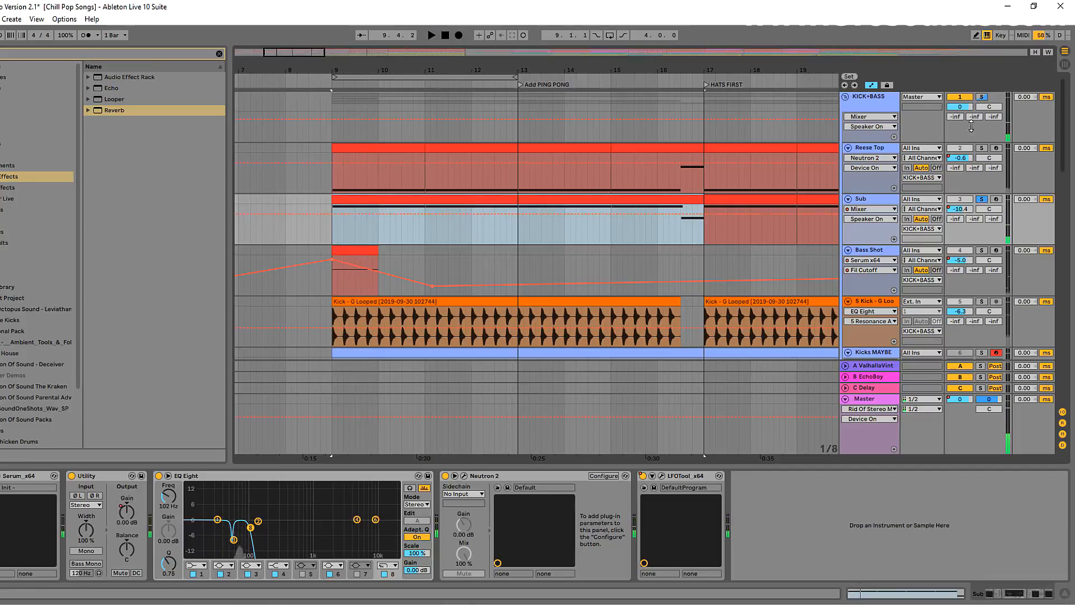
- Play the KICK+BASS group soloed to hear its tracks together, and clear the solo
click(982, 97)
key(space)
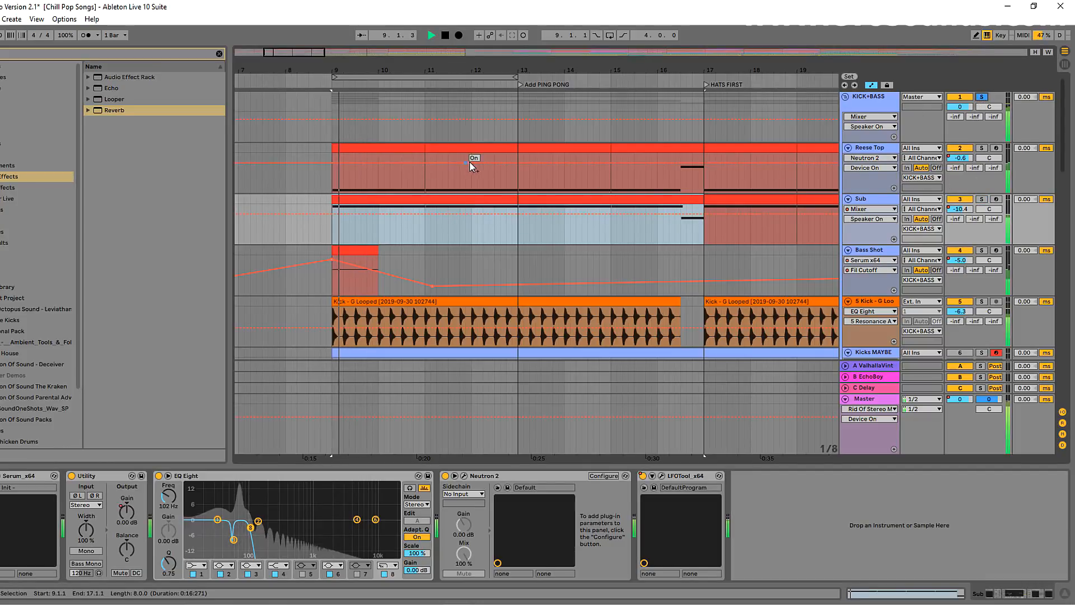
click(981, 98)
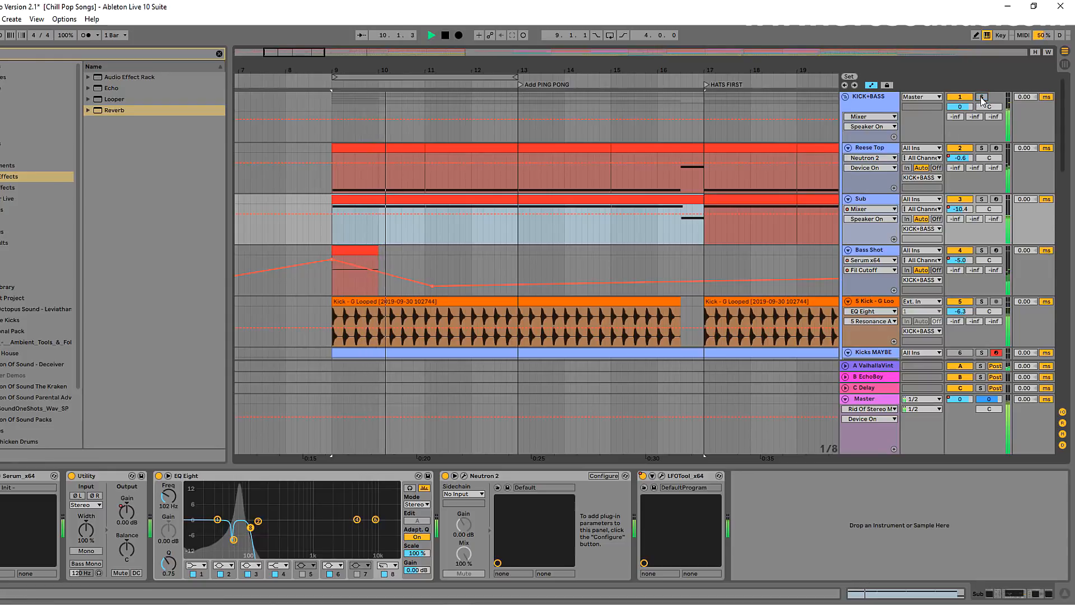
key(space)
- Switch off the Bass Mono device on the Reese Top track
click(880, 148)
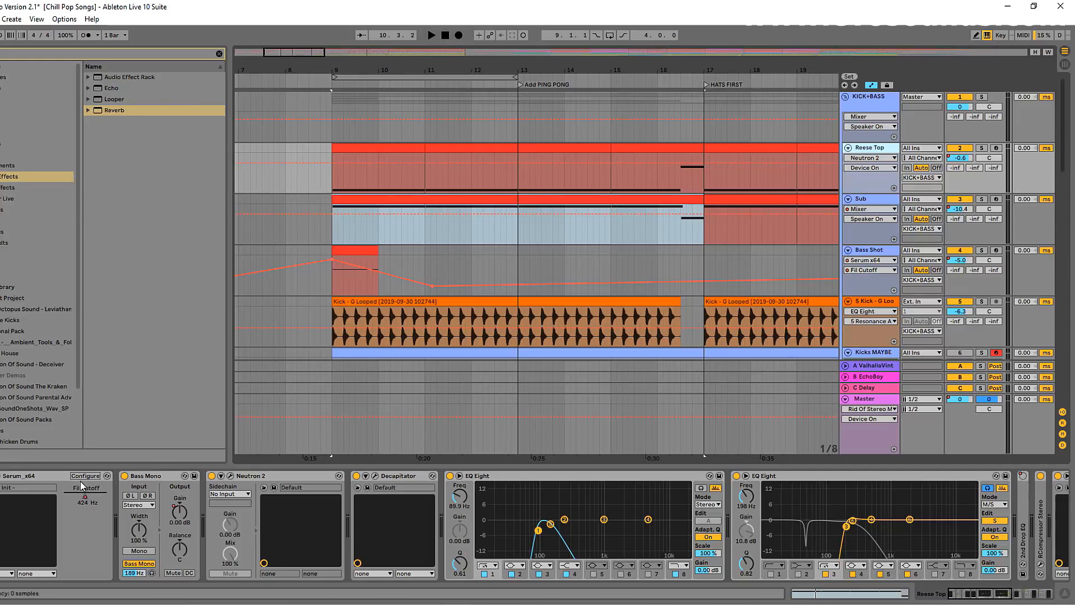
click(124, 476)
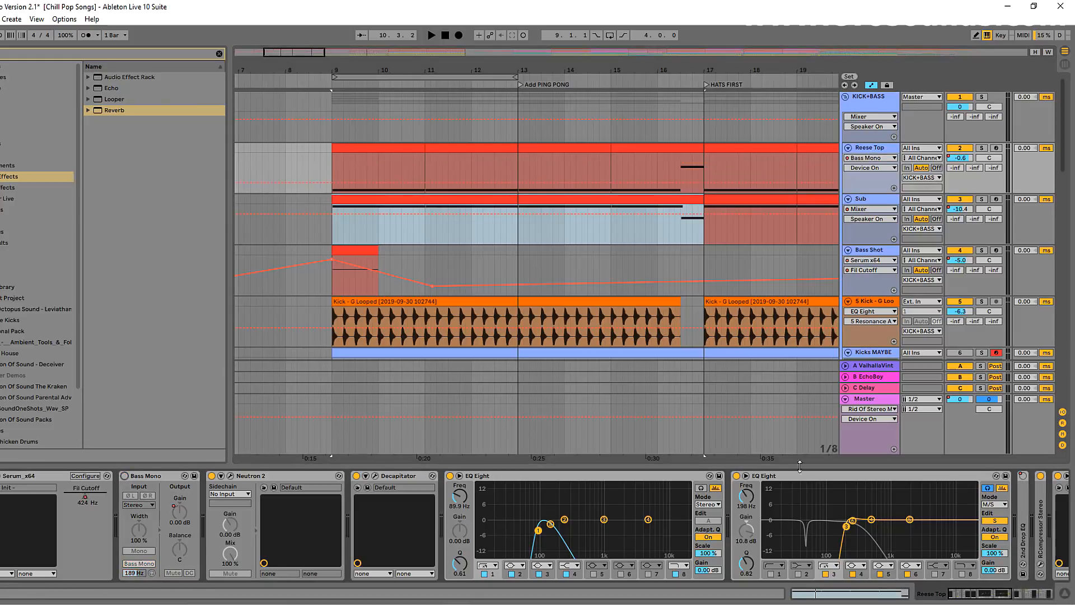
- Examine the stereo width of each band in the Master track's Ozone 8 Imager, and close the plug-in
click(862, 399)
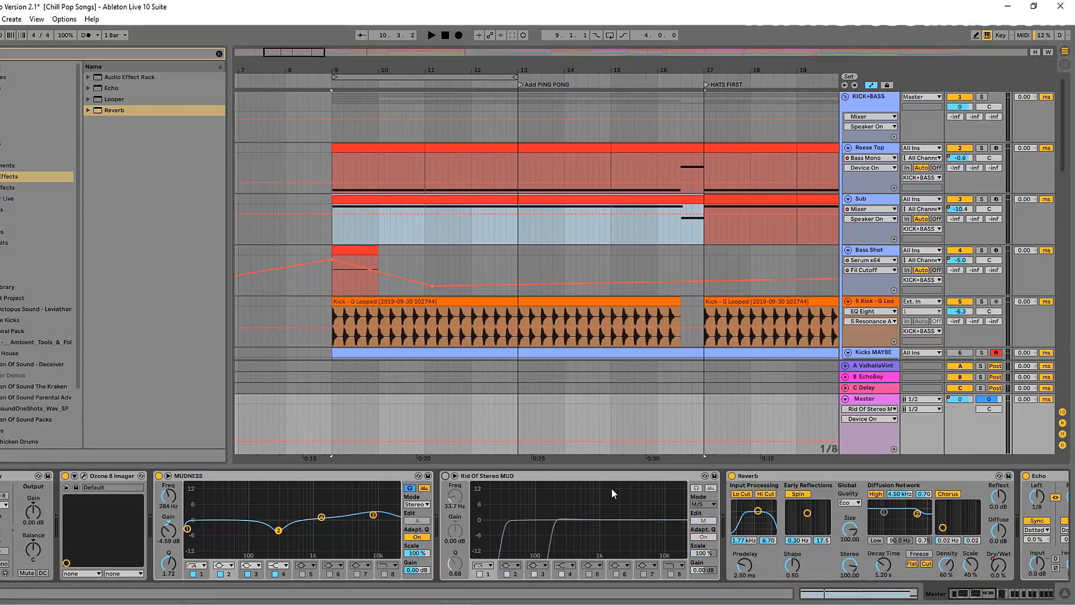
click(84, 476)
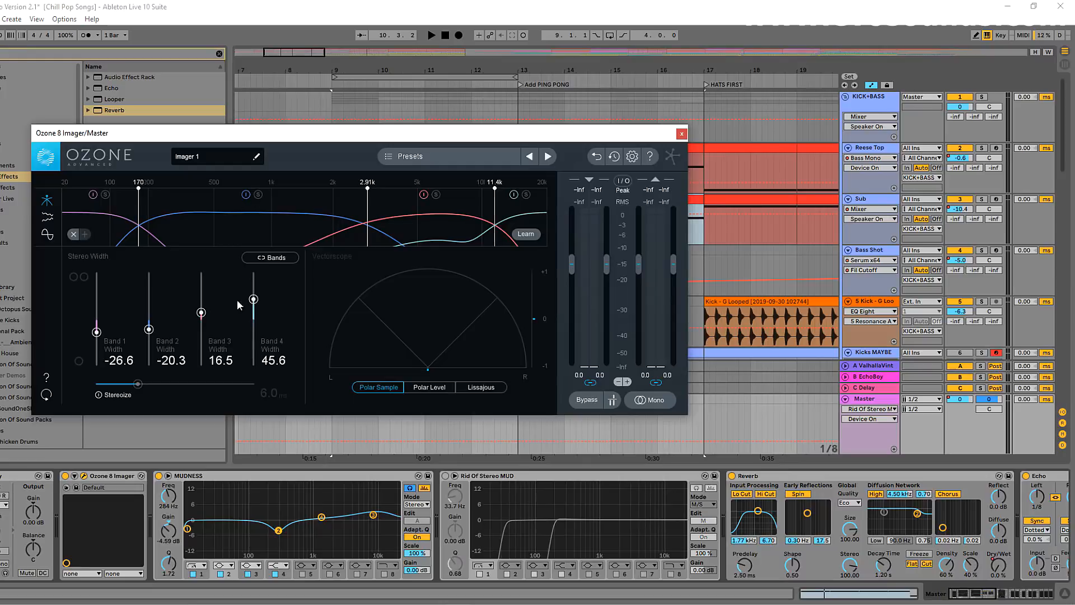
click(682, 133)
- Solo the Reese Top, play bars 9 to 11, and set the side low cut in its second EQ Eight to about 202 Hz
click(885, 148)
click(982, 148)
drag(333, 167, 424, 168)
key(space)
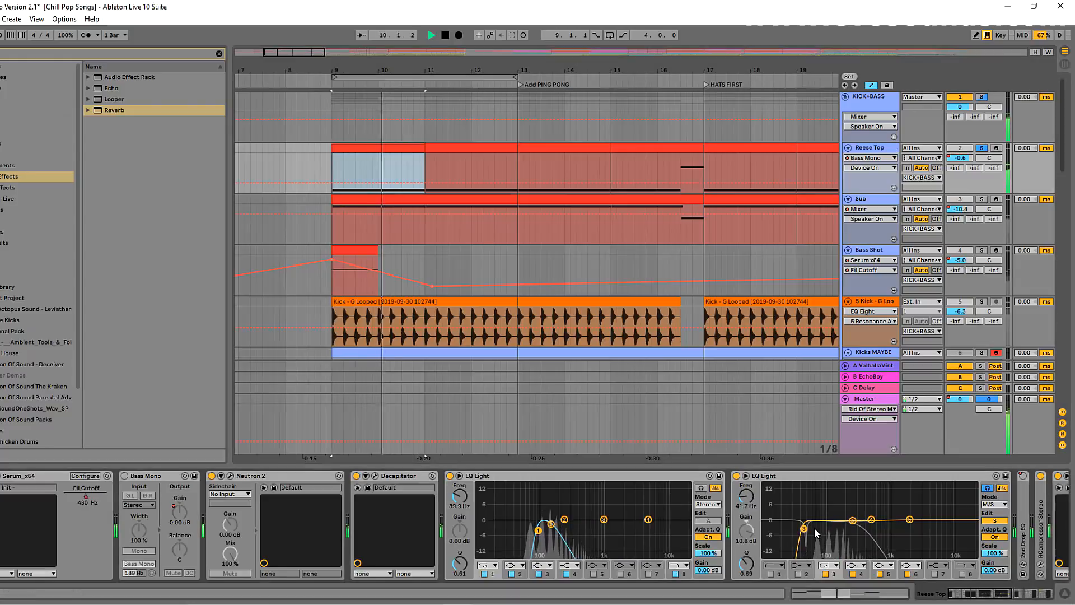
drag(804, 529, 849, 527)
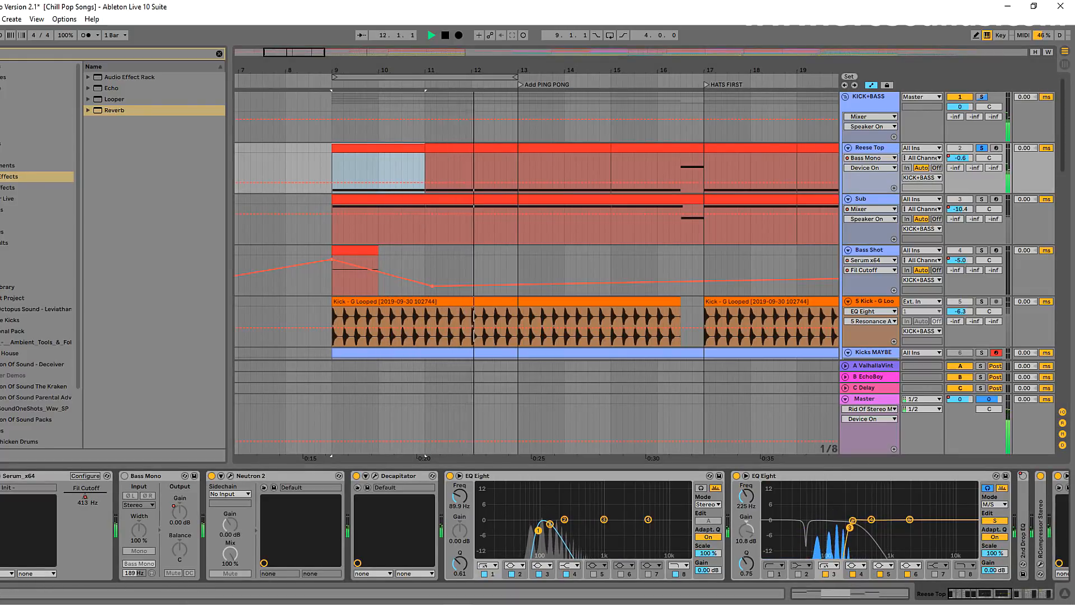
key(space)
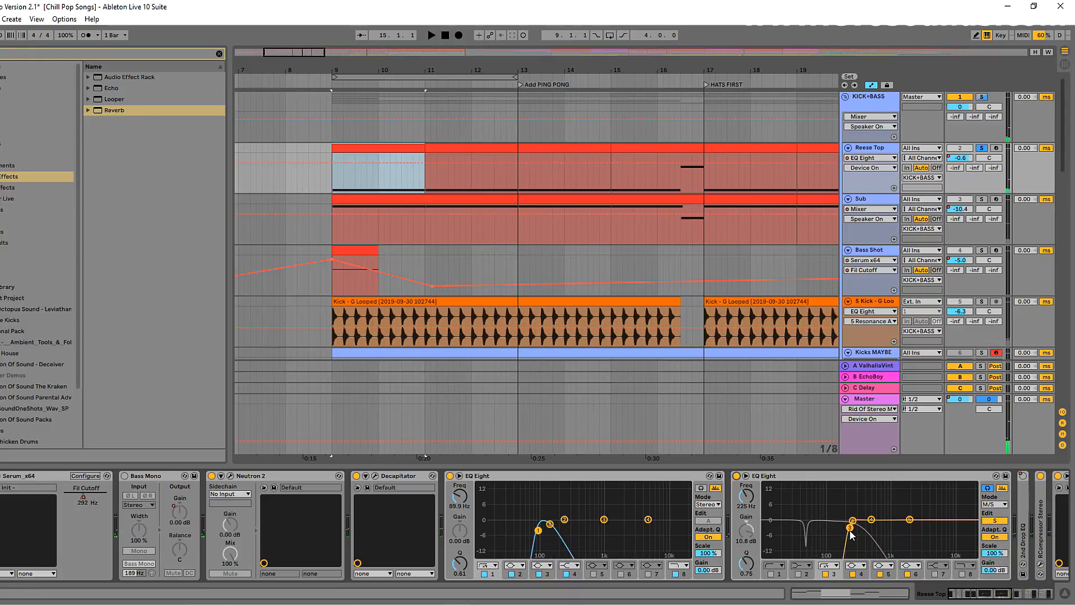
drag(849, 530, 845, 529)
- Play the Reese Top while bypassing and re-enabling its second EQ Eight to compare the sound
key(space)
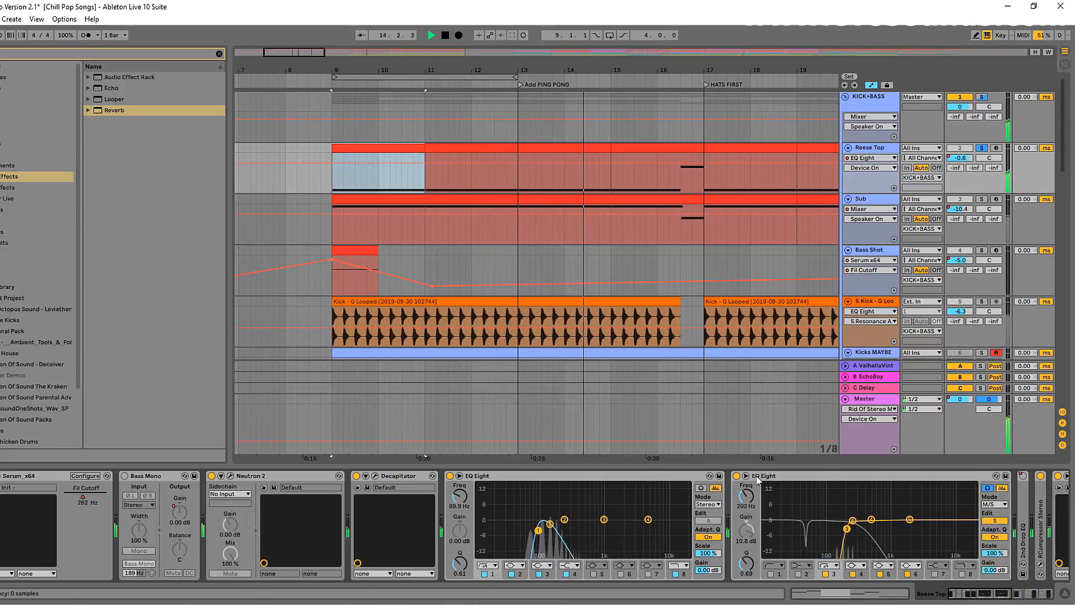
click(736, 475)
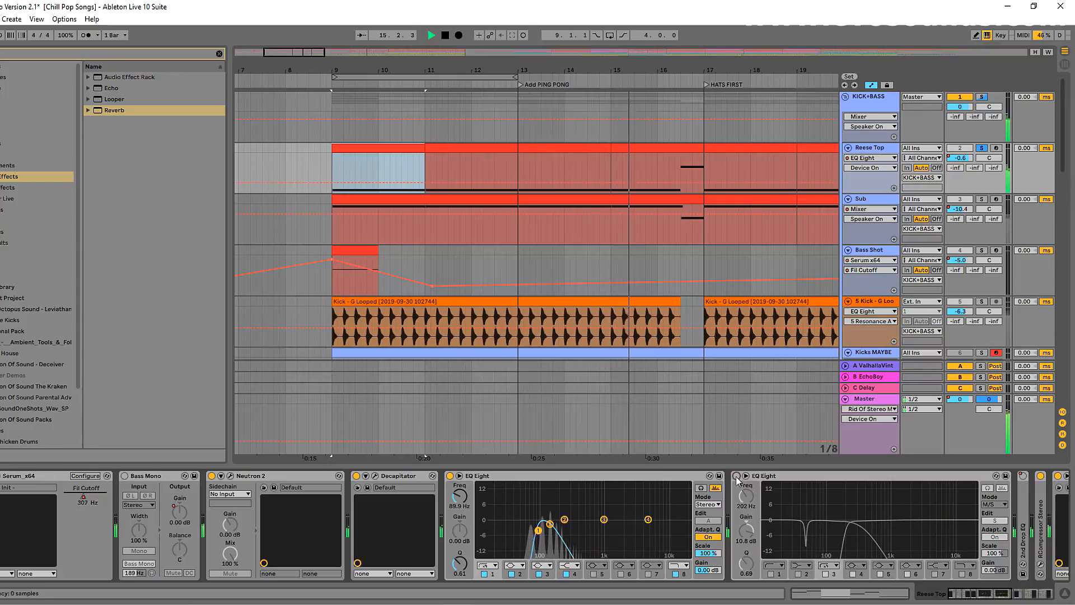
click(737, 476)
key(space)
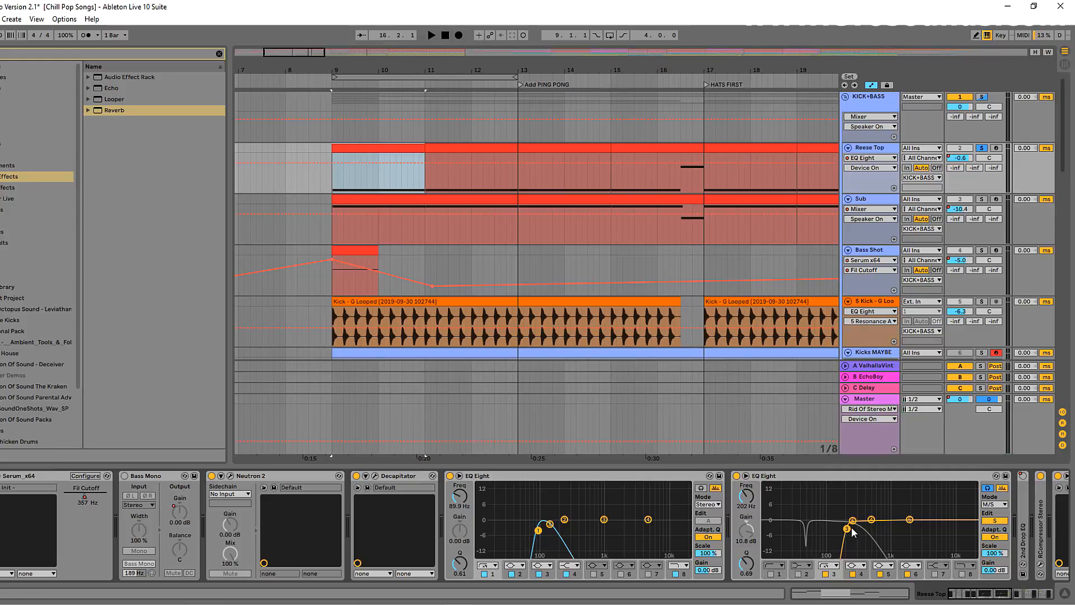
- Switch the Bass Mono device on the Reese Top track back on
click(126, 476)
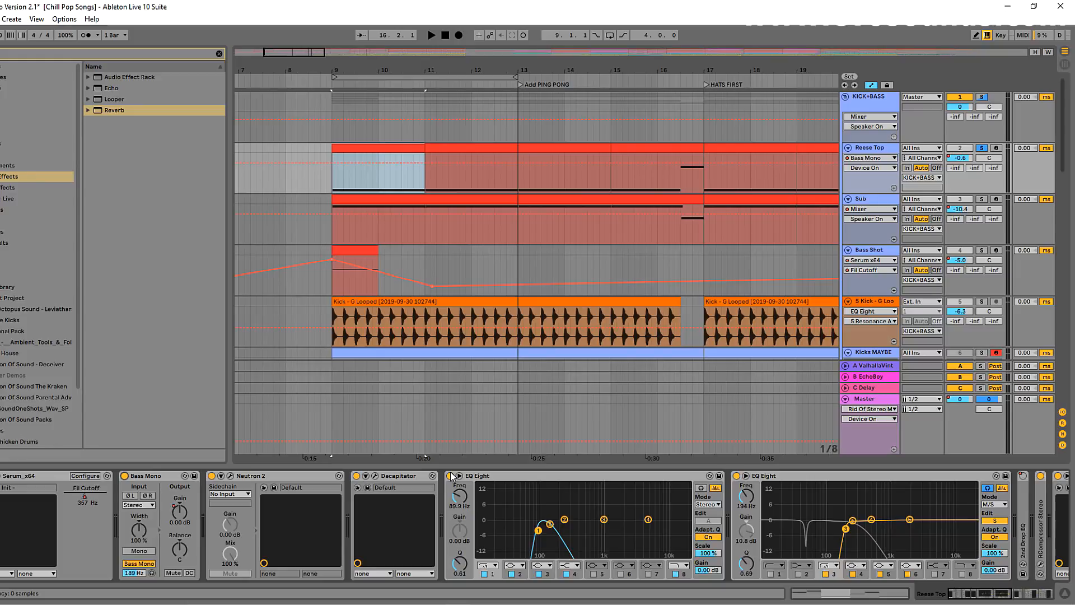
drag(277, 52, 279, 52)
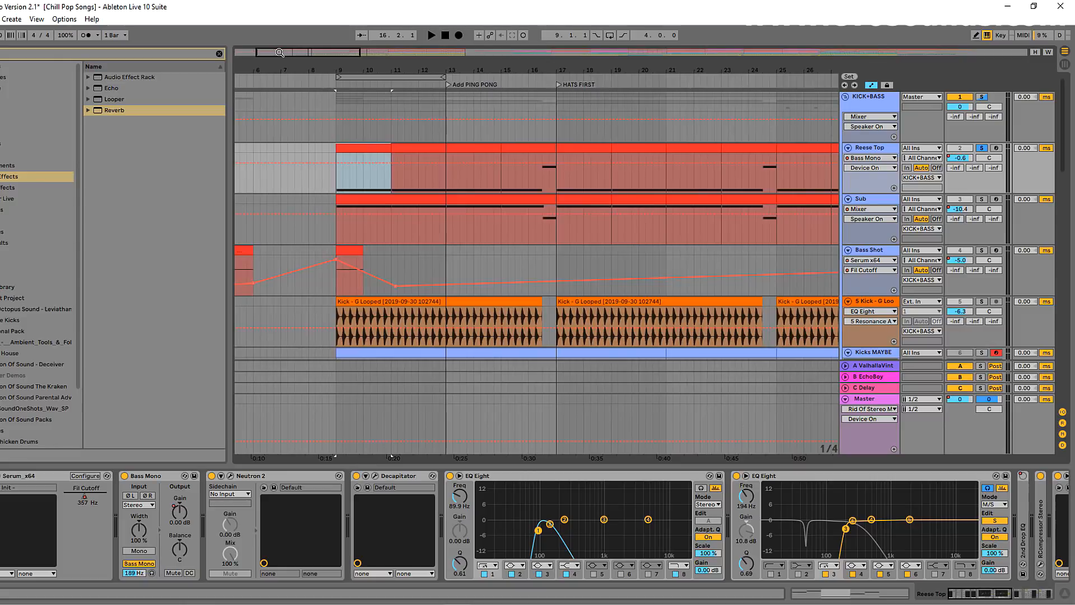
drag(279, 53, 284, 66)
click(874, 204)
click(877, 149)
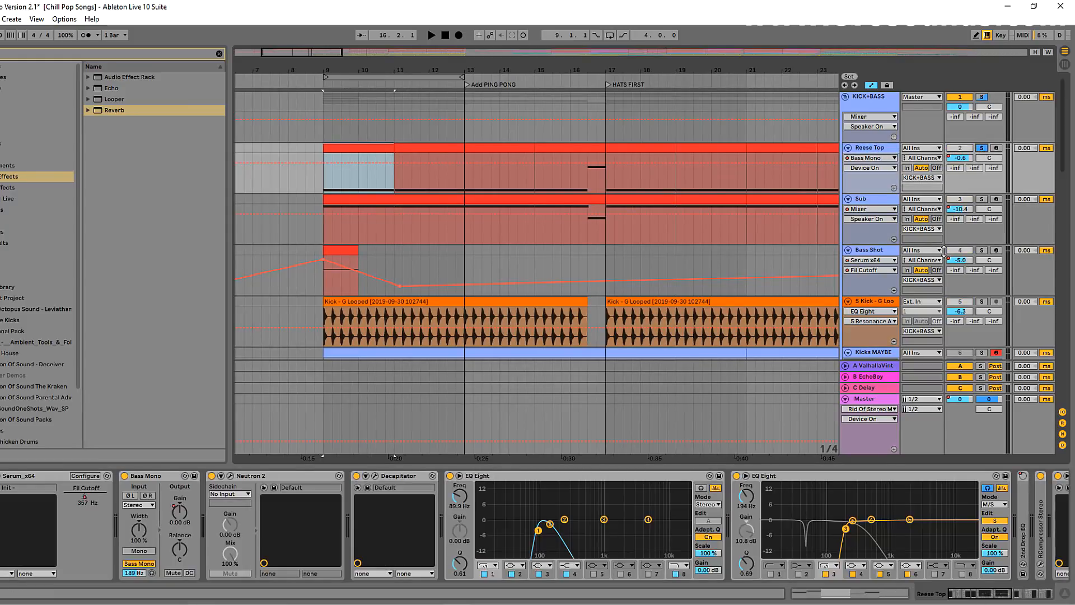
- Solo the Sub track and examine the Exciter and both Compressor modules in its Neutron 2
click(867, 202)
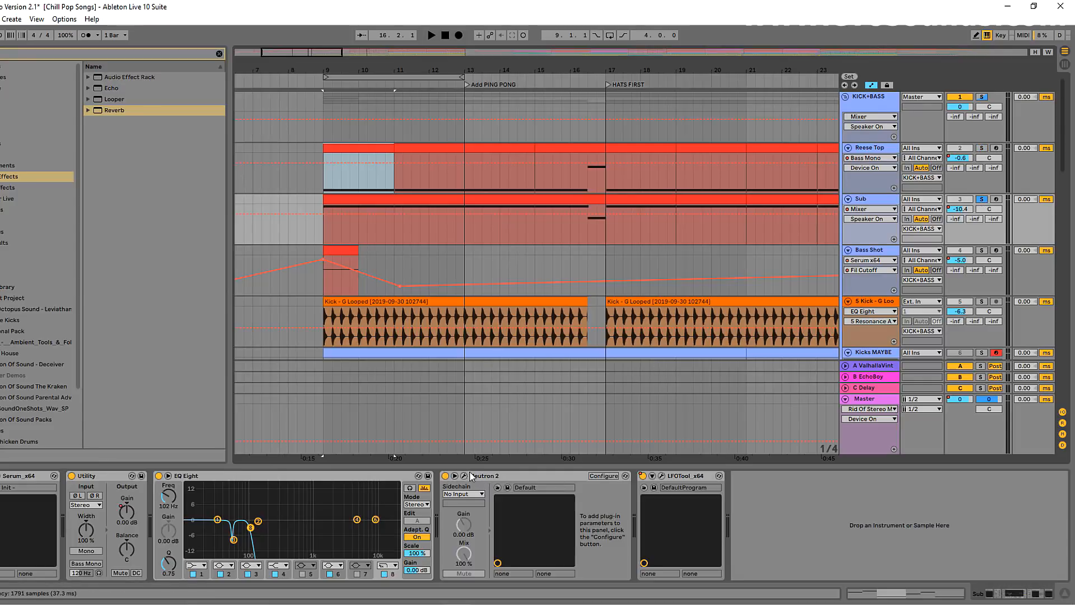
click(465, 476)
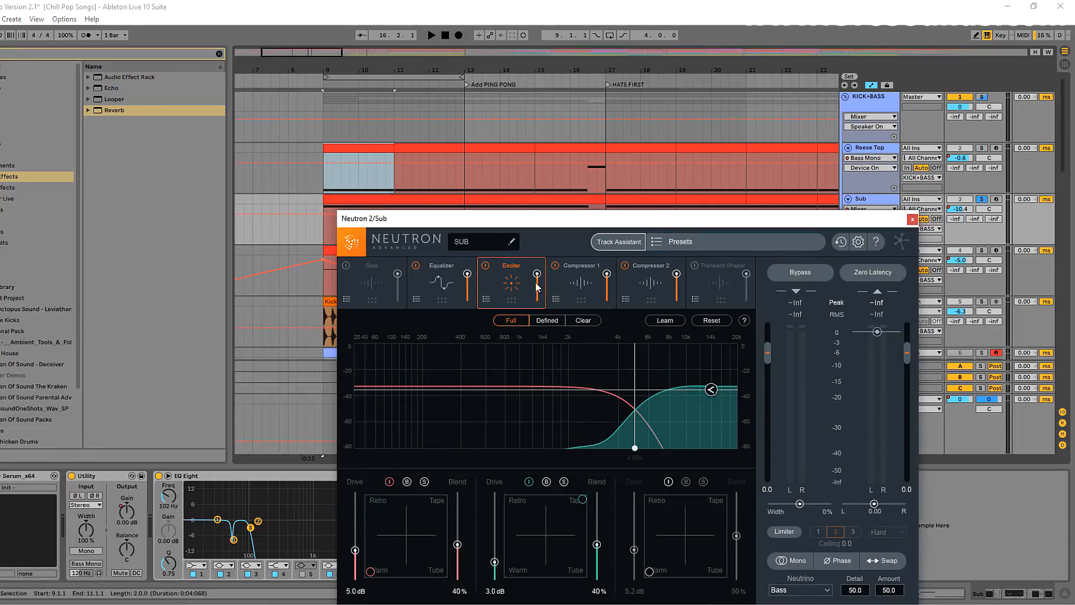
click(581, 277)
click(631, 287)
click(581, 284)
- Play the Sub while examining the Equalizer and Exciter modules of Neutron 2, and close the plug-in
key(space)
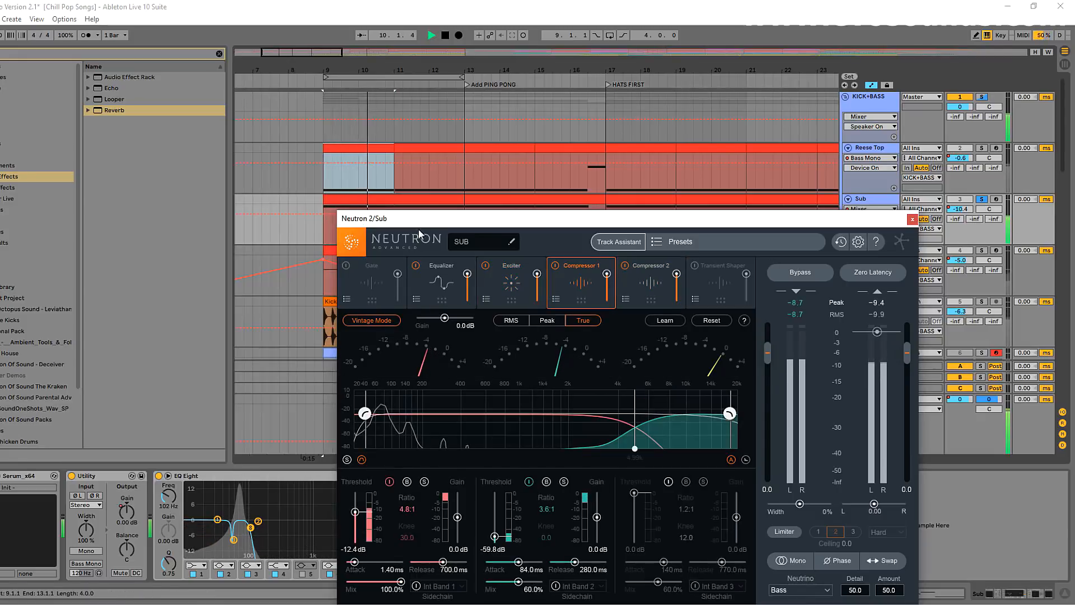
drag(420, 218, 677, 213)
click(719, 275)
click(768, 274)
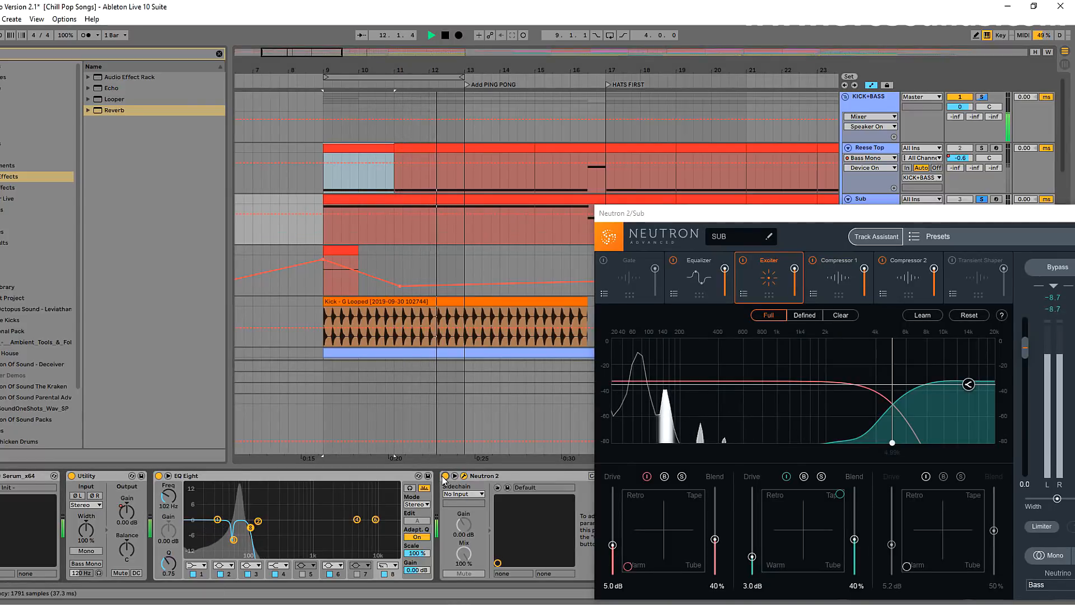
key(space)
drag(1038, 217, 802, 222)
click(933, 218)
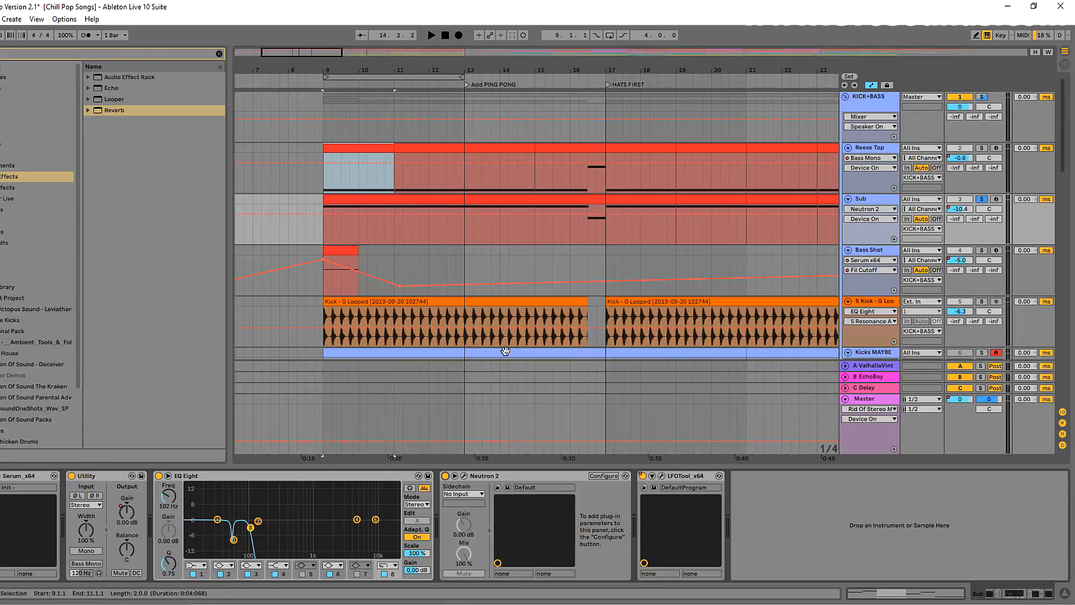
- Play the Sub briefly and examine the volume curve in its LFOTool, closing the plug-in when done
key(space)
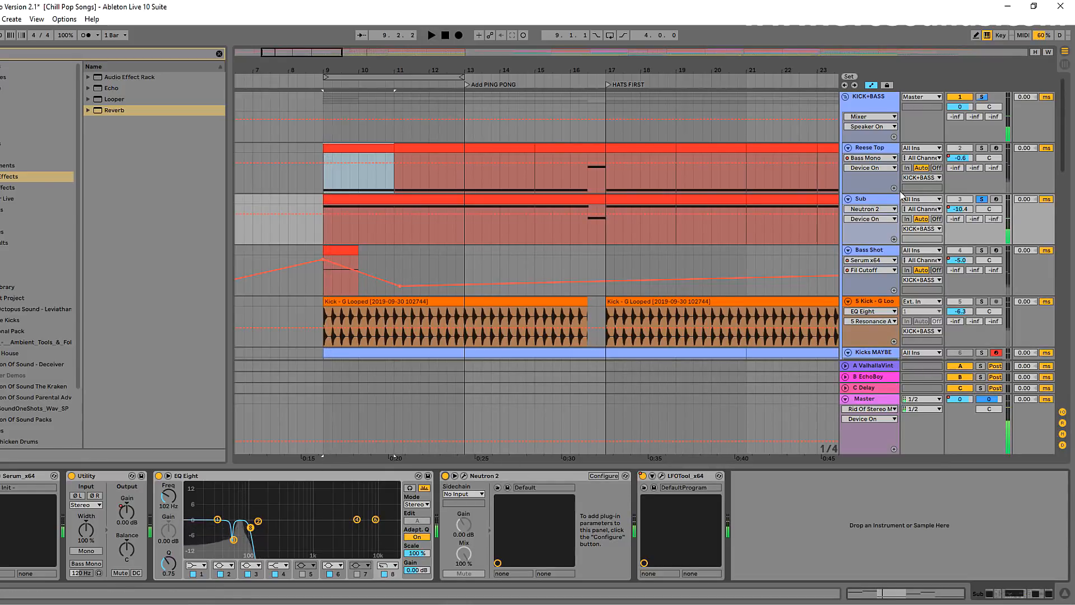
click(661, 477)
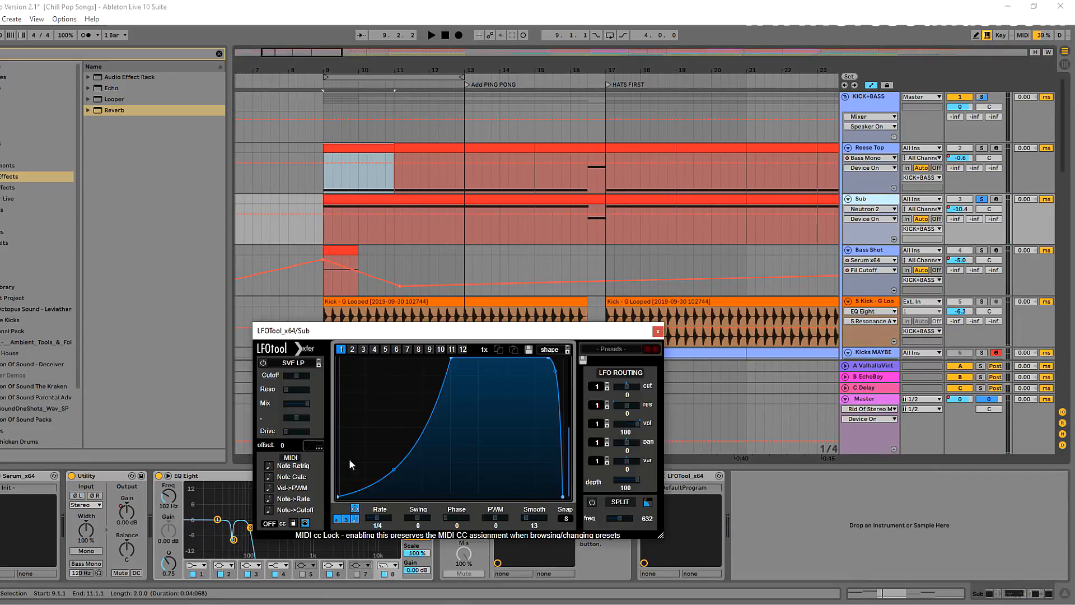
click(657, 330)
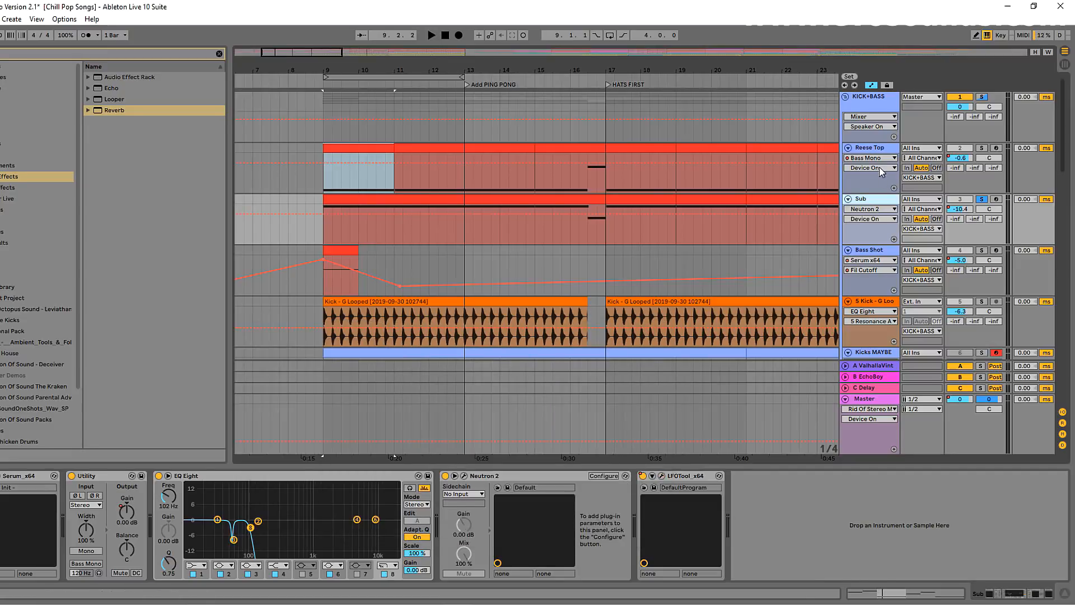
- Examine the two sidechained Compressors on the Reese Top track and the volume curve in the Sub's LFOTool, closing the plug-in
click(881, 180)
click(1005, 595)
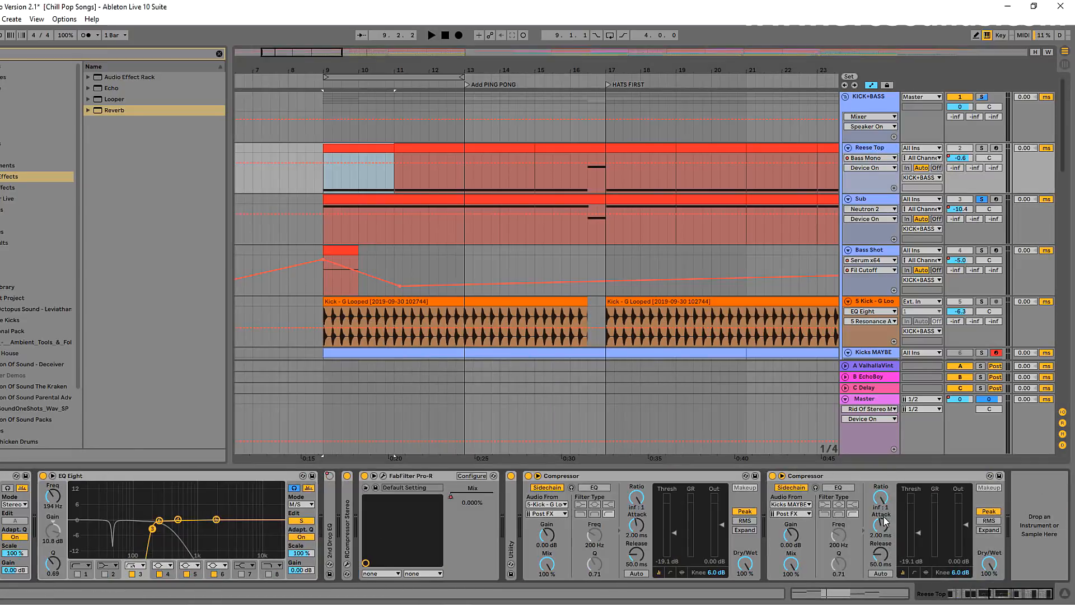
click(538, 489)
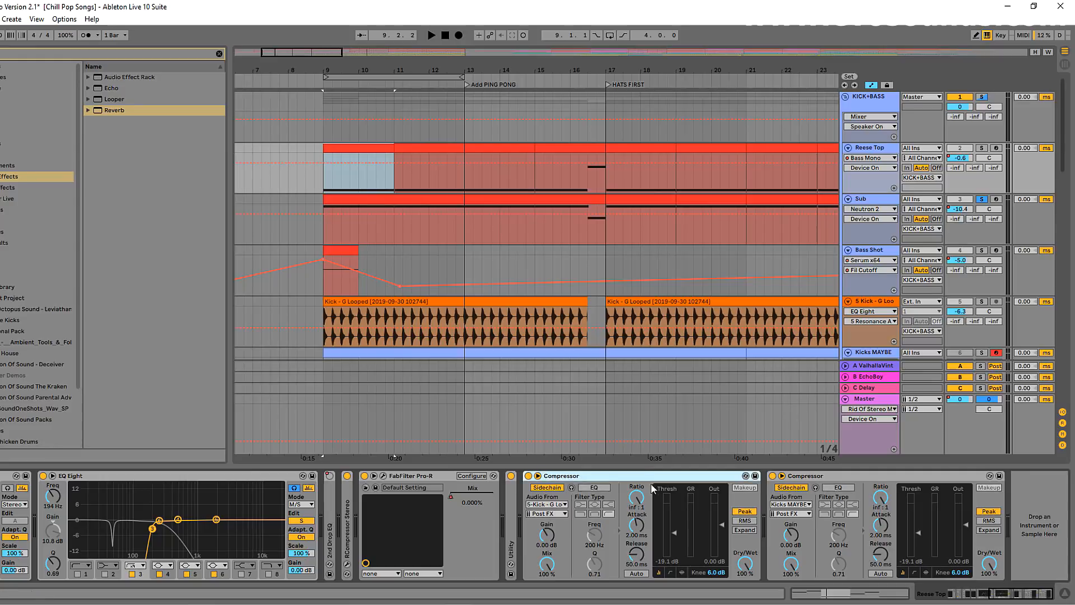
click(846, 206)
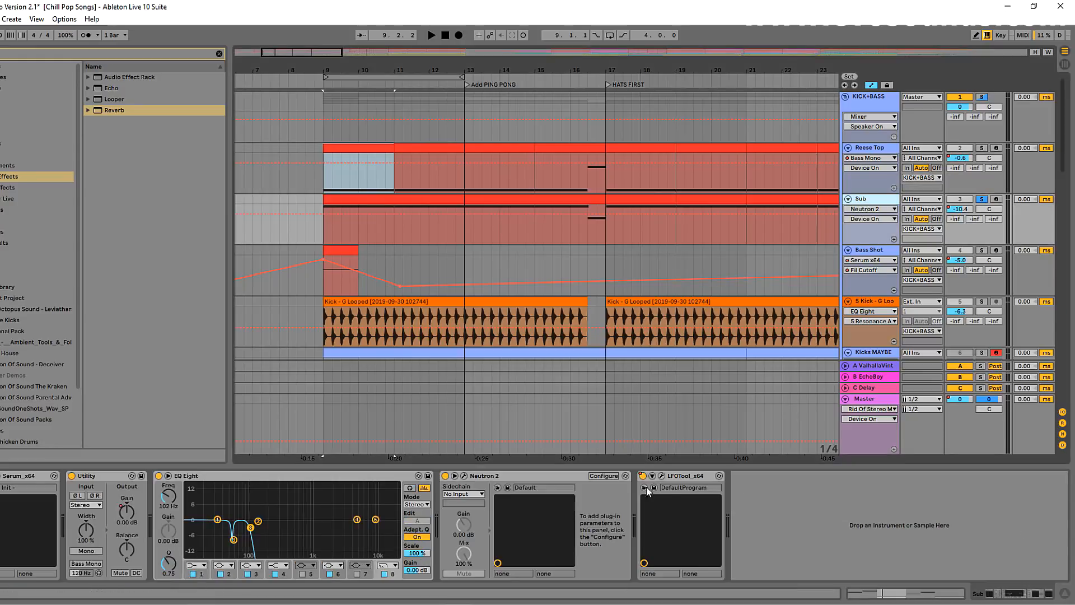
click(662, 477)
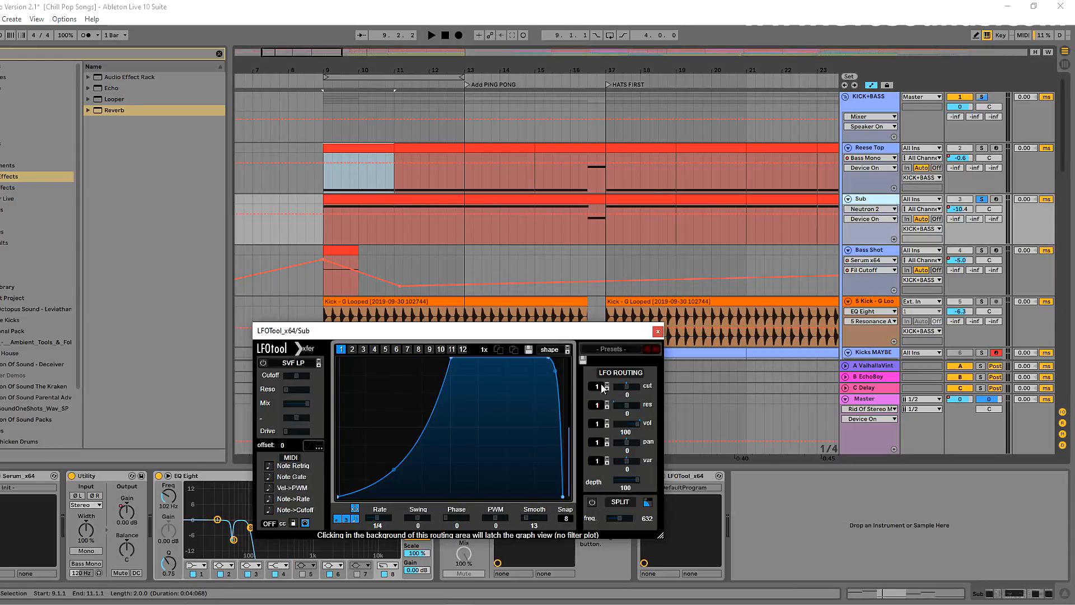
click(658, 332)
- Unsolo the Sub track
drag(349, 53, 395, 38)
click(982, 200)
drag(299, 54, 264, 56)
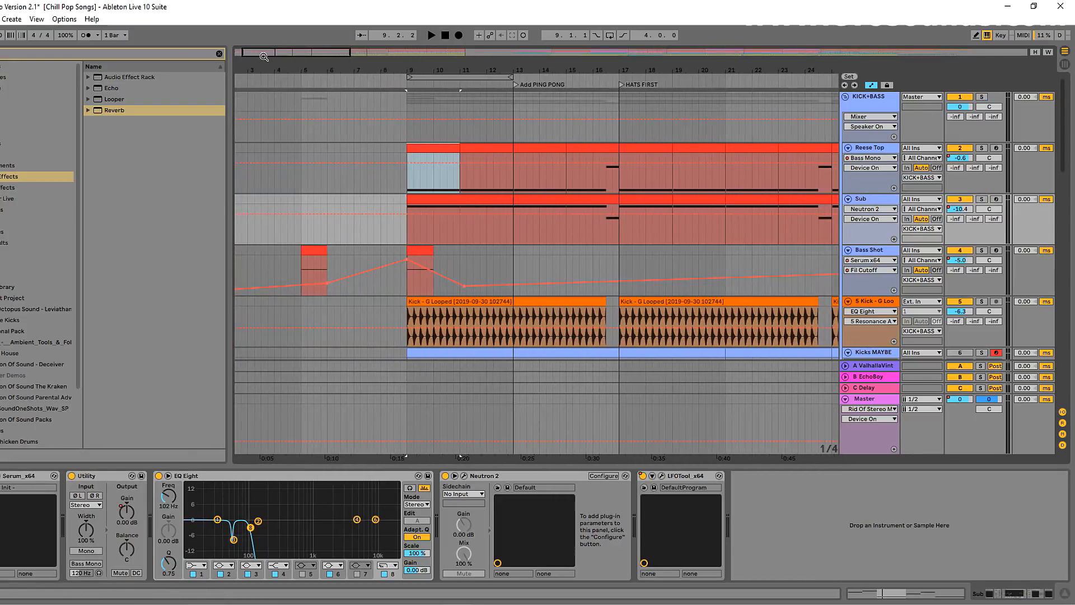
- Solo the KICK+BASS group, play it from just before bar 9 while viewing the kick's devices, and unsolo the group
click(394, 190)
click(981, 98)
key(space)
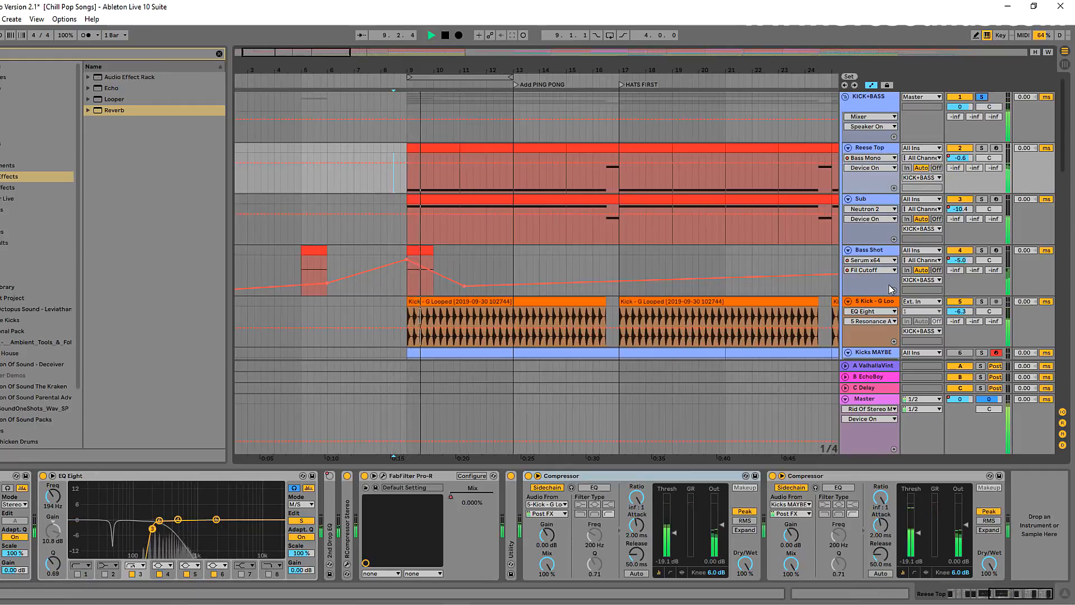
click(889, 303)
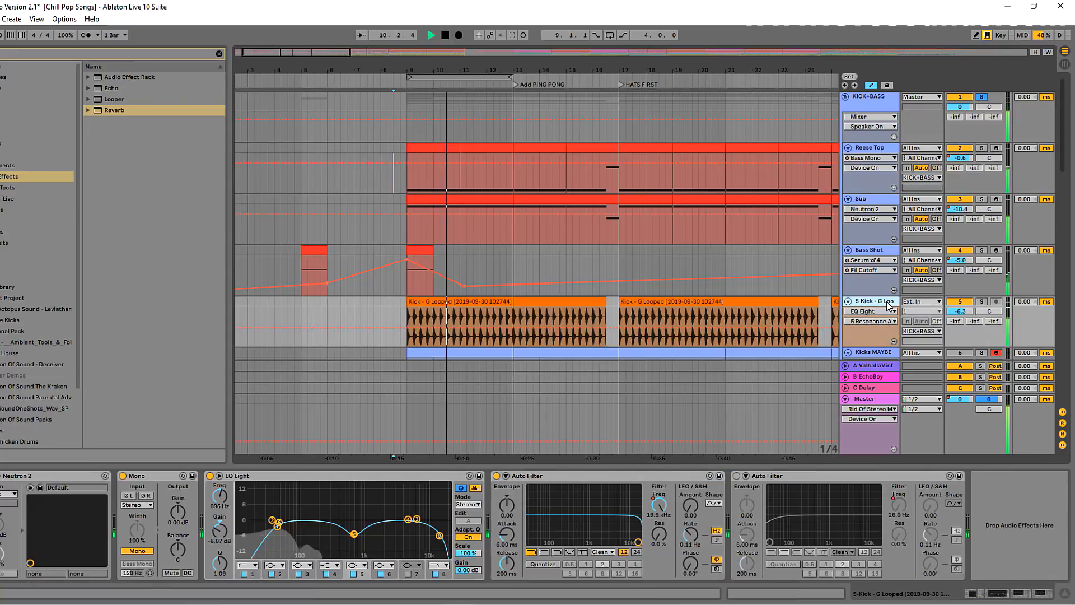
click(984, 95)
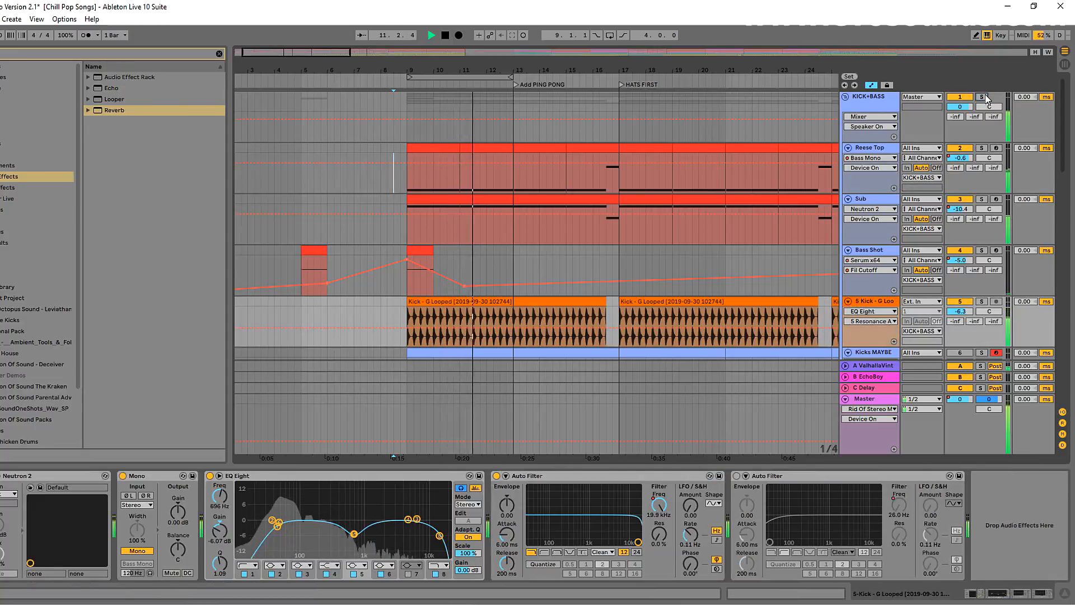
key(space)
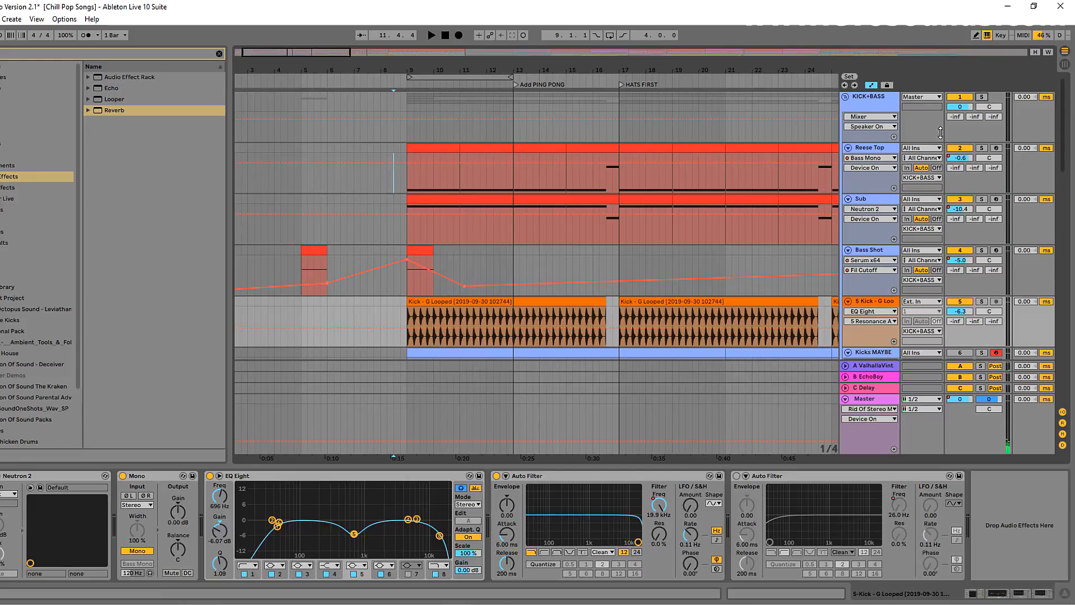
- Switch off the mid/side EQ Eight and the Bass Mono device on the Reese Top track
click(873, 149)
click(43, 477)
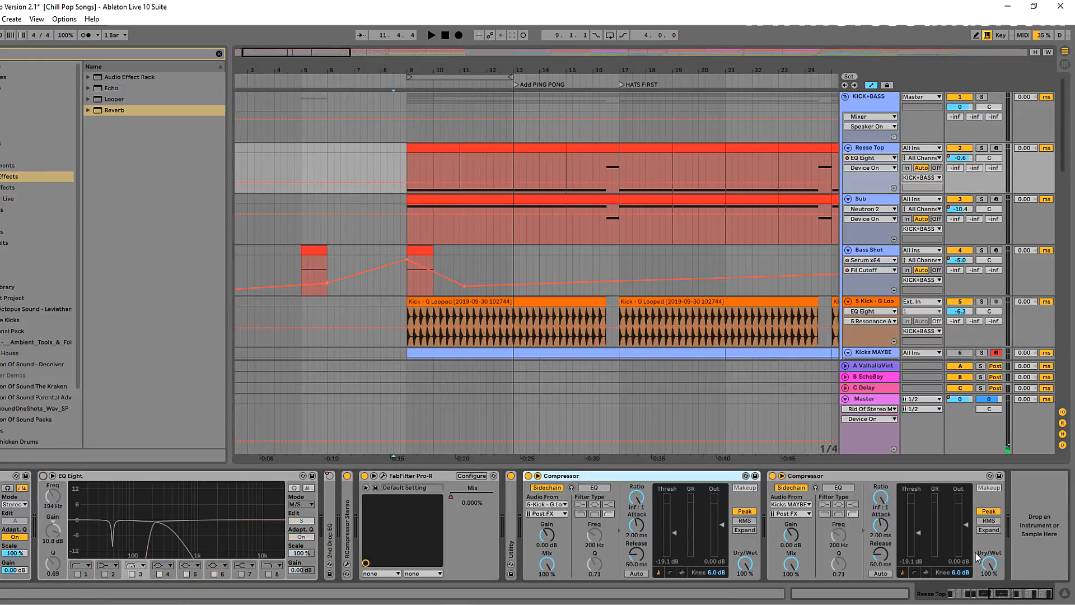
drag(1006, 592, 827, 582)
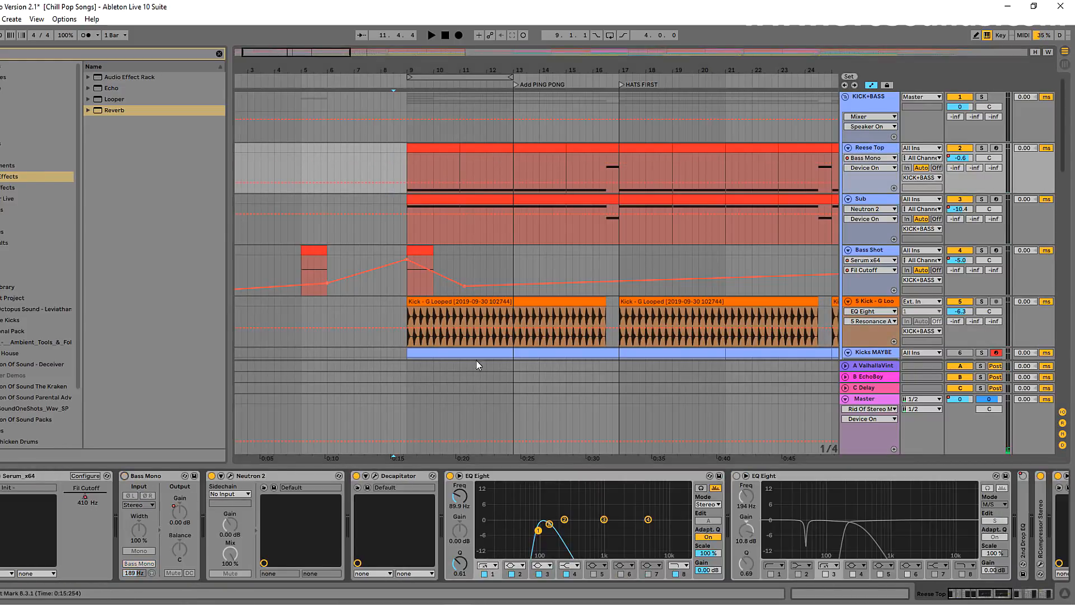
- Play the full mix from just before bar 9 and compare it with the Master's Rid Of Stereo MUD EQ off and on
click(868, 399)
key(space)
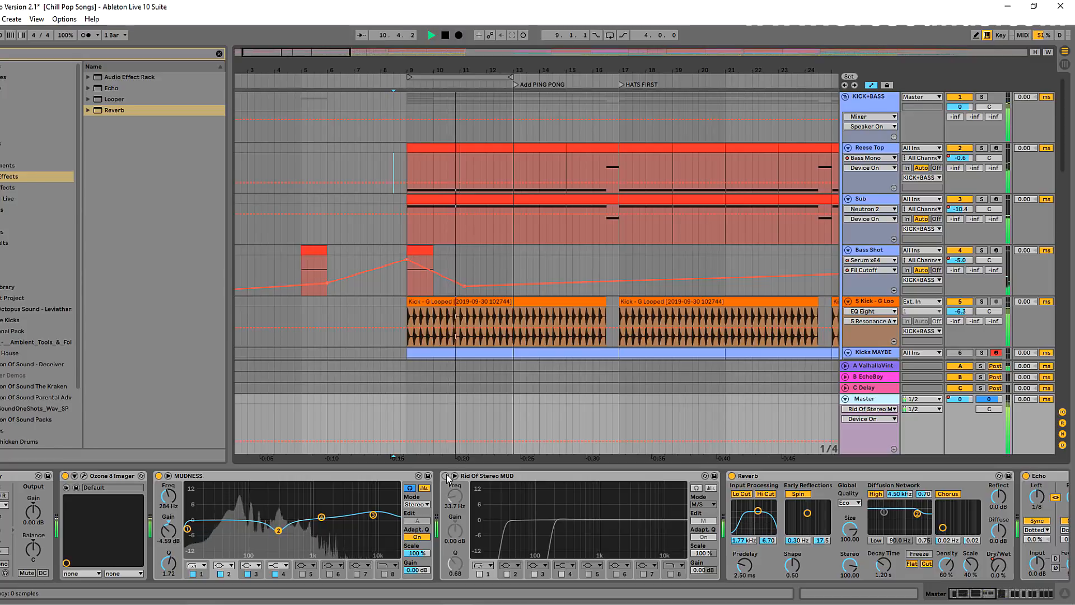
click(446, 476)
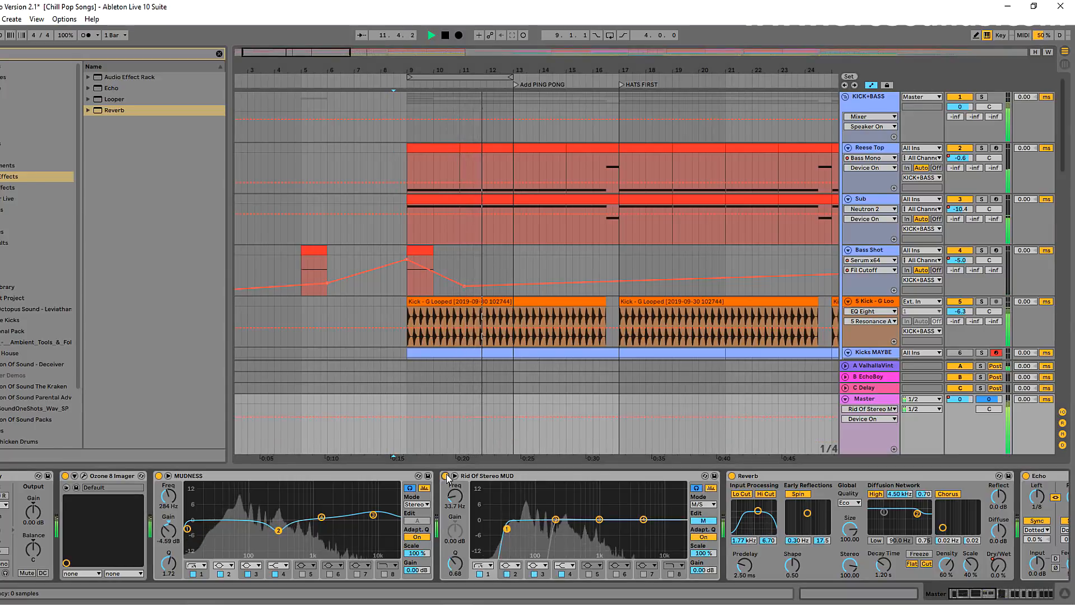
click(446, 476)
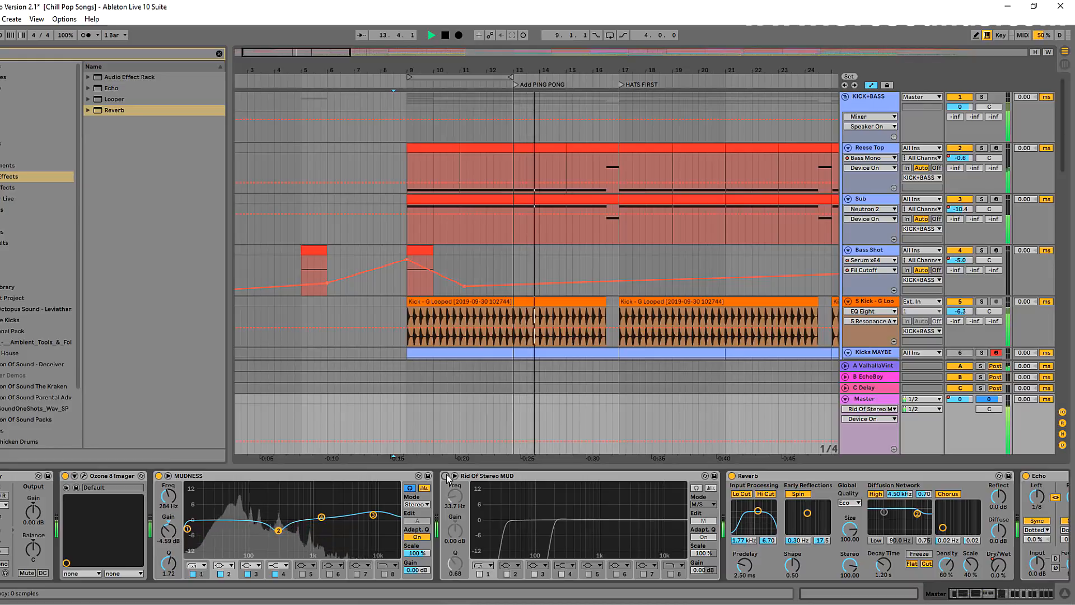
click(446, 476)
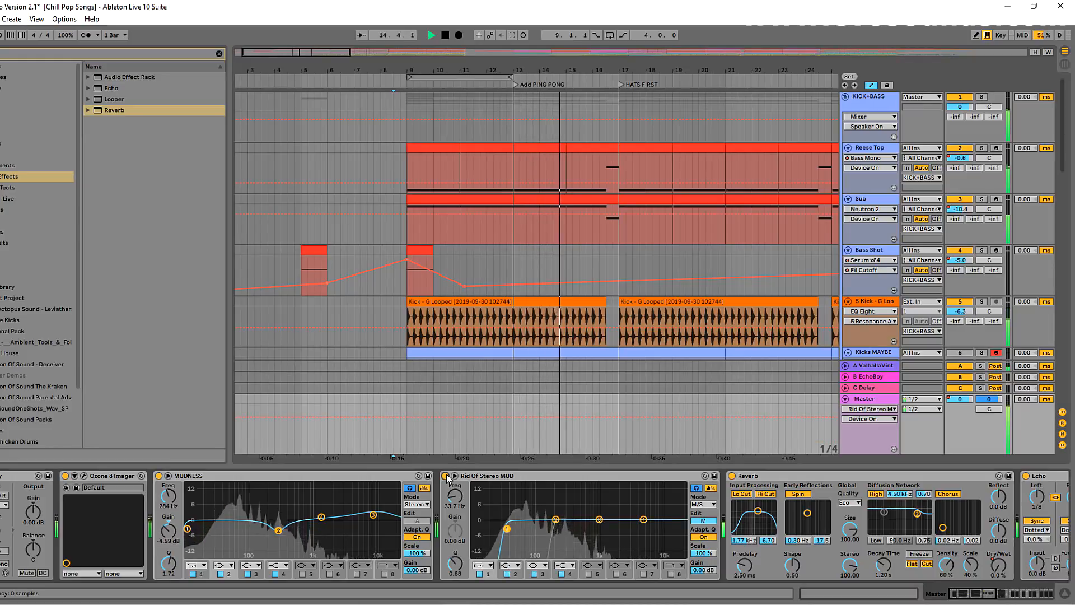
- Stop playback and examine the low-cut bands of the Rid Of Stereo MUD EQ for the mid and side channels
click(554, 521)
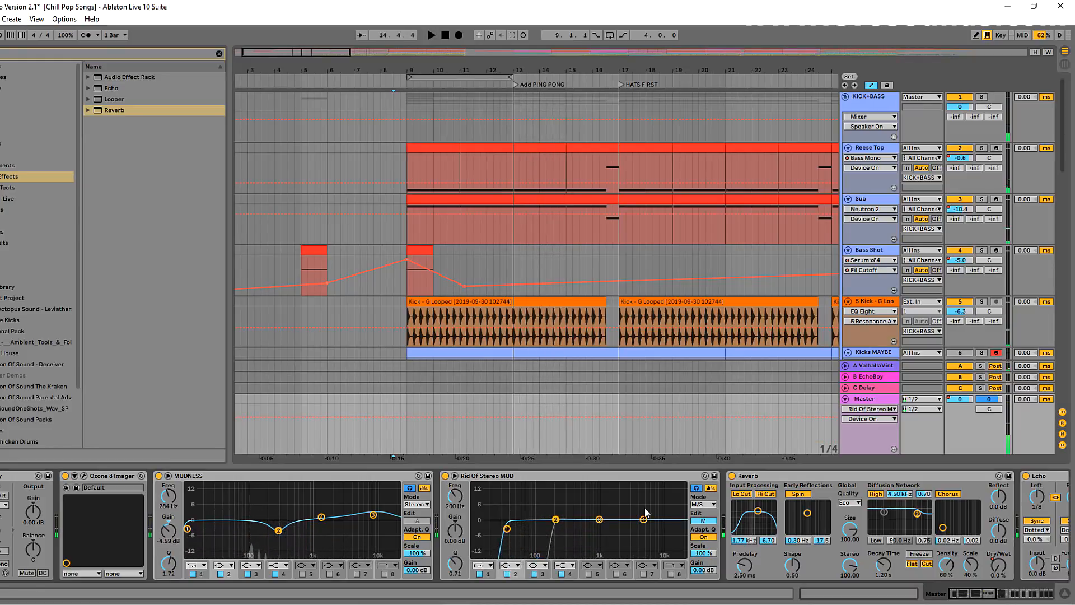
click(710, 520)
click(554, 528)
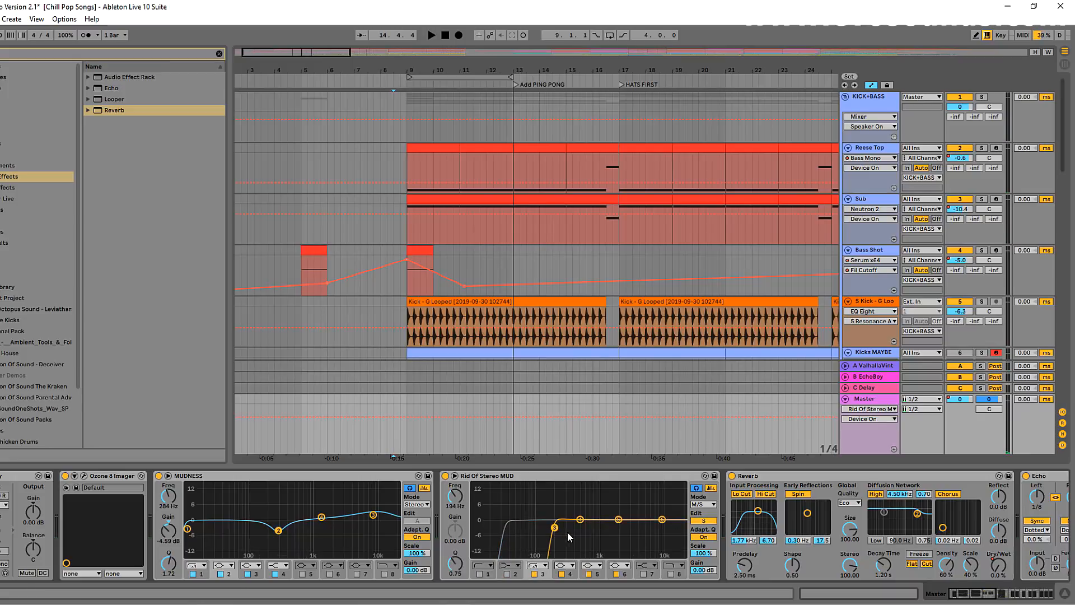
- Switch the mid/side EQ Eight and the Bass Mono device on the Reese Top track back on
click(868, 200)
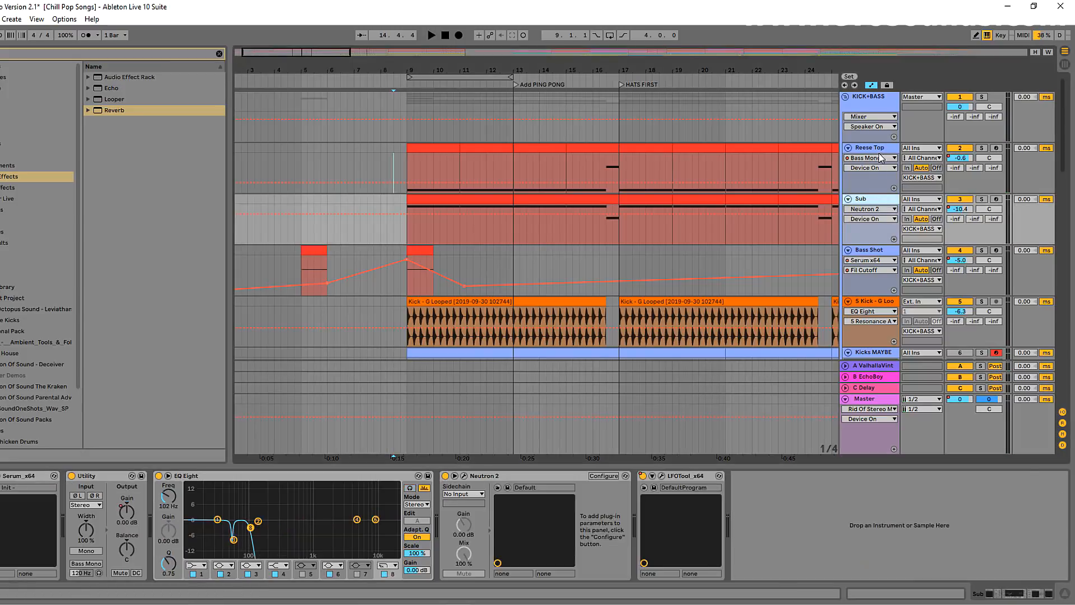
click(878, 149)
click(737, 475)
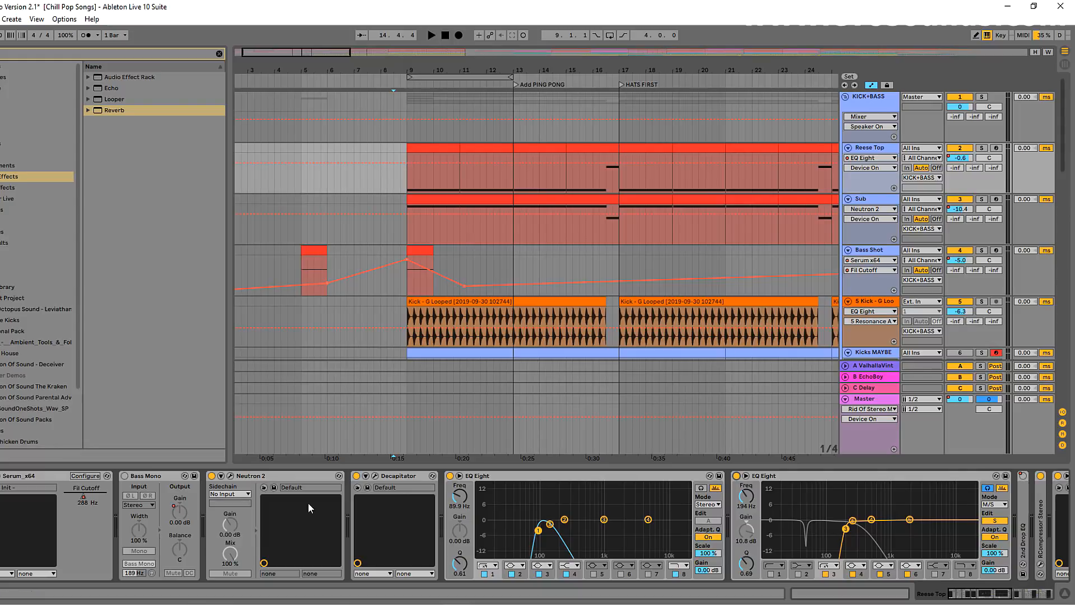
click(124, 476)
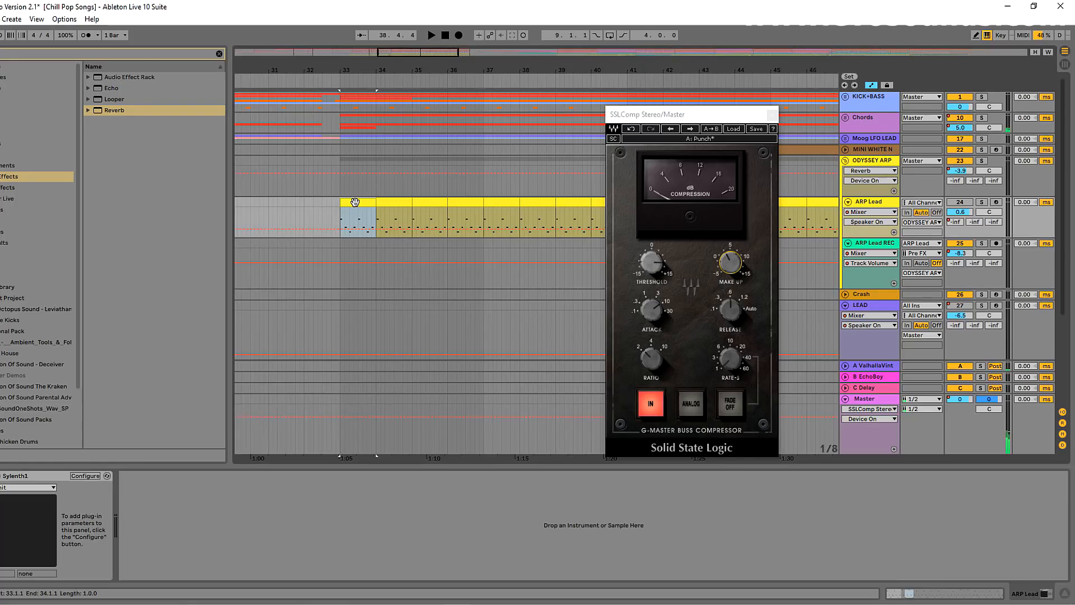
- Show the Master track's devices and toggle the SSLComp Stereo compressor
click(318, 215)
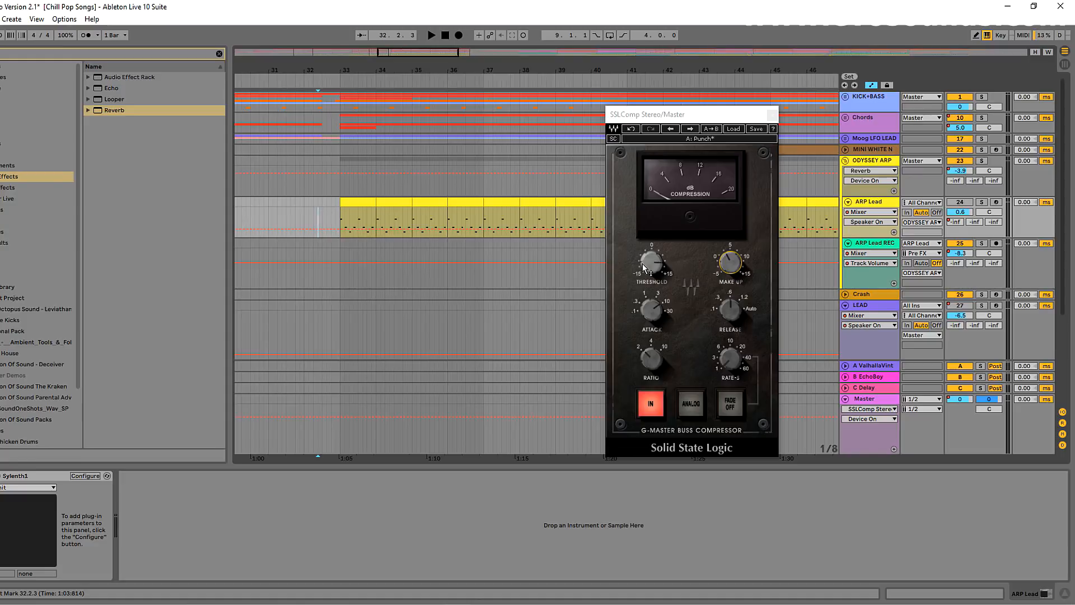
click(878, 404)
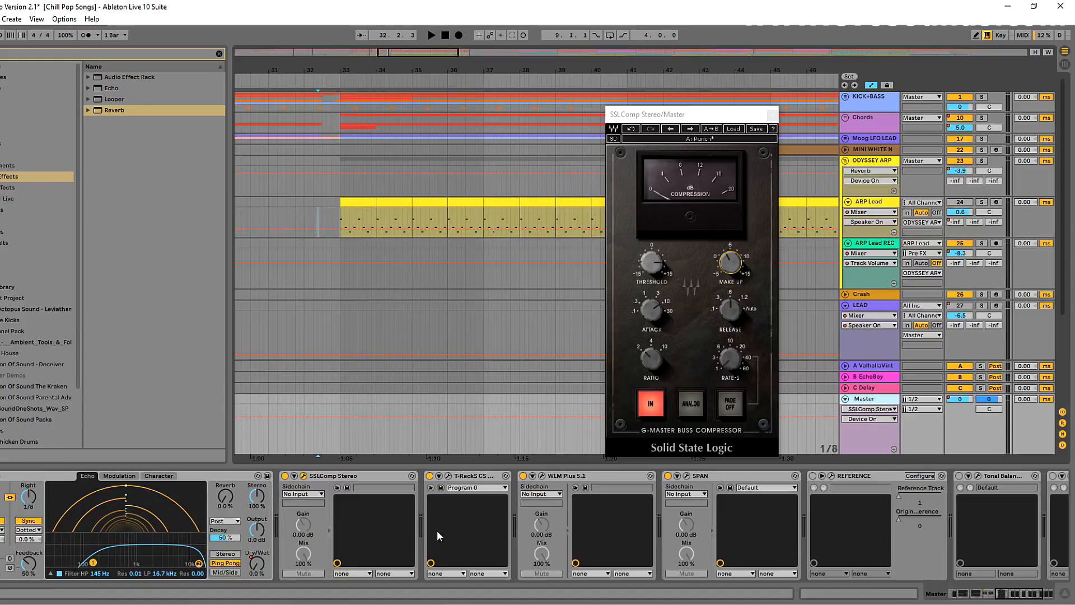
click(285, 475)
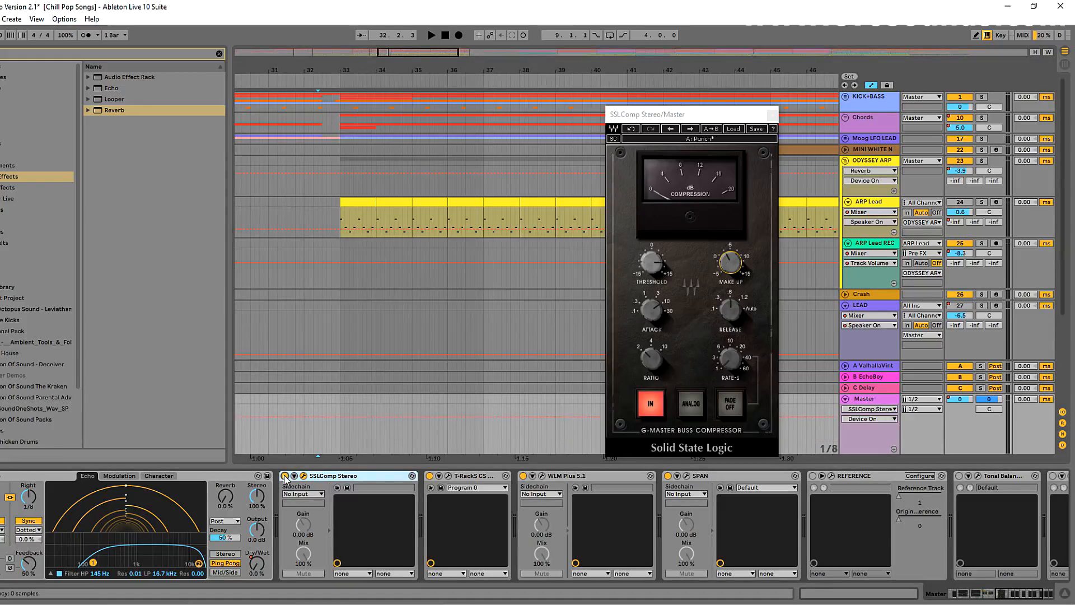
- Play the mix from bar 33, compare it with SSLComp Stereo bypassed and active, and set its make-up gain to 3.0
click(343, 220)
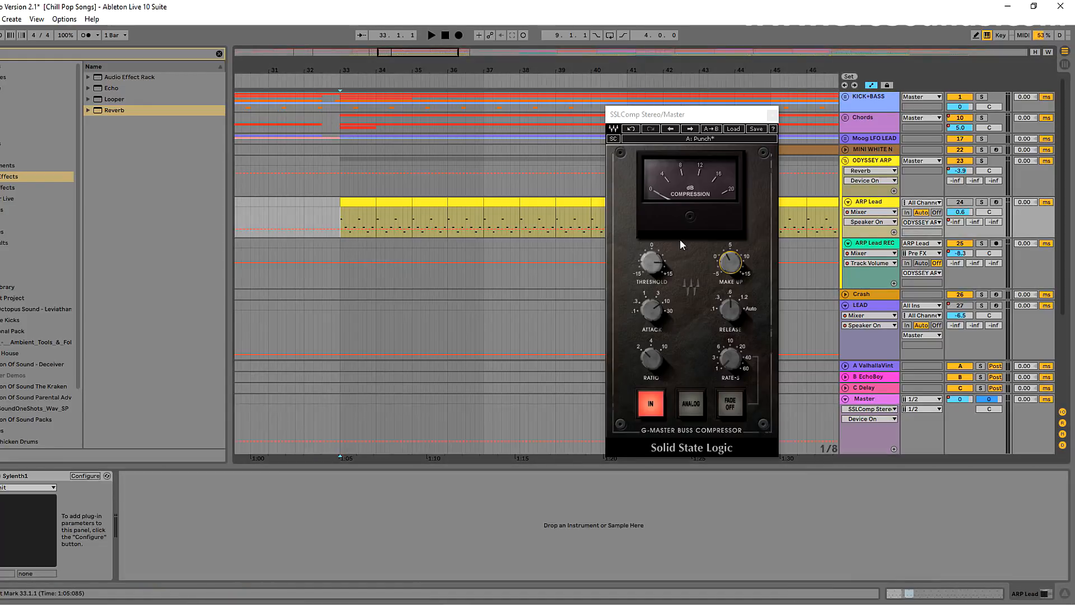
click(880, 405)
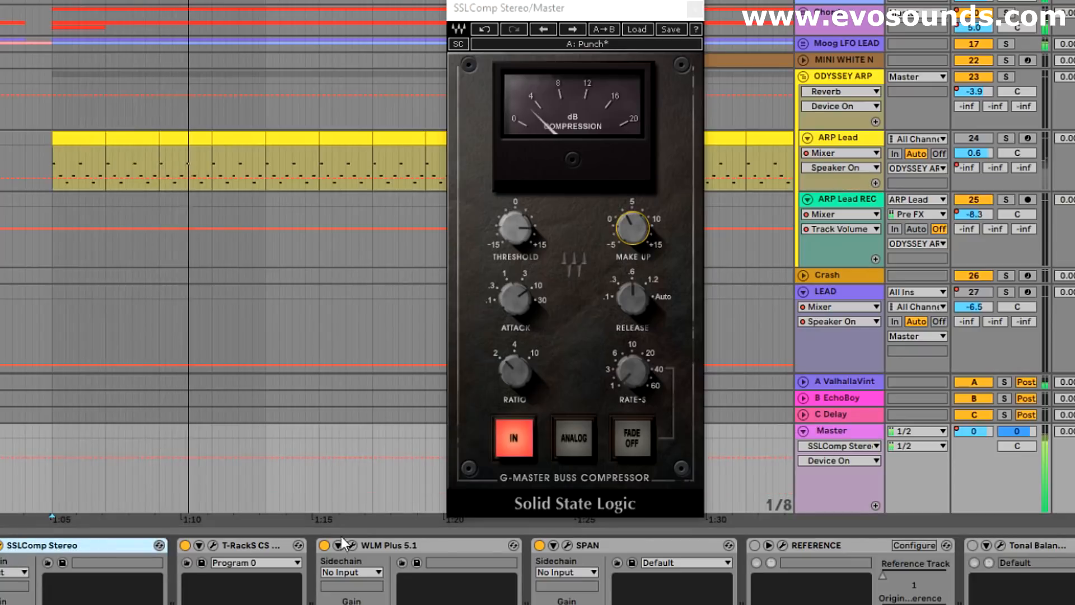
click(624, 220)
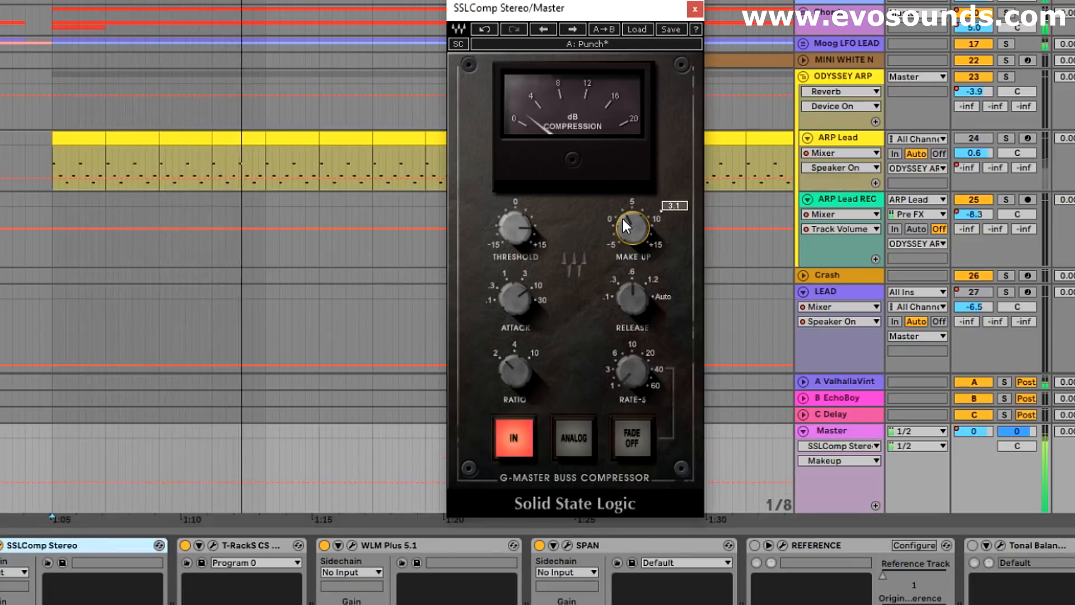
click(0, 545)
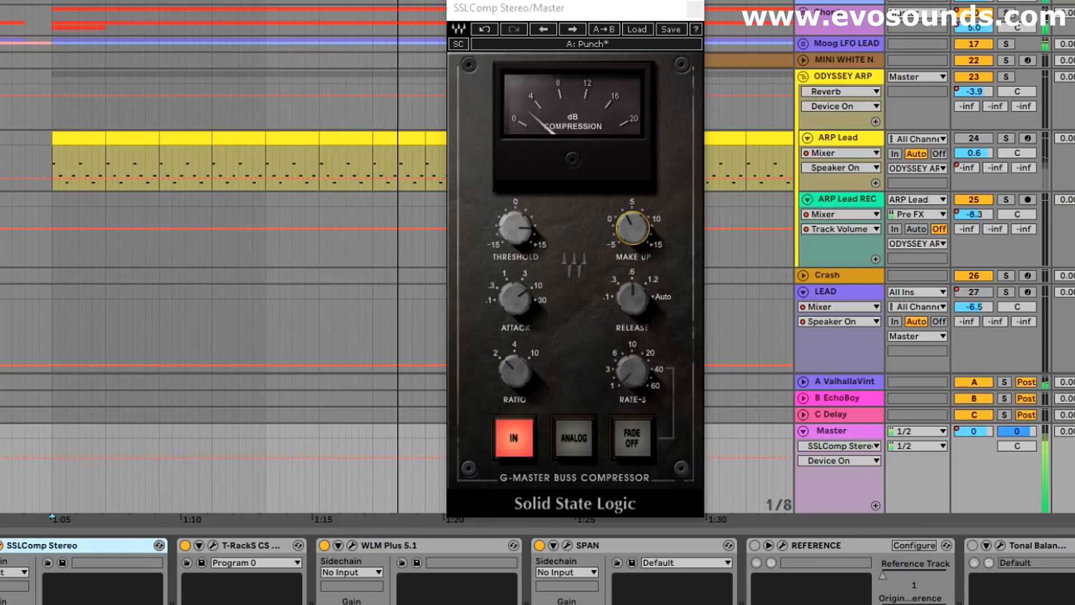
click(660, 208)
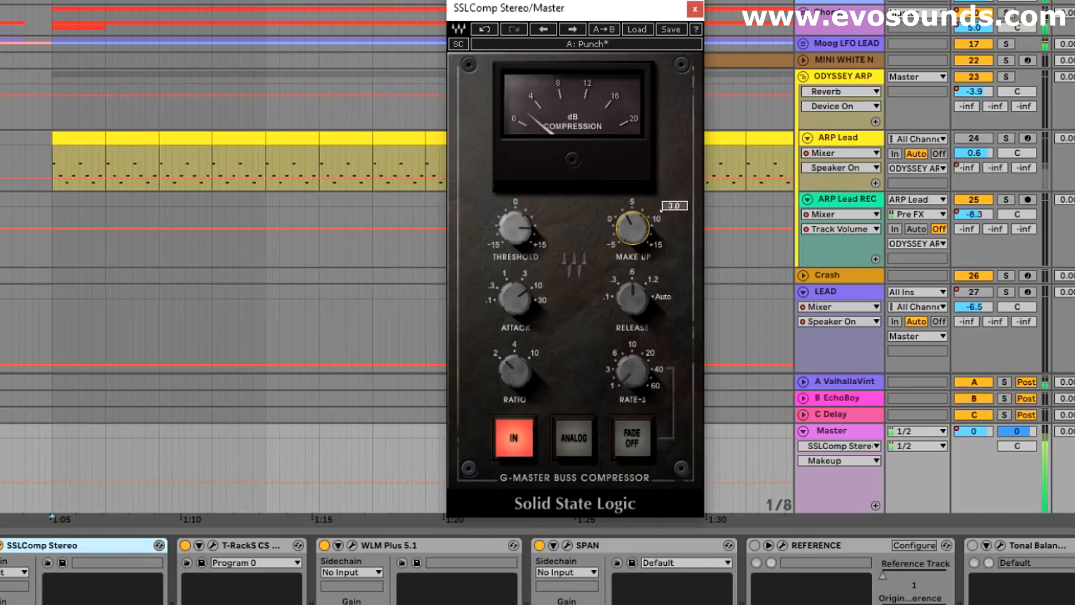
- Set the SSLComp Stereo release to .3 s, readjust its make-up gain, and compare the mix with the compressor toggled
drag(627, 293, 627, 305)
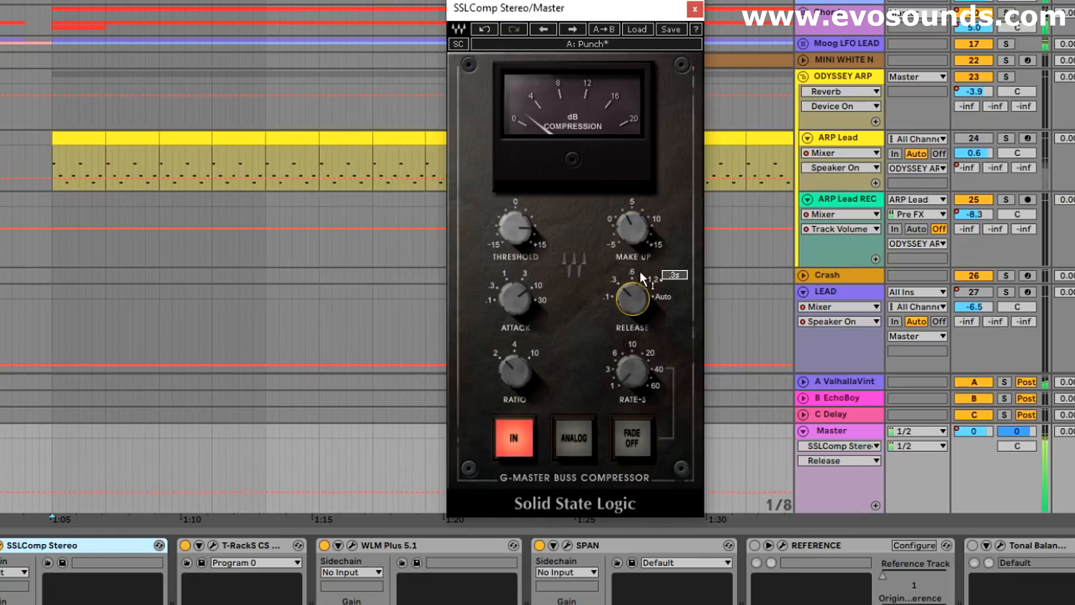
click(633, 231)
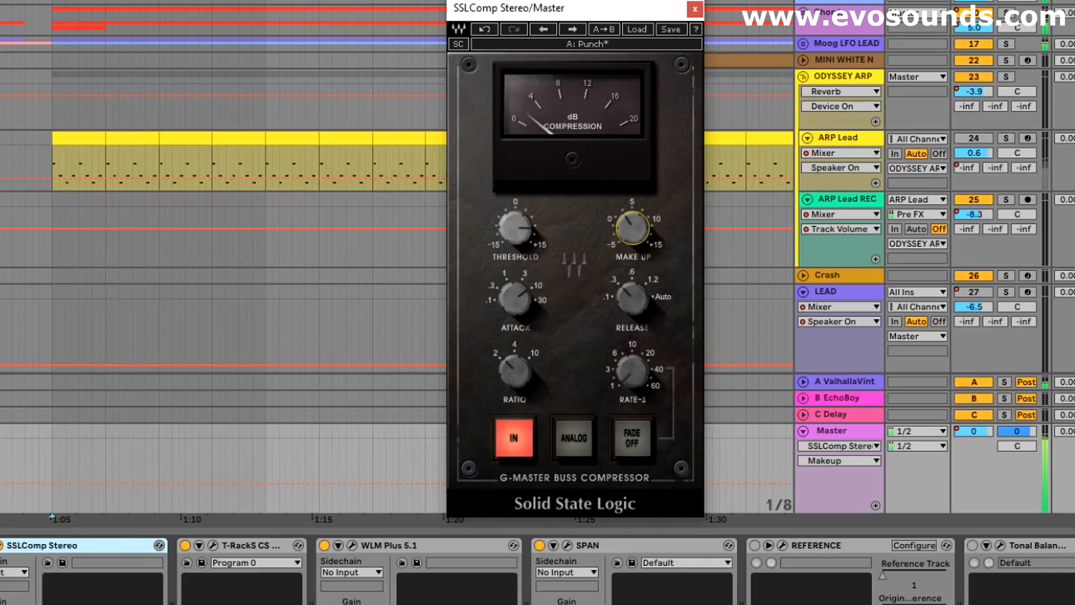
click(1, 545)
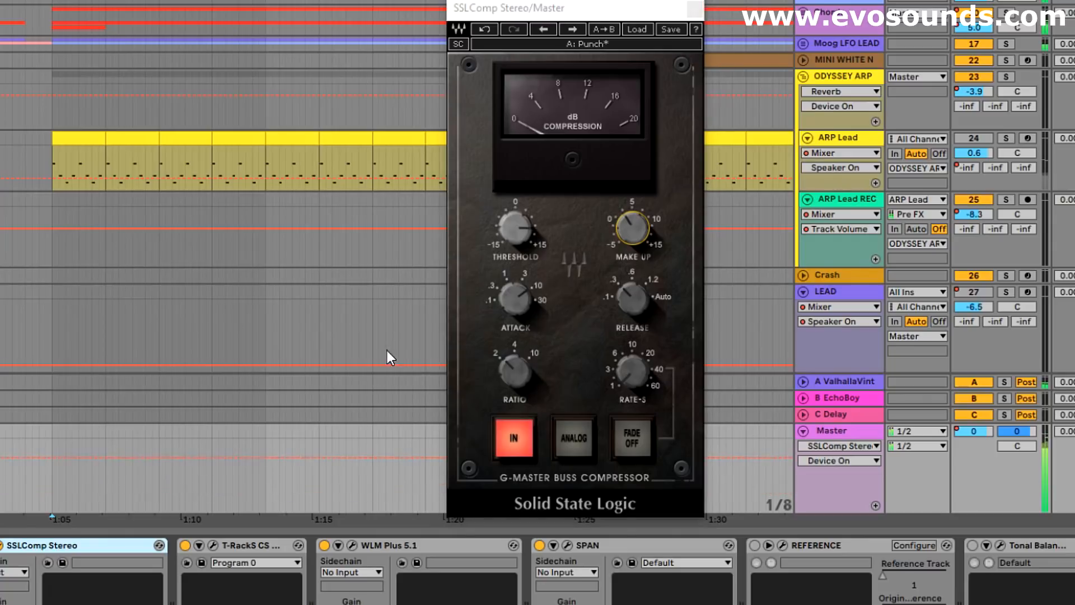
- Return the playback start to bar 33 and examine the threshold and make-up controls of the Master's SSLComp Stereo
click(54, 163)
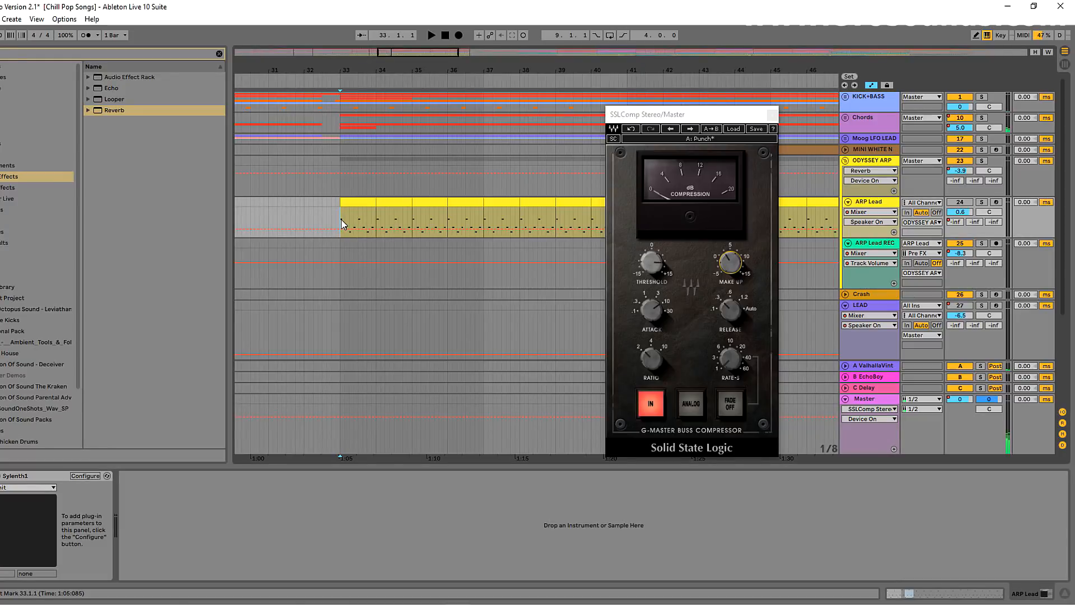
click(866, 399)
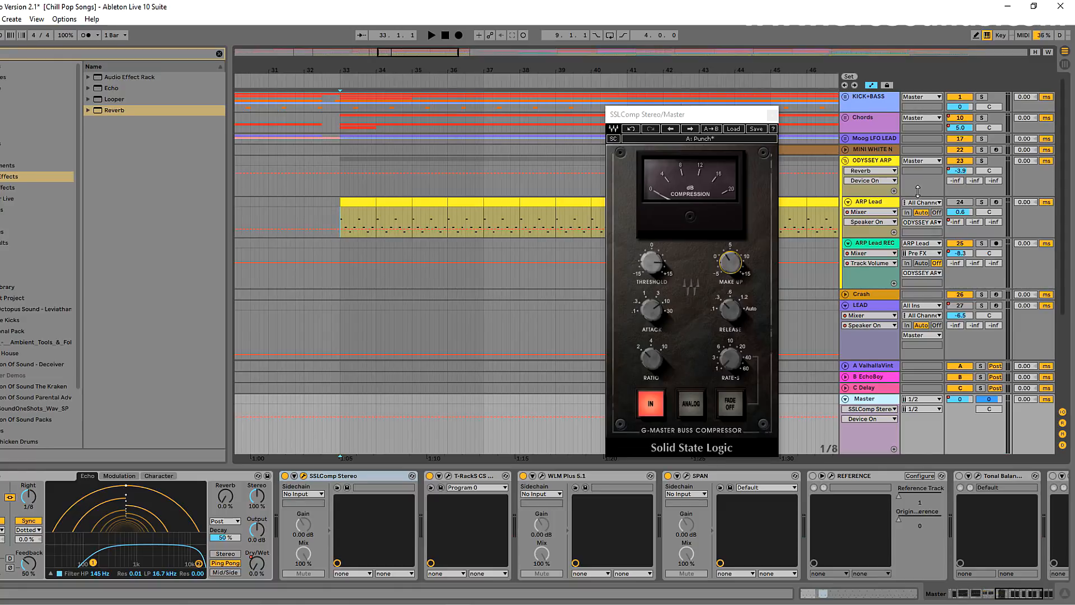
click(664, 263)
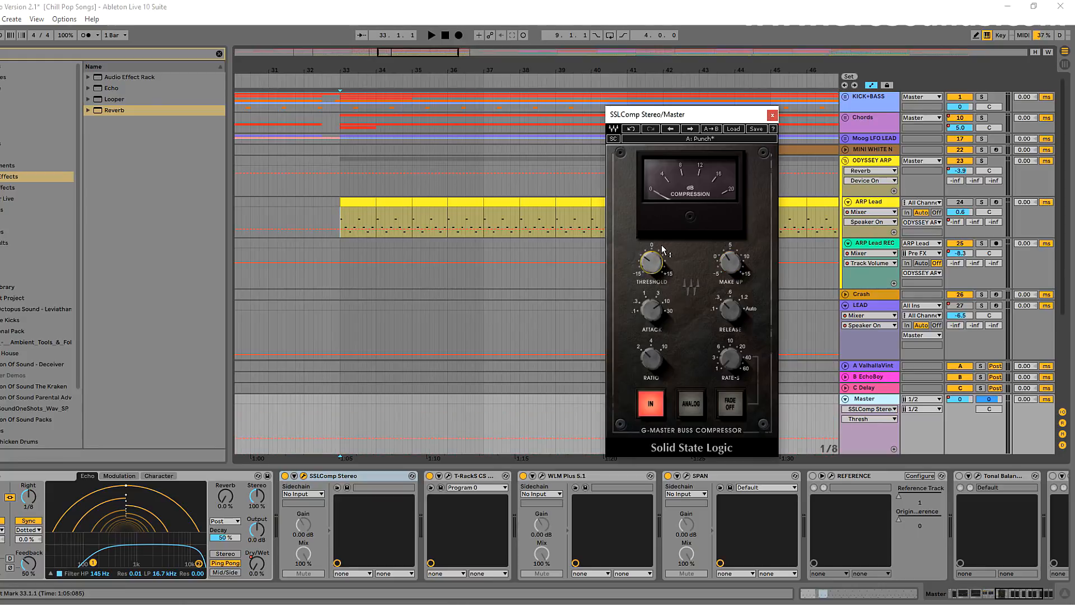
click(724, 257)
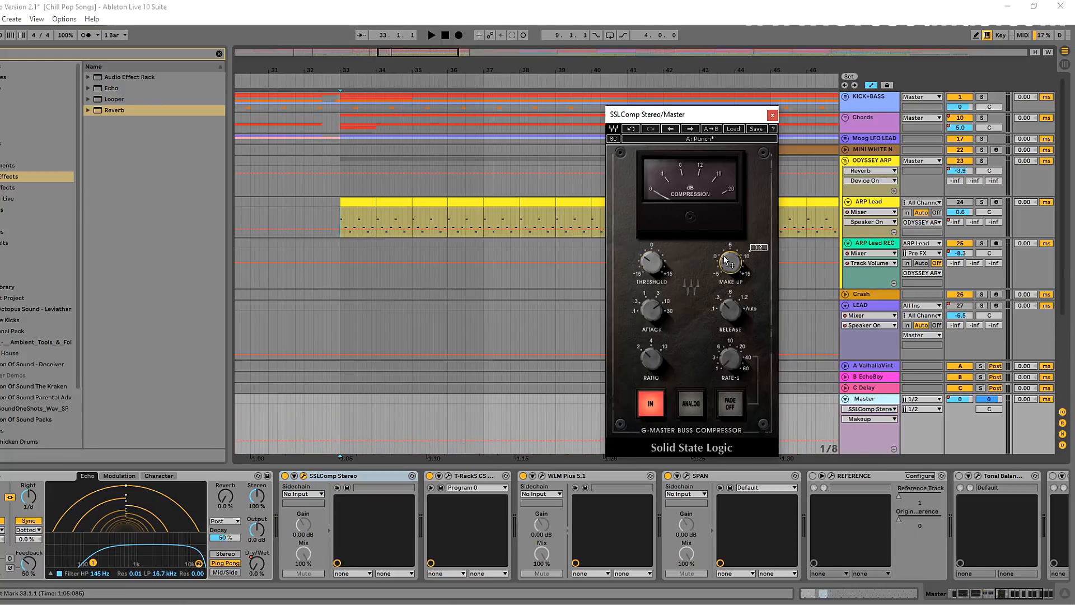
- Play the mix, try a make-up gain of 8.7 on the Master's SSLComp Stereo, and bring it back down
key(space)
drag(730, 261, 730, 210)
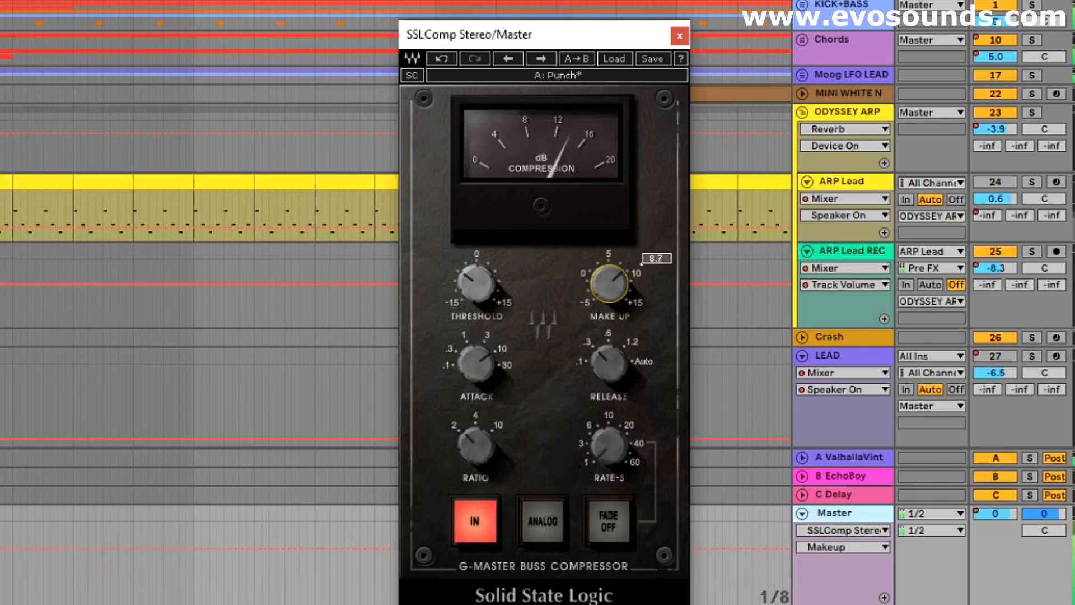
drag(609, 283, 609, 271)
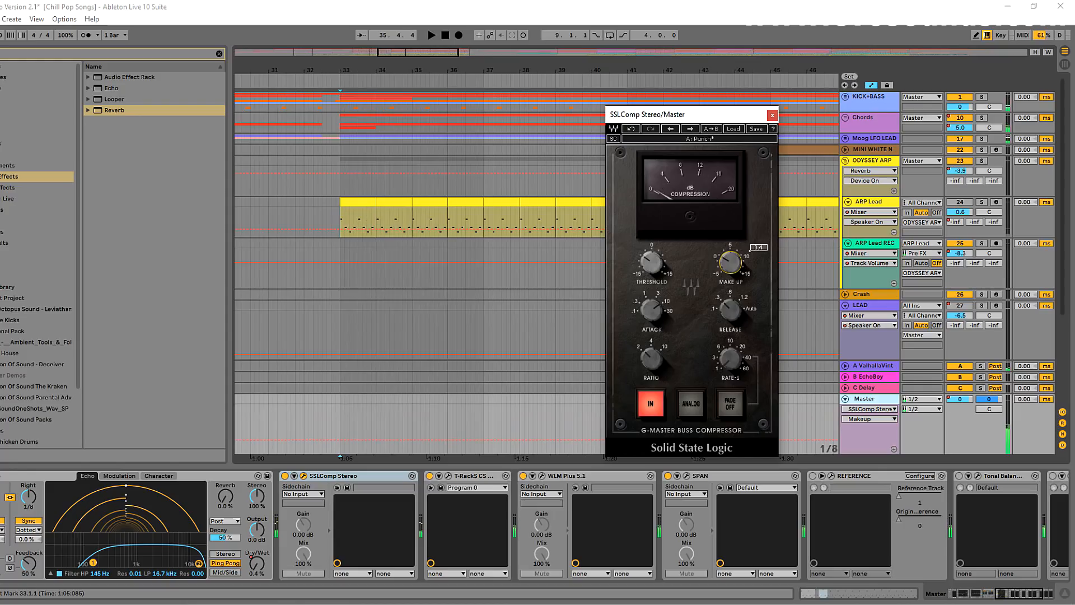
- Set the SSLComp Stereo threshold to 15.0 and its attack to 30 ms
click(647, 272)
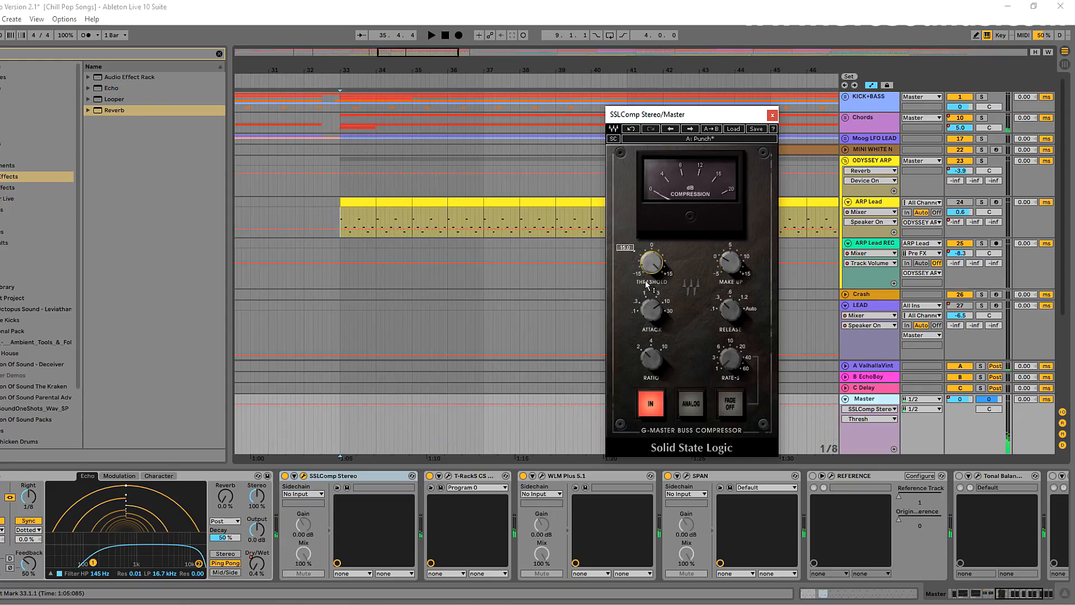
mouse_move(641, 297)
mouse_move(650, 304)
mouse_down()
mouse_move(649, 313)
mouse_move(650, 303)
mouse_up()
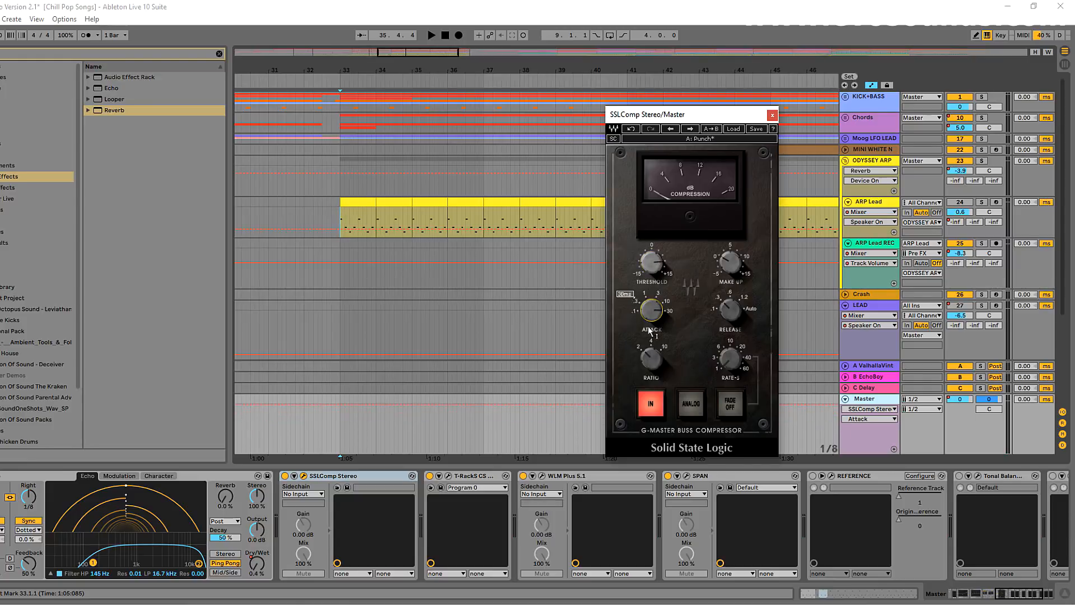
- Lower the compressor's threshold and set its release to .6 s while playing the mix with a 30 ms attack
key(space)
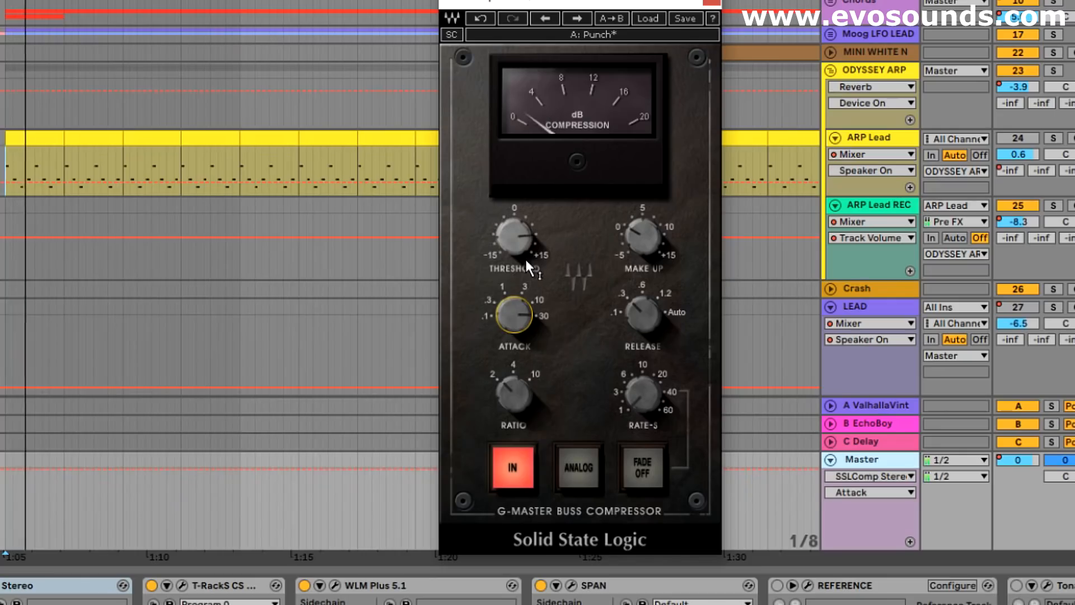
drag(525, 257, 550, 126)
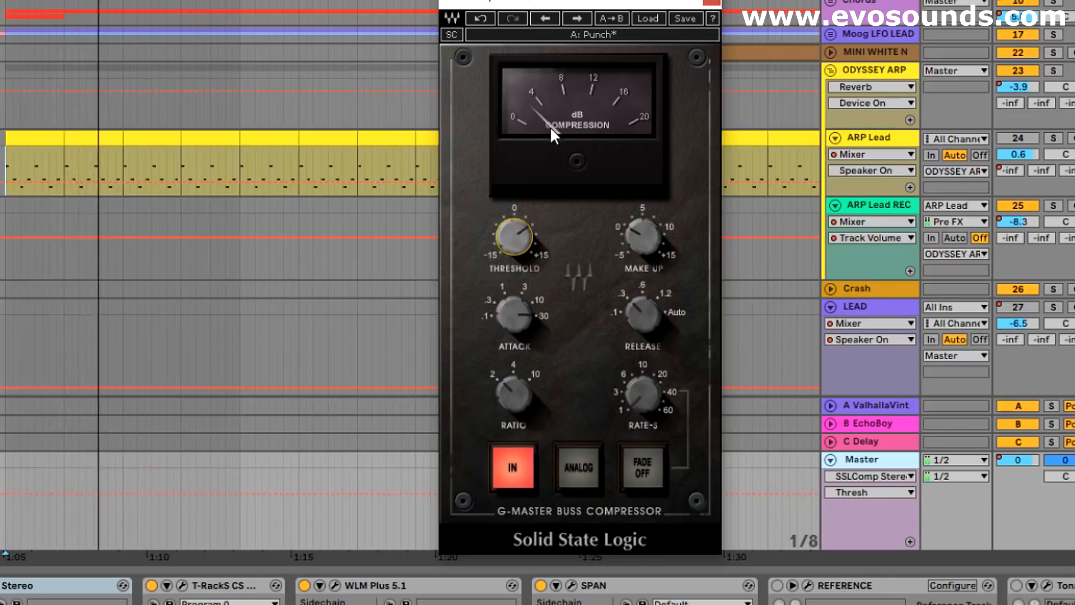
mouse_move(527, 332)
mouse_down()
mouse_move(527, 358)
mouse_move(528, 347)
mouse_up()
mouse_move(642, 325)
mouse_down()
mouse_move(642, 313)
mouse_move(640, 336)
mouse_up()
drag(514, 316, 485, 292)
key(space)
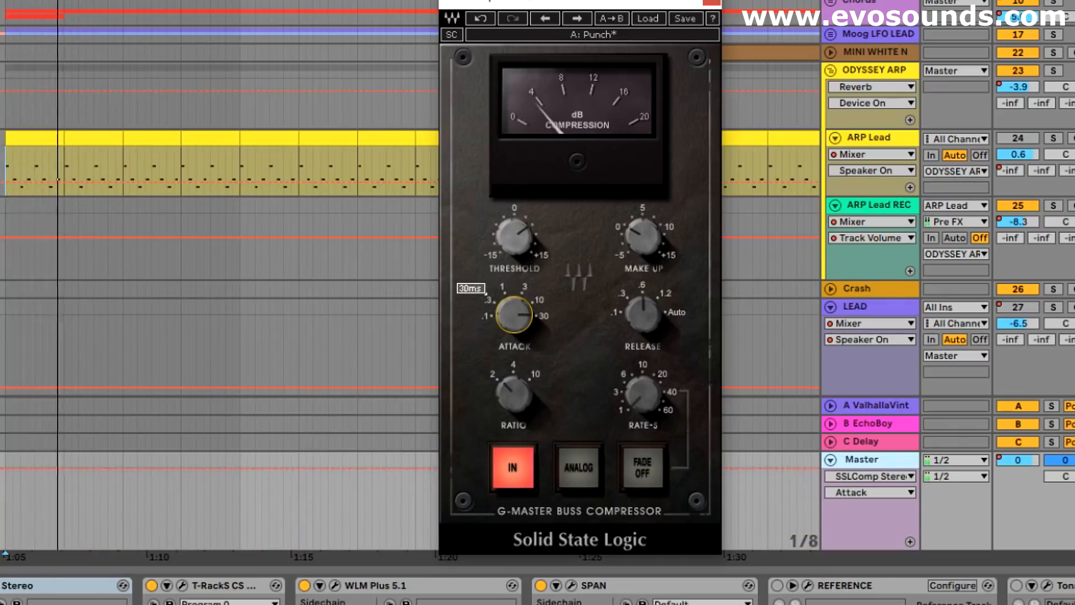
- Set the SSLComp Stereo attack to .1 ms
key(space)
scroll(485, 292, down, 2)
drag(505, 314, 505, 332)
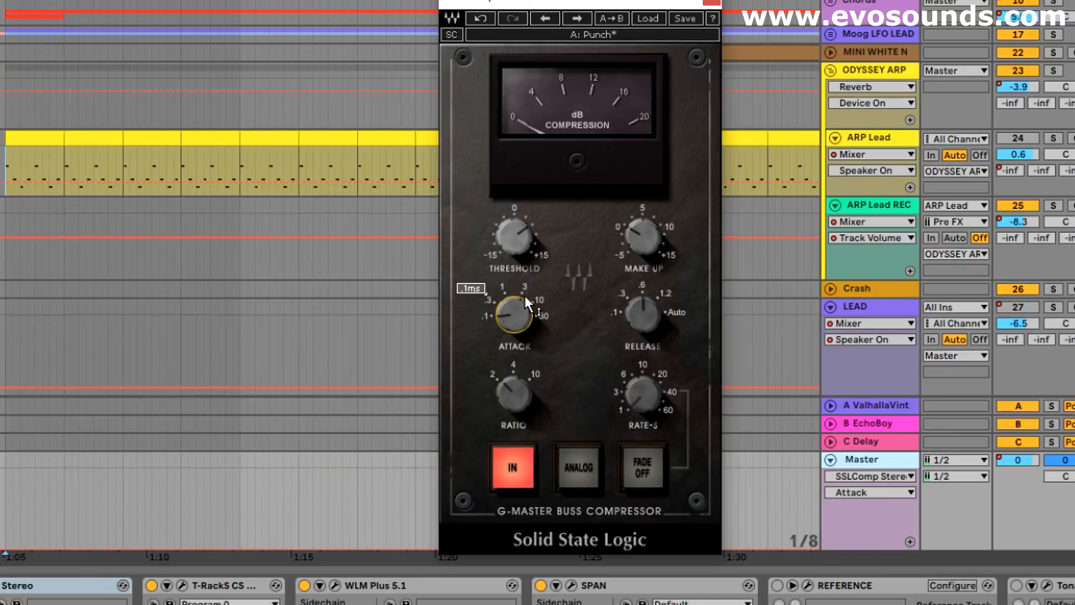
- Raise the compressor's threshold and set its make-up gain to 3.9 while playing the mix
key(space)
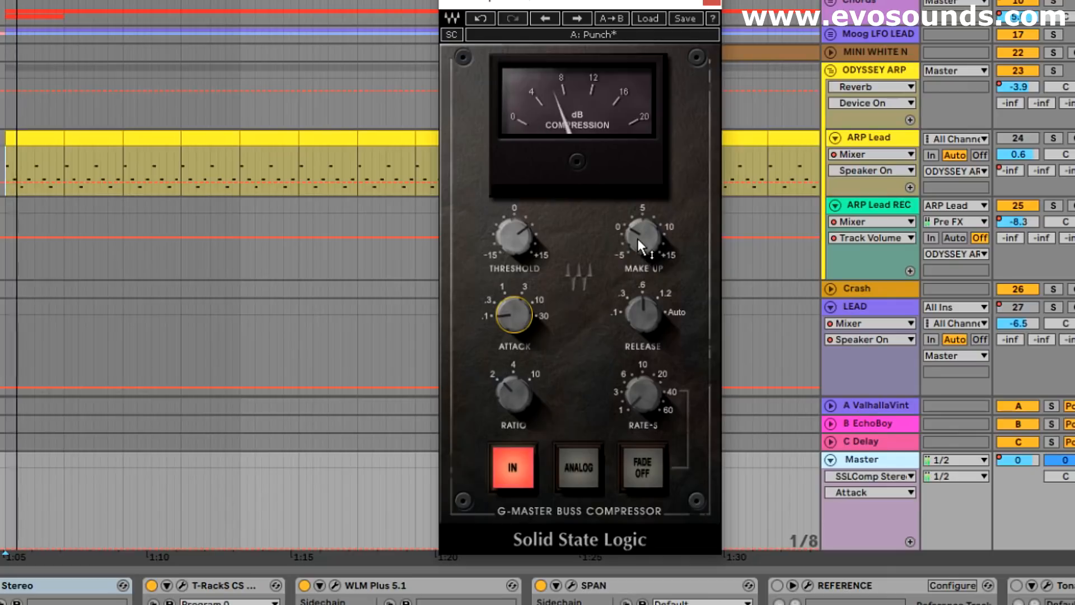
drag(529, 235, 528, 217)
drag(644, 236, 643, 229)
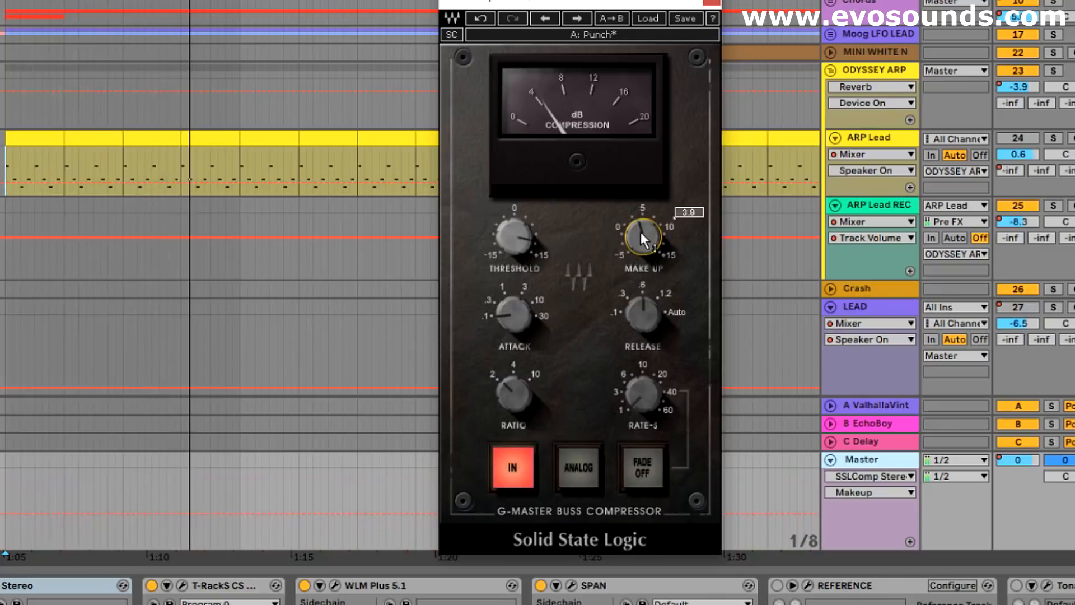
- Shorten the SSLComp Stereo release to .3 s and on to .1 s, with the attack at .1 ms
drag(628, 311, 628, 318)
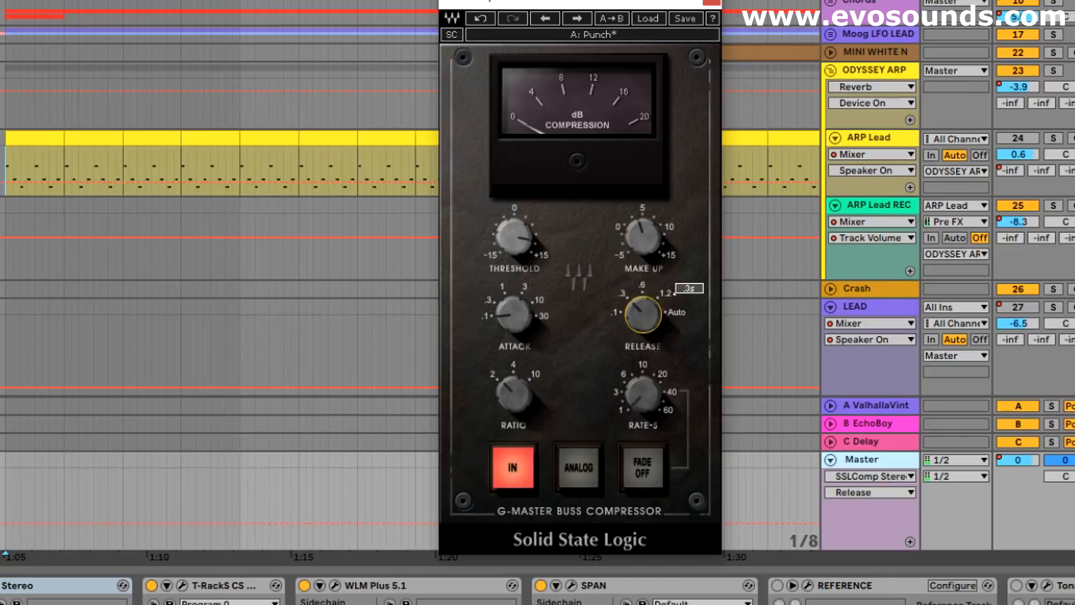
click(511, 314)
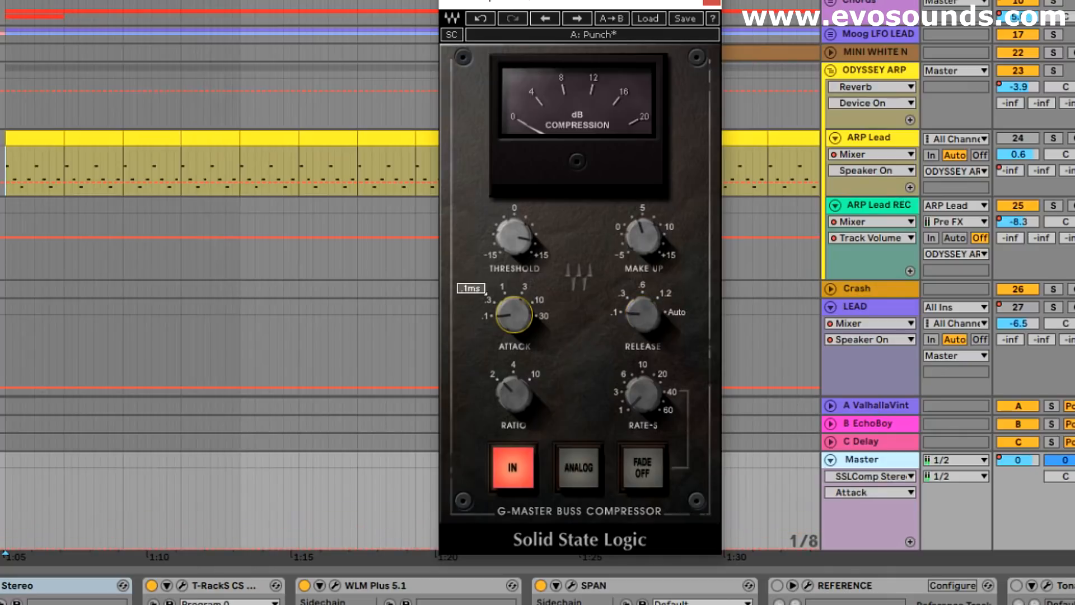
click(643, 315)
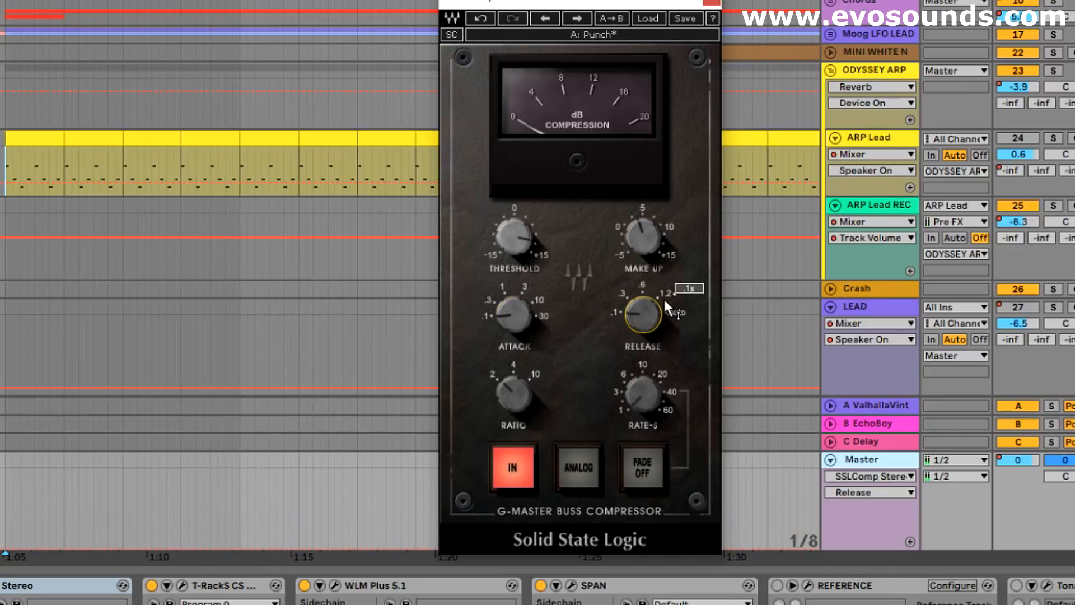
- Set the SSLComp Stereo threshold to 4.6 and raise its make-up gain while playing the mix
drag(521, 233, 521, 250)
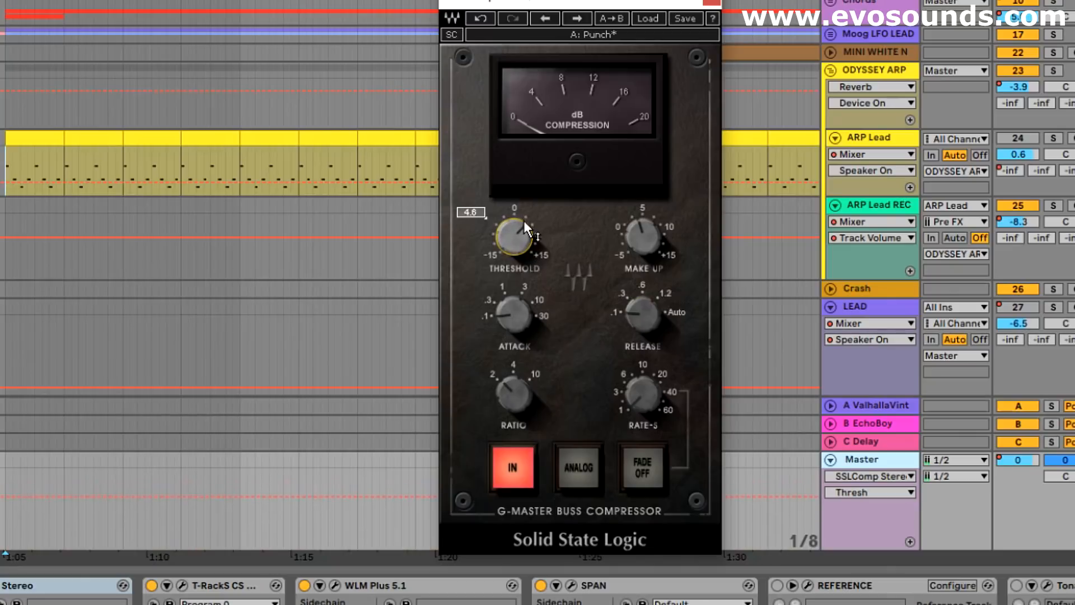
click(642, 235)
drag(625, 230, 625, 217)
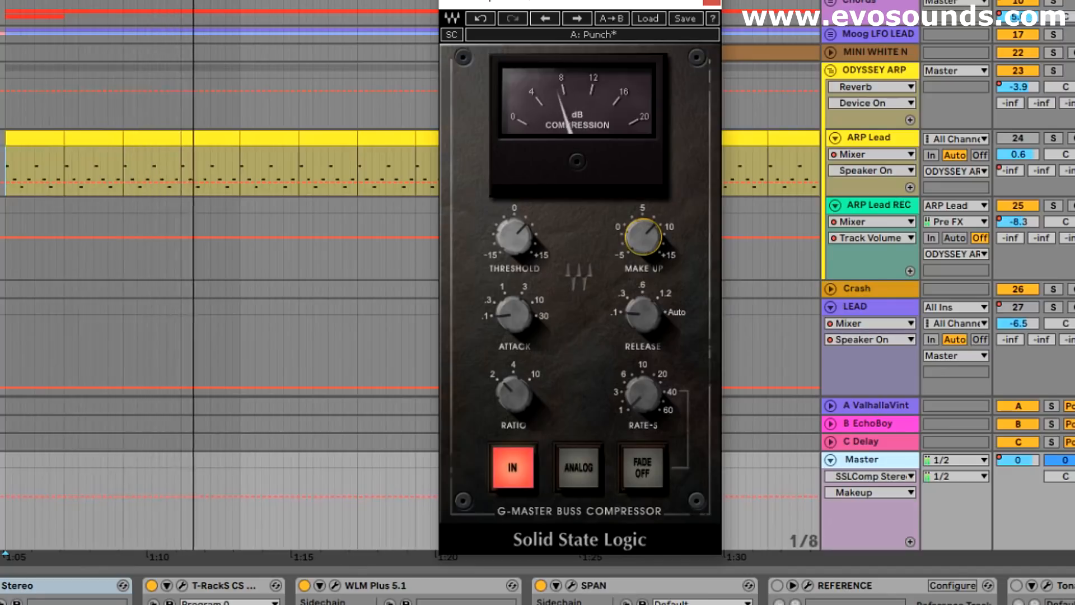
- Compare the mix with SSLComp Stereo bypassed and active, readjusting its make-up gain to match levels
click(1, 585)
click(1, 585)
click(649, 246)
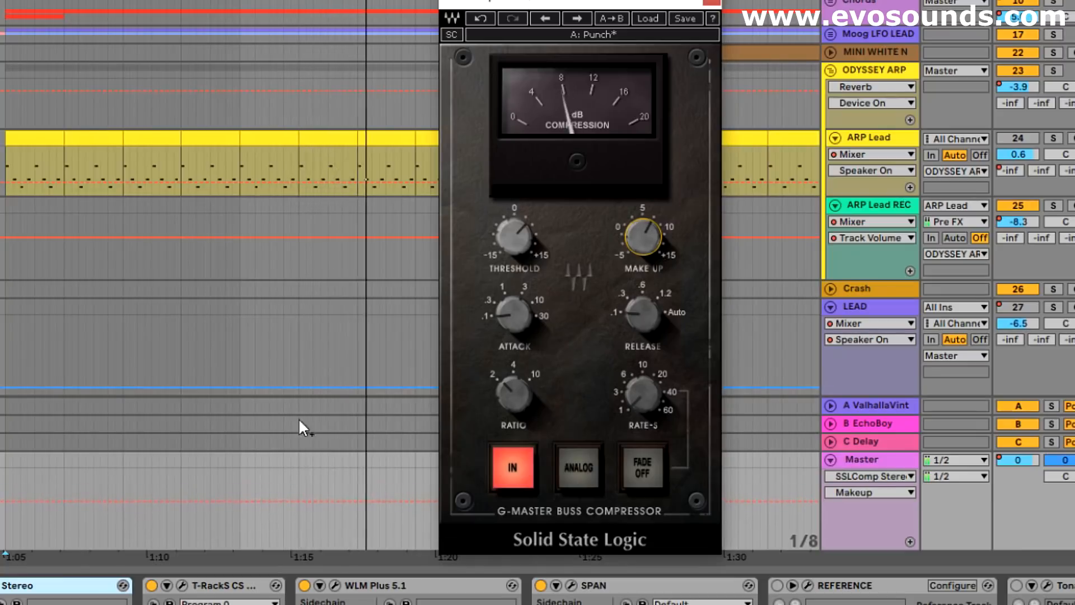
click(1, 585)
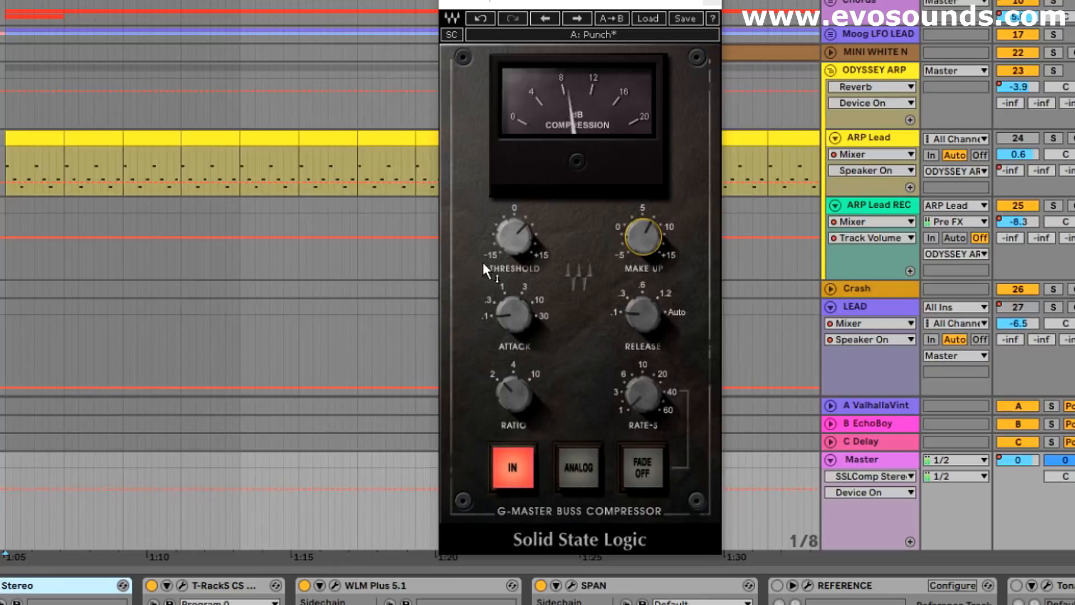
- Raise the SSLComp Stereo threshold and set its make-up gain to 0.1
mouse_move(509, 250)
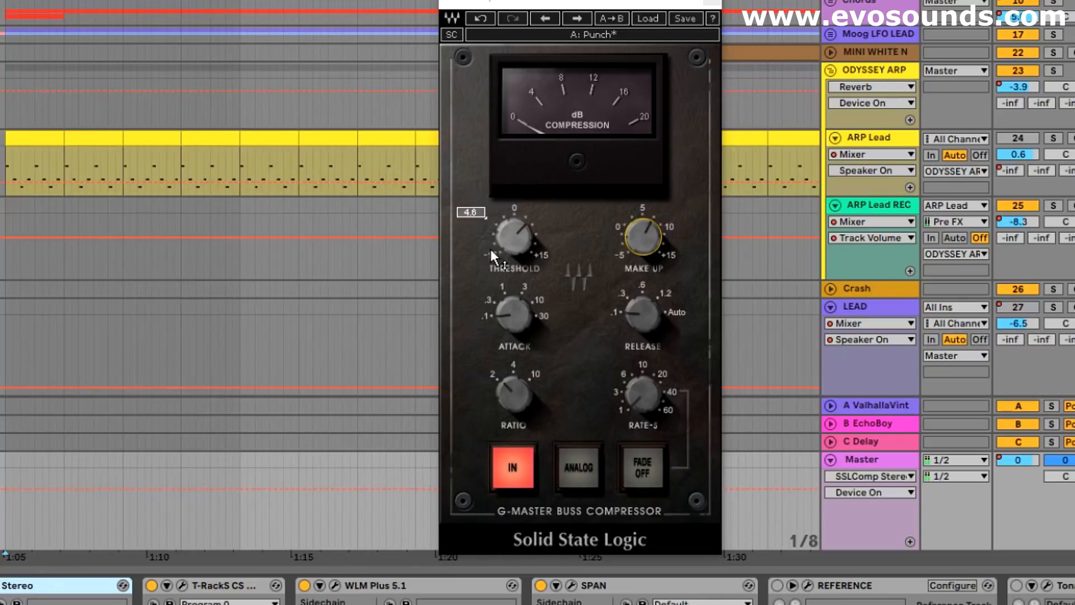
drag(492, 248, 497, 243)
drag(631, 253, 631, 266)
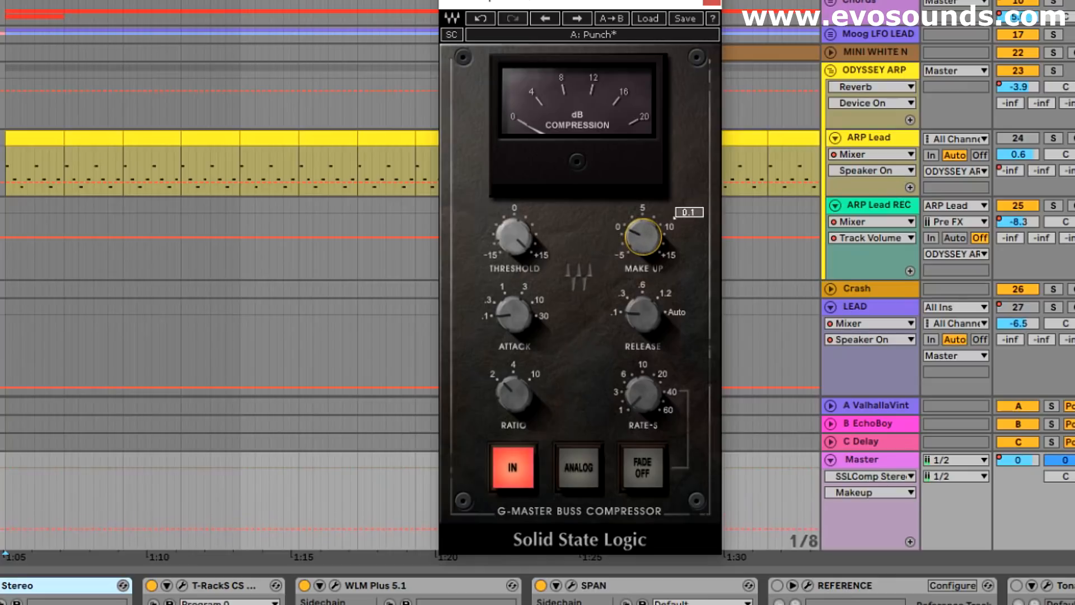
- Set the compressor's release to Auto and its attack to 1 ms
mouse_move(644, 312)
mouse_down()
mouse_move(644, 275)
mouse_move(643, 330)
mouse_up()
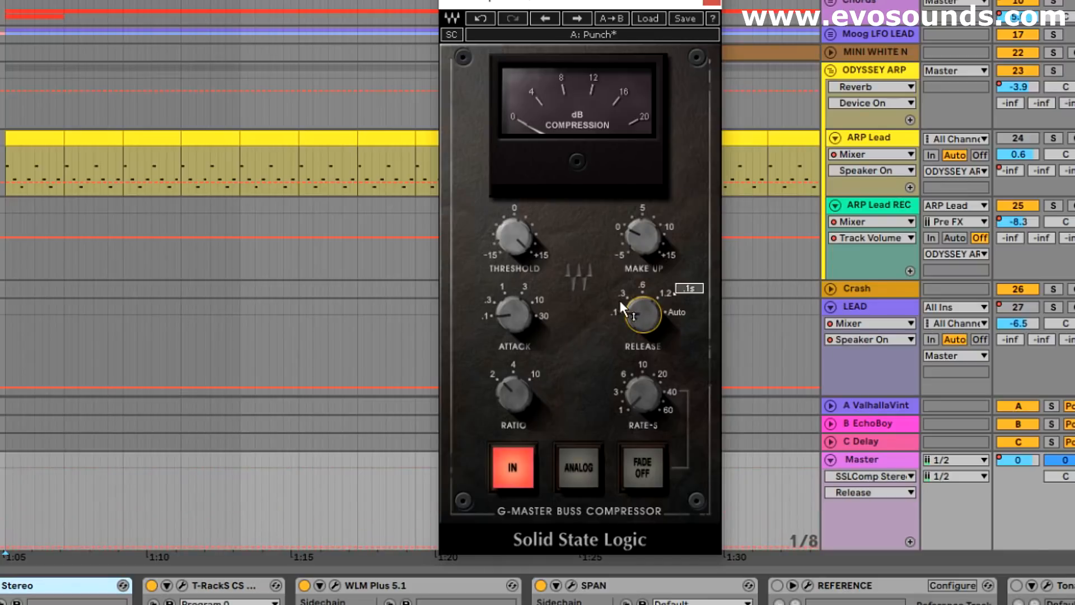
drag(621, 288, 621, 263)
drag(514, 315, 513, 300)
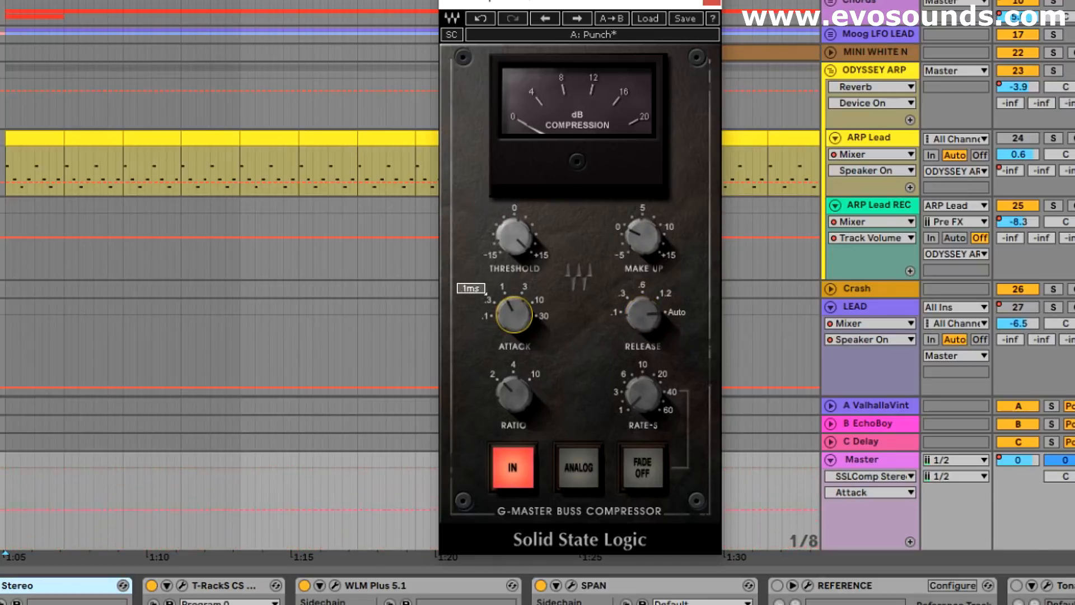
- Lower the SSLComp Stereo threshold slightly and raise its make-up gain while playing the mix
mouse_move(509, 236)
mouse_down()
mouse_move(566, 243)
mouse_move(519, 237)
mouse_up()
key(space)
drag(634, 230, 634, 225)
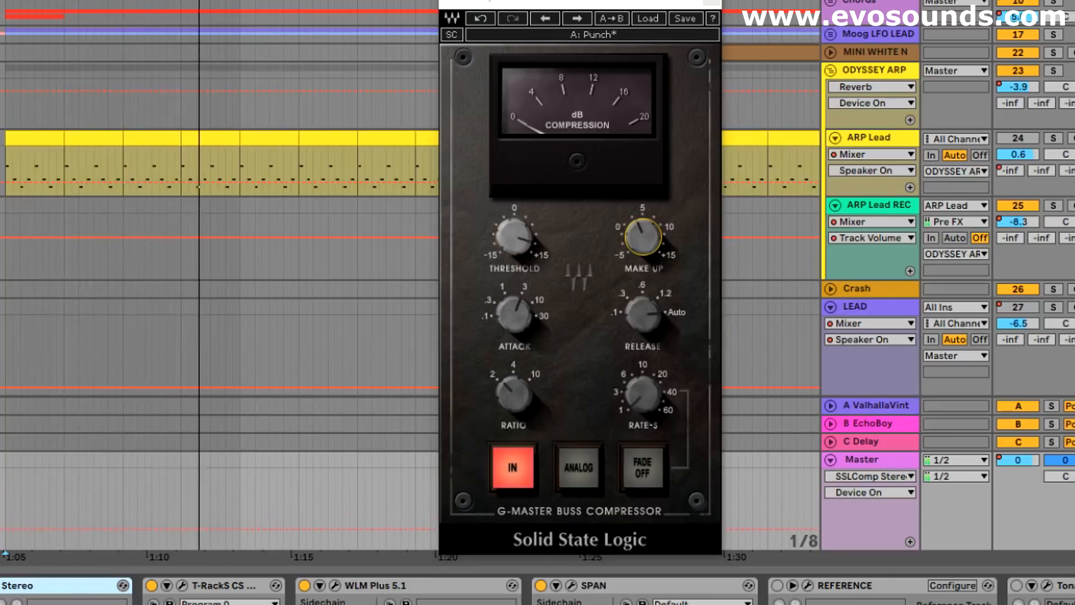
drag(538, 3, 539, 0)
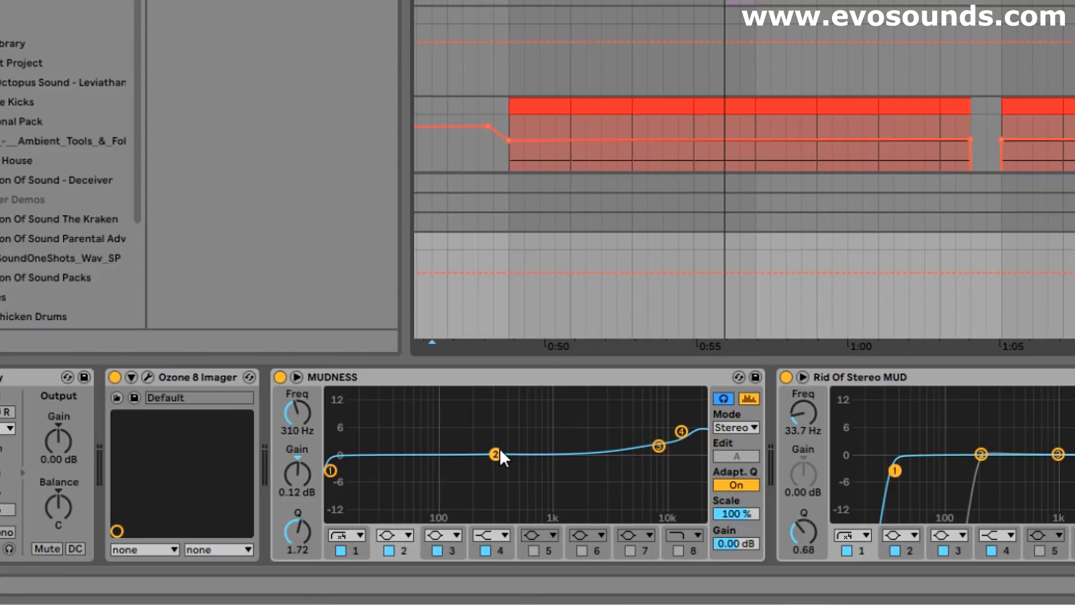
- Set band 2 of the MUDNESS EQ to 250 Hz, -9.76 dB and Q 3.76, and compare playback with the EQ bypassed and active
drag(495, 454, 484, 454)
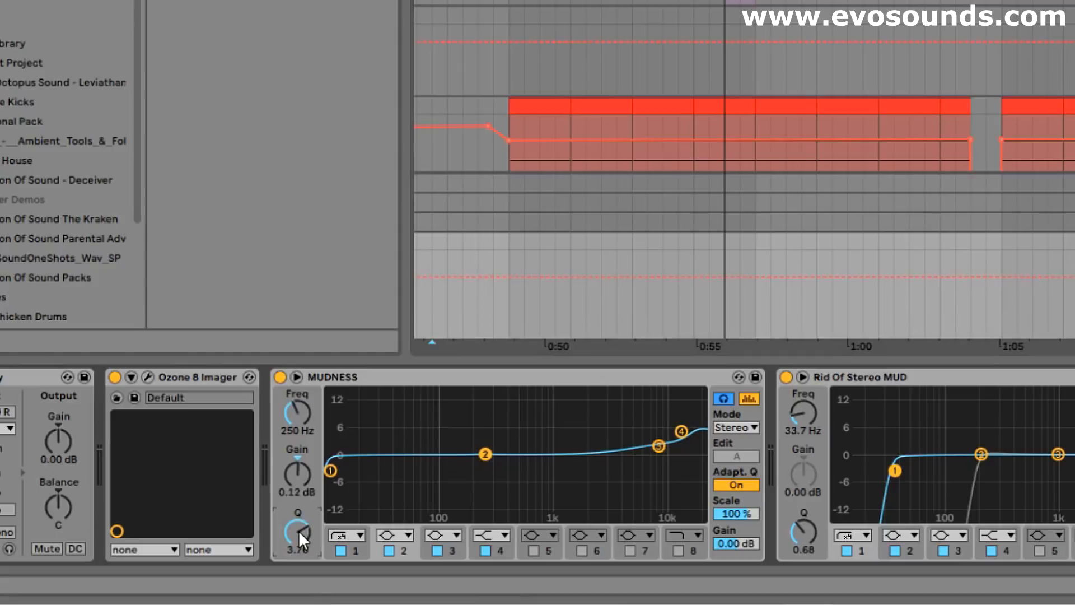
drag(294, 474, 295, 513)
key(space)
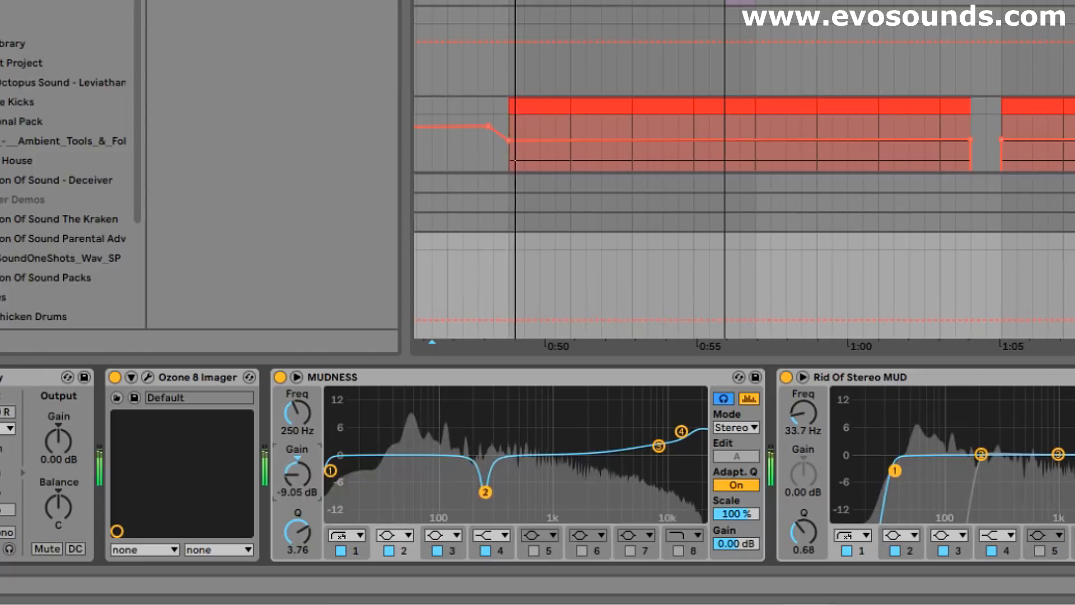
click(278, 377)
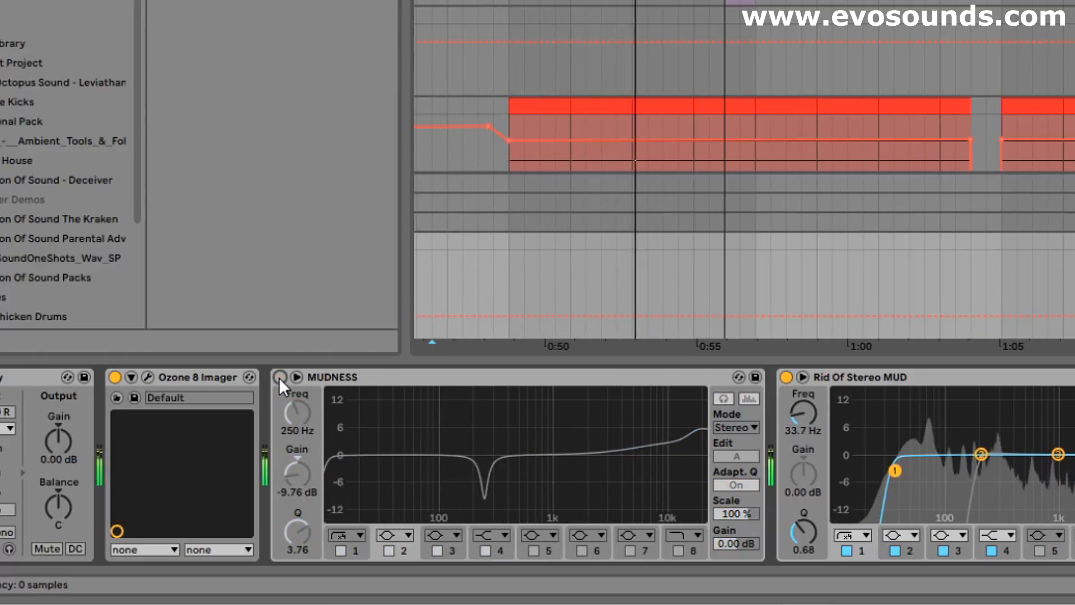
click(279, 377)
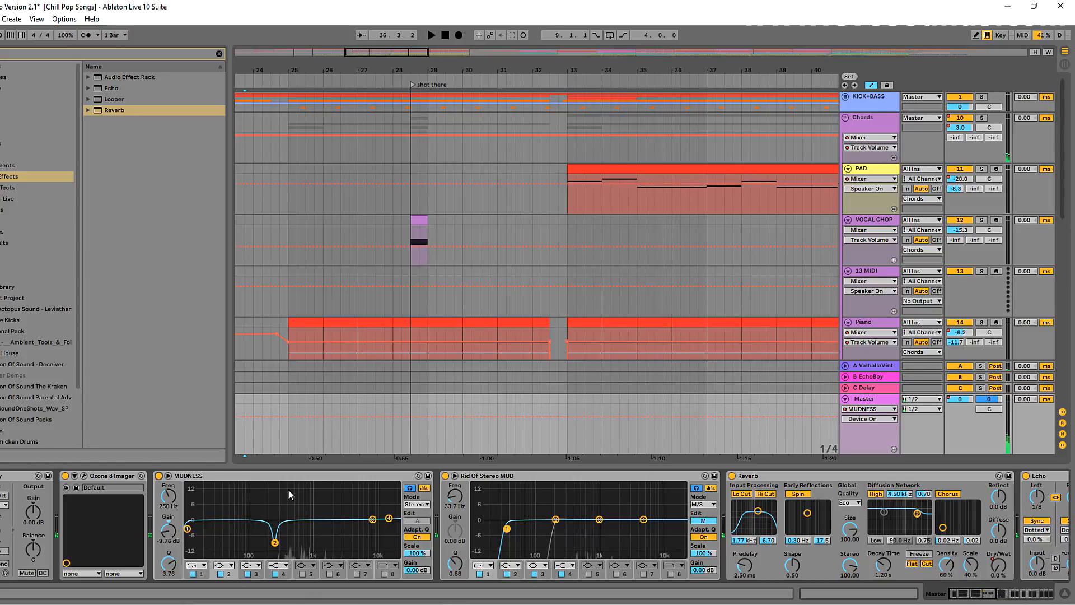
- Open the Master's SPAN analyzer and play the mix with the MUDNESS EQ bypassed, holding the spectrum to examine the low mids
drag(980, 595, 1028, 601)
click(582, 477)
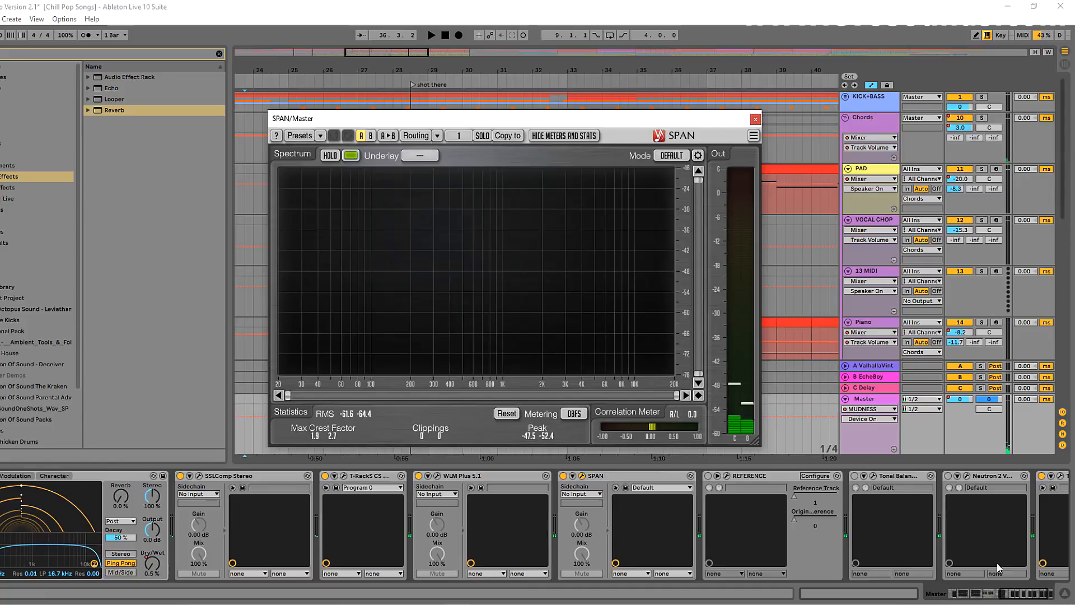
click(972, 594)
click(446, 312)
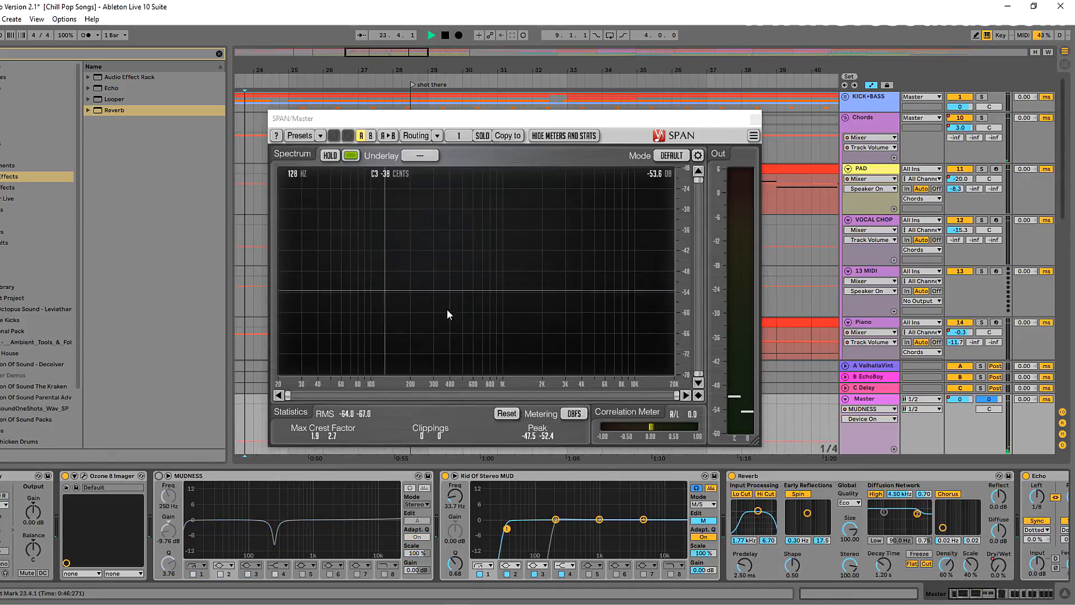
key(space)
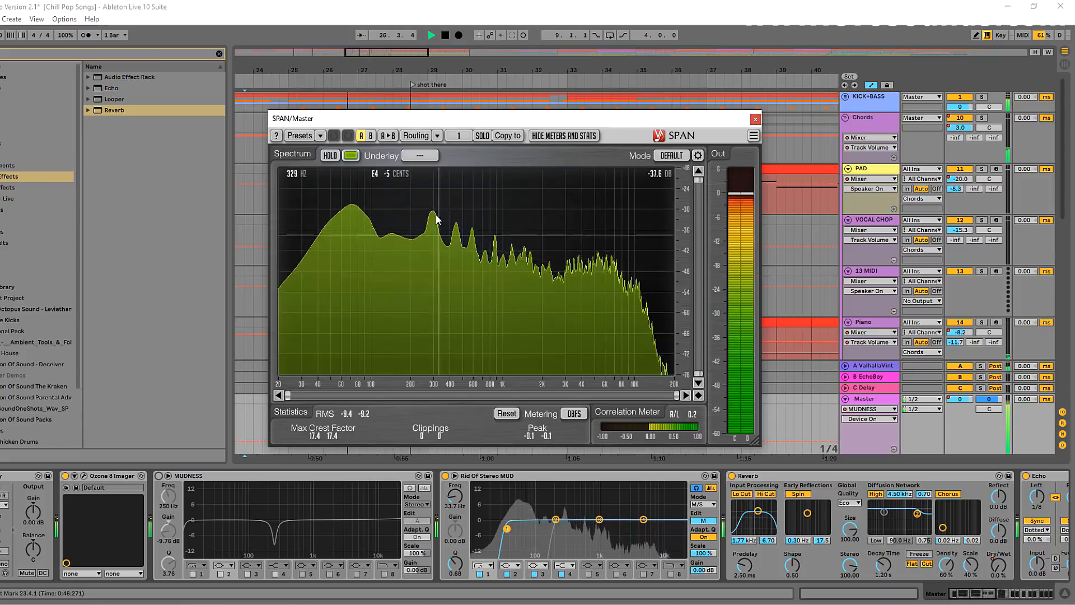
key(space)
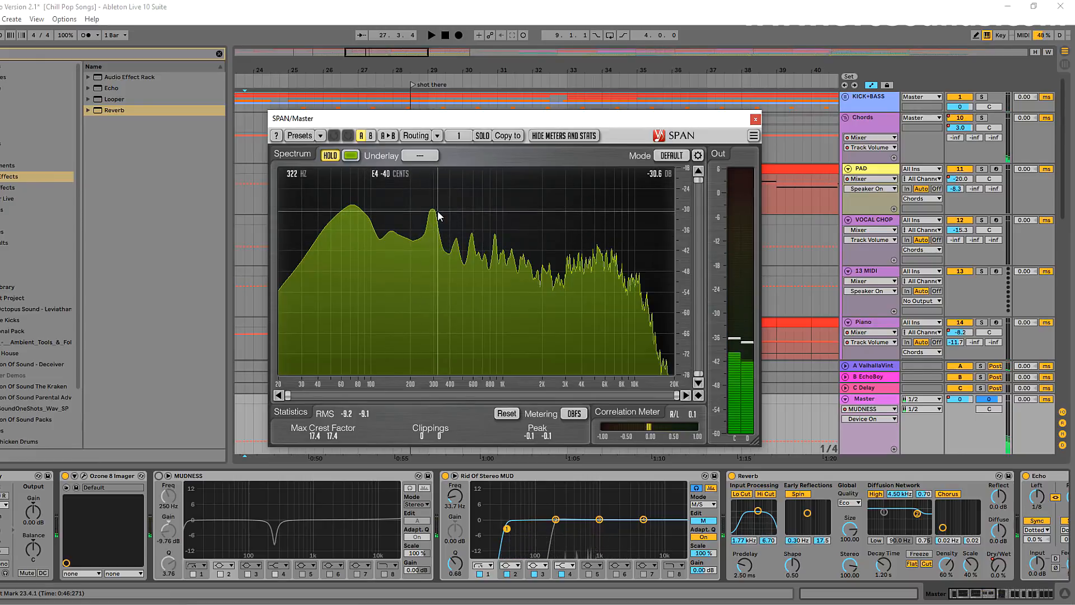
- Reactivate the MUDNESS EQ, move its band 2 cut to 284 Hz at -10.3 dB, and examine the playing mix's spectrum in SPAN
click(158, 475)
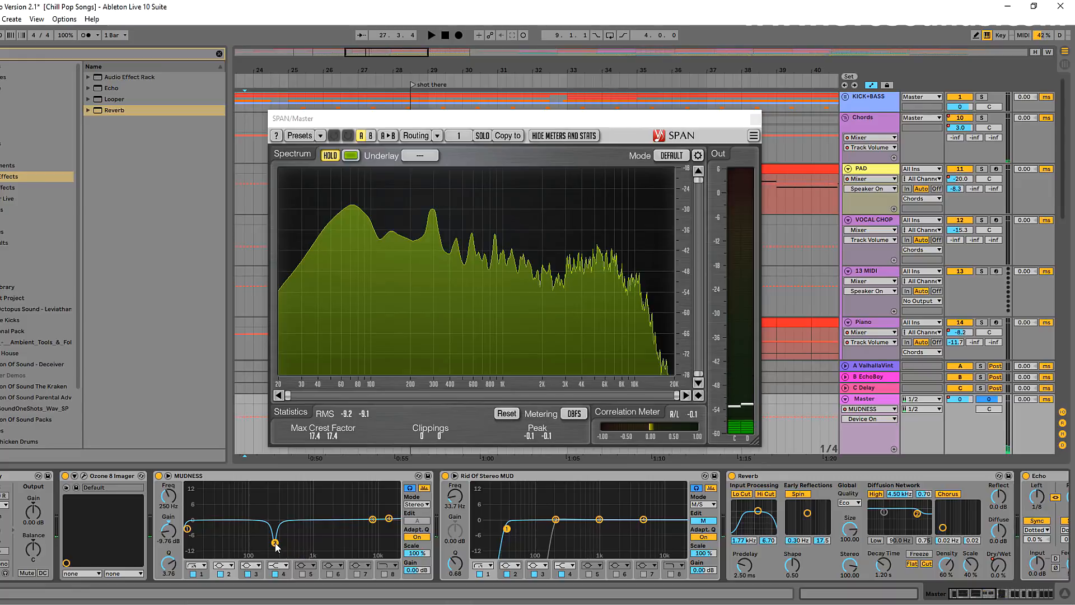
key(space)
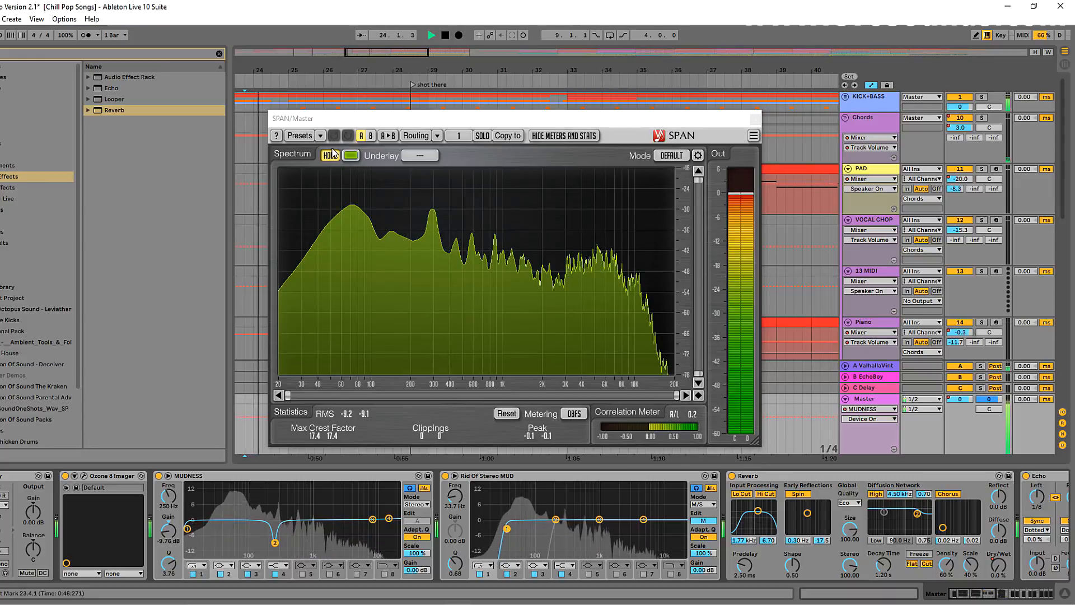
drag(275, 542, 278, 543)
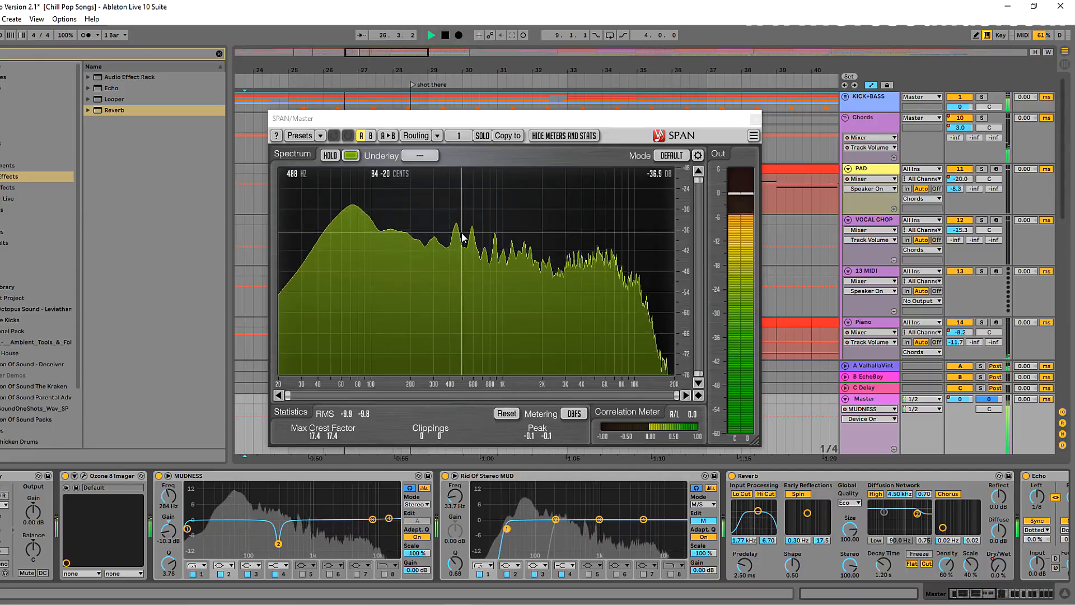
key(space)
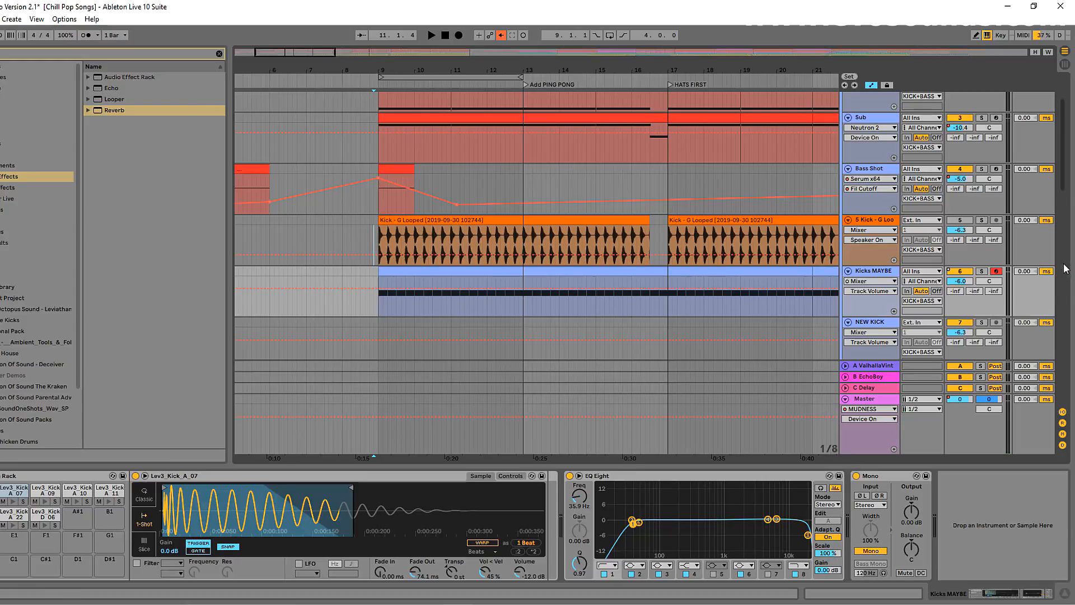
- Solo the S-Kick looped kick track, play its clip from bar 9, and remove the solo
click(982, 220)
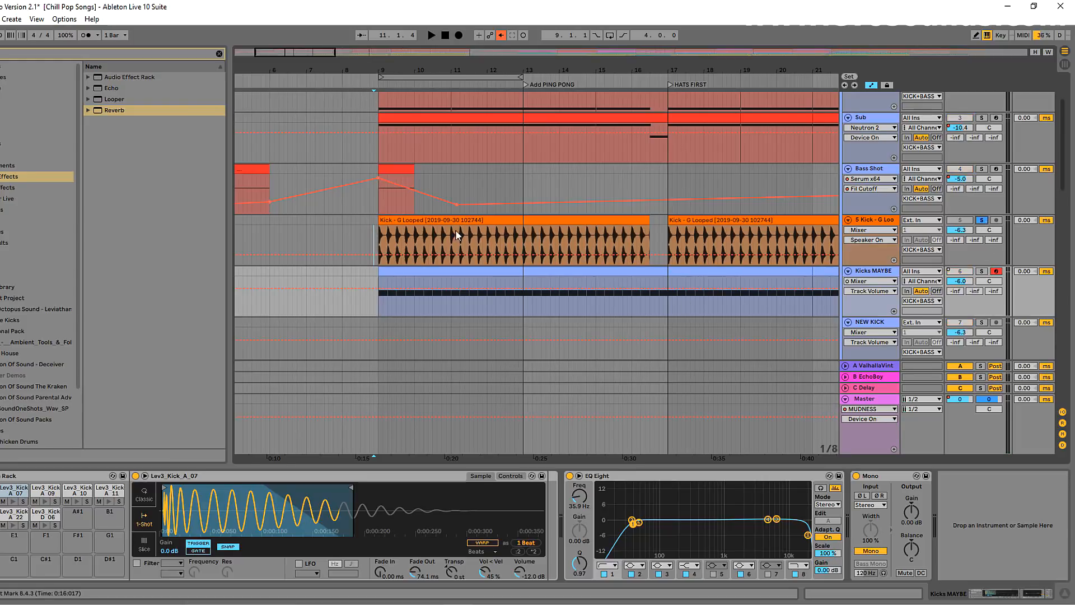
click(437, 221)
key(space)
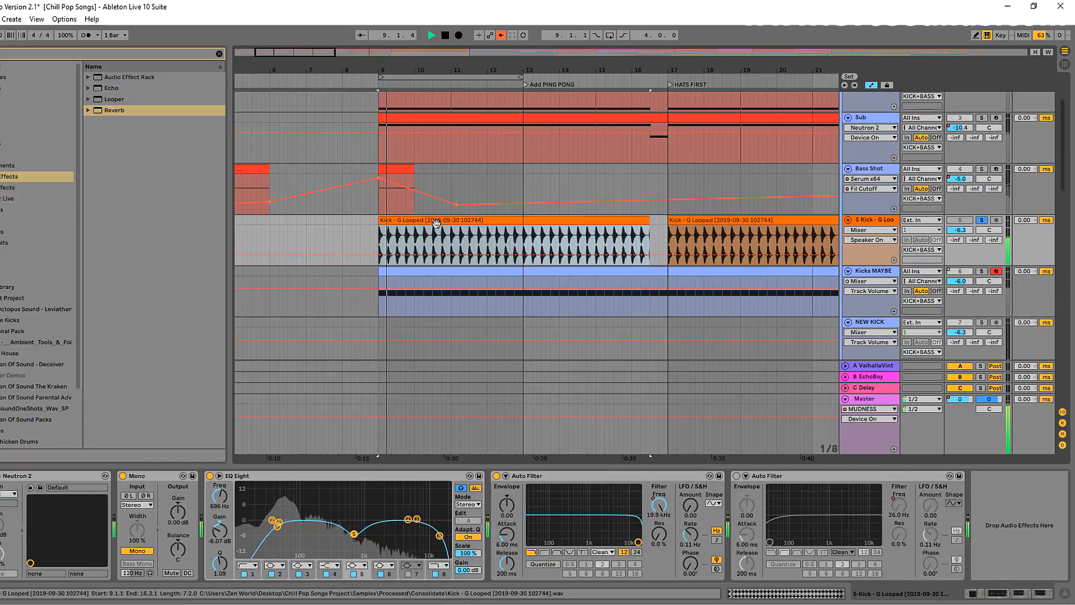
click(982, 220)
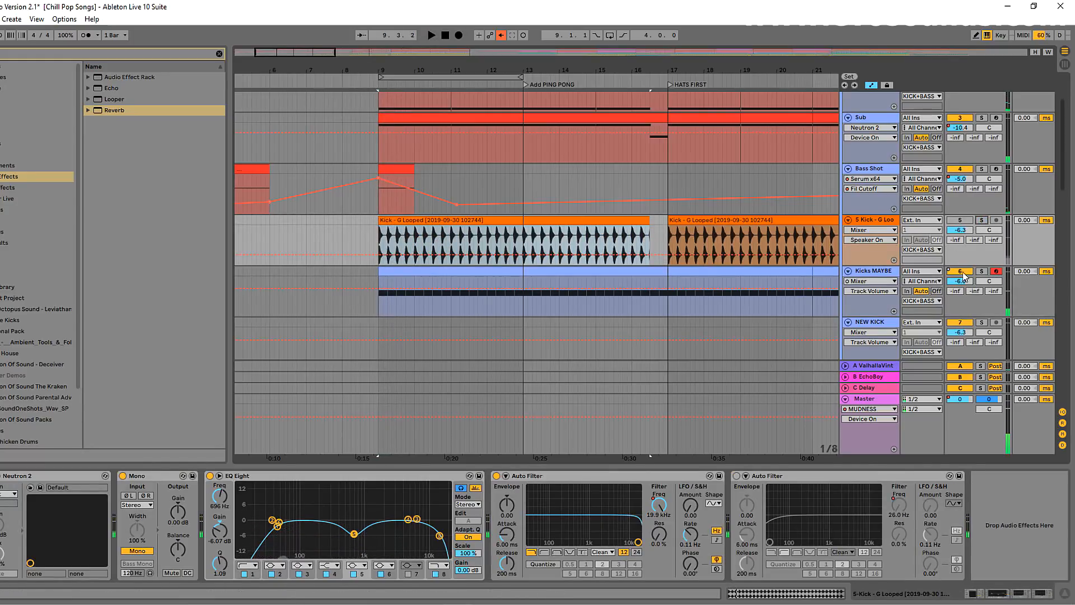
- Raise the Kicks MAYBE track's volume to -3.7 dB while playing the mix
click(879, 272)
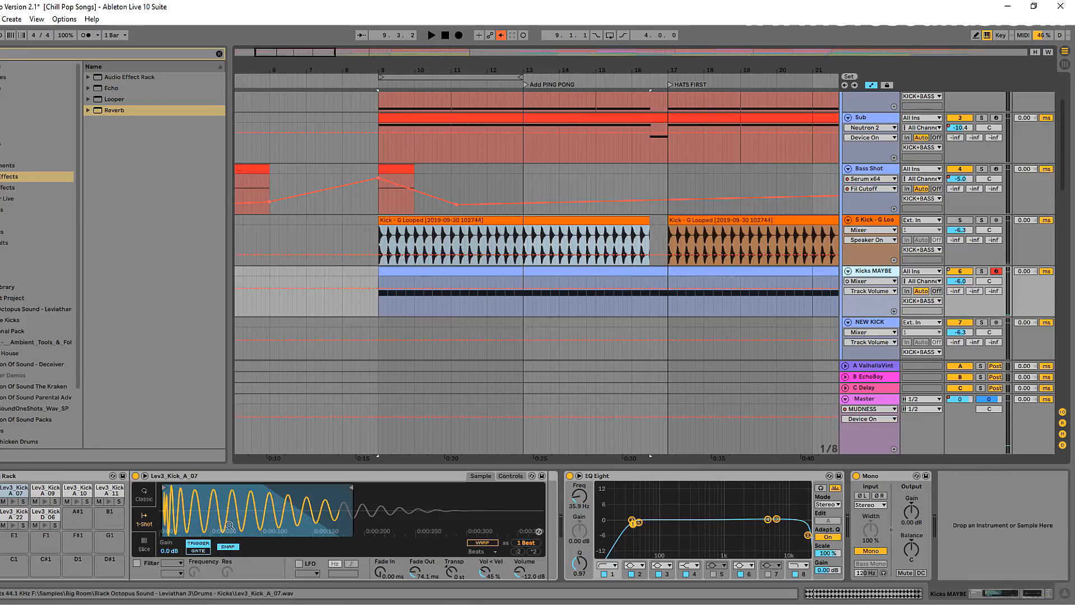
click(476, 276)
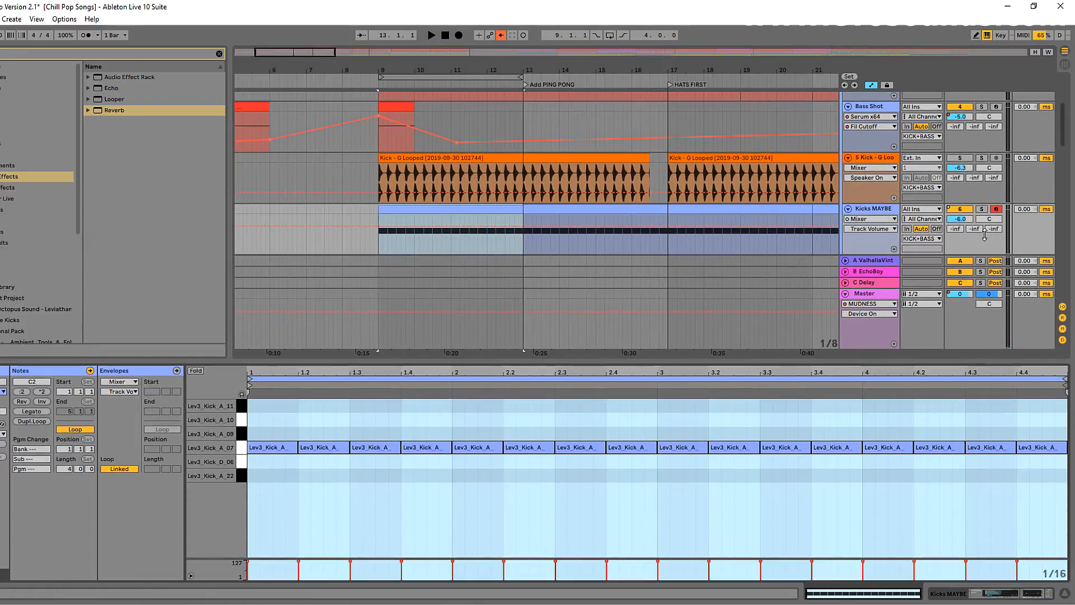
key(Tab)
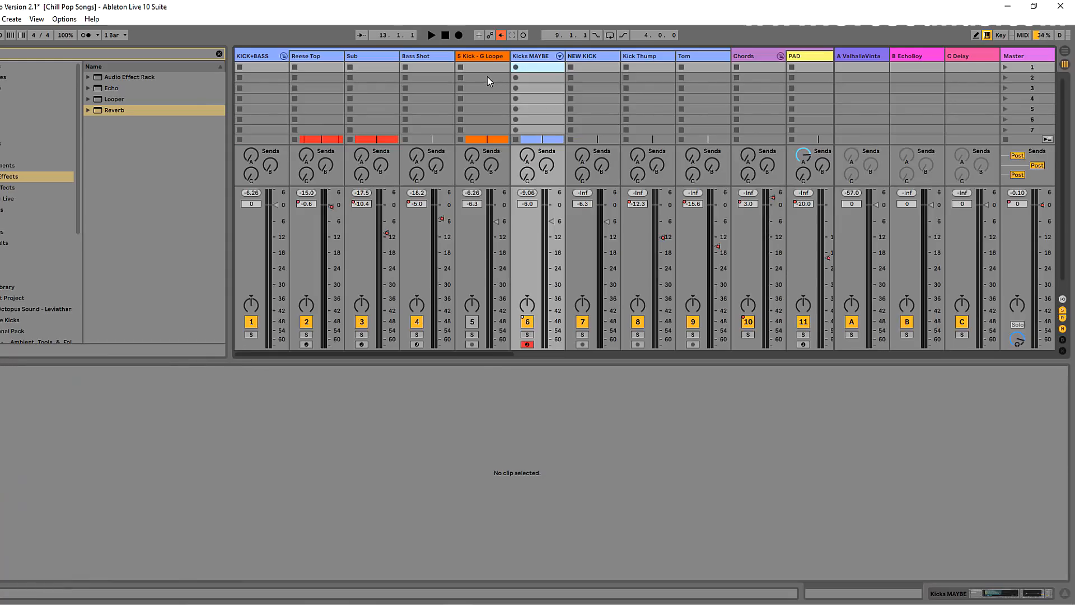
key(Tab)
key(space)
key(Tab)
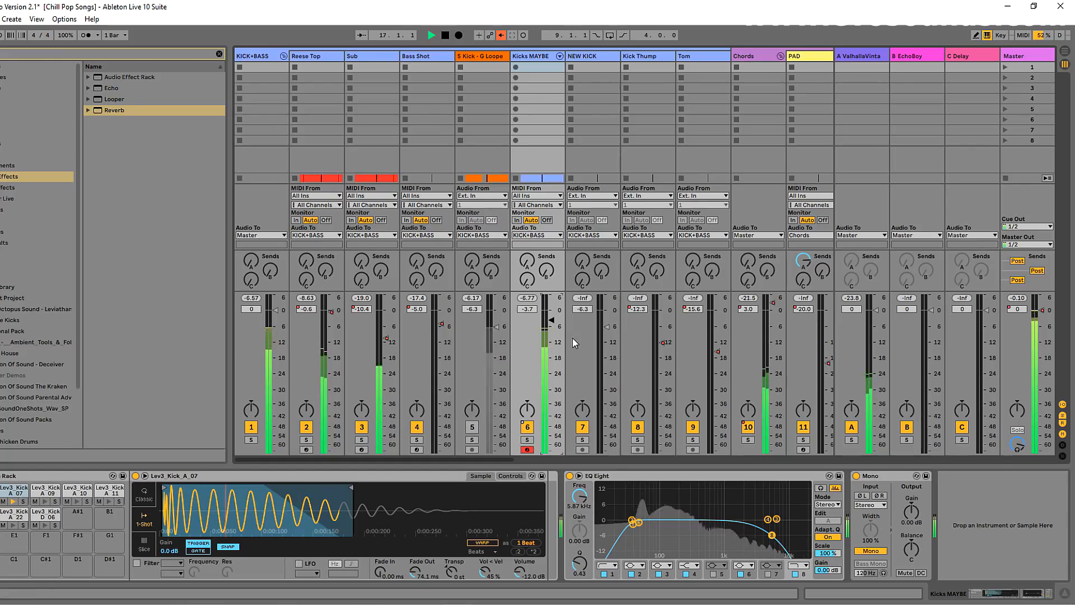
key(Tab)
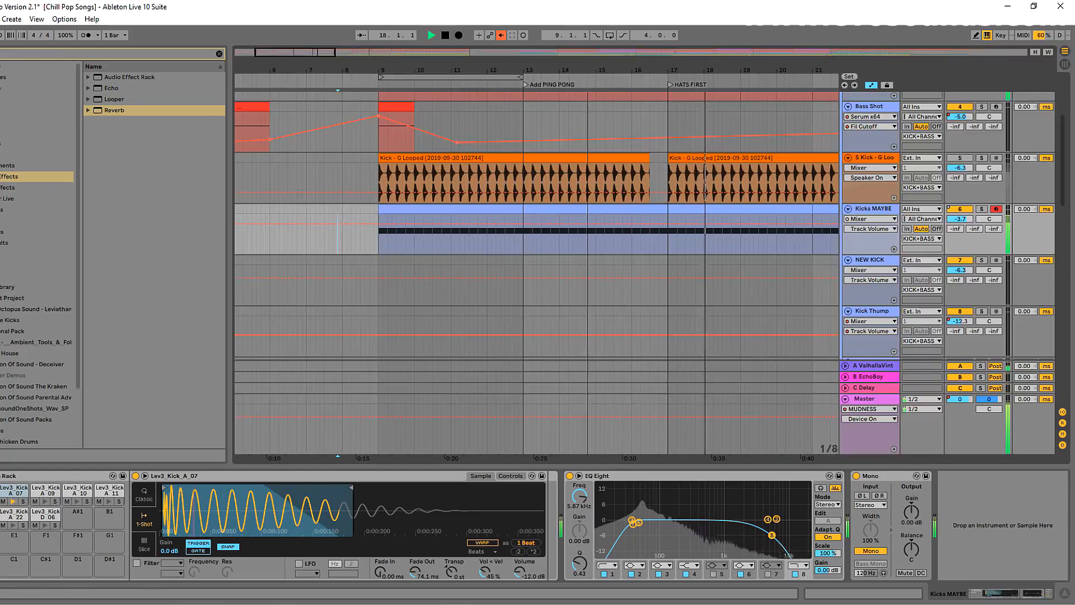
key(space)
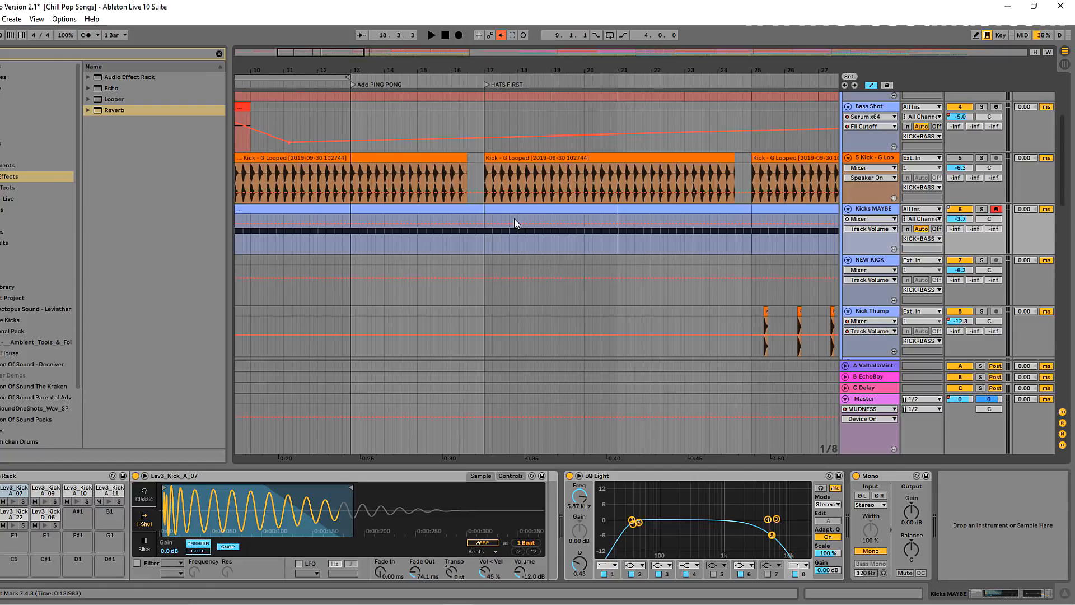
- Move the kick notes in the Kicks MAYBE clips from bar 17 up one drum pad and play the section
click(477, 208)
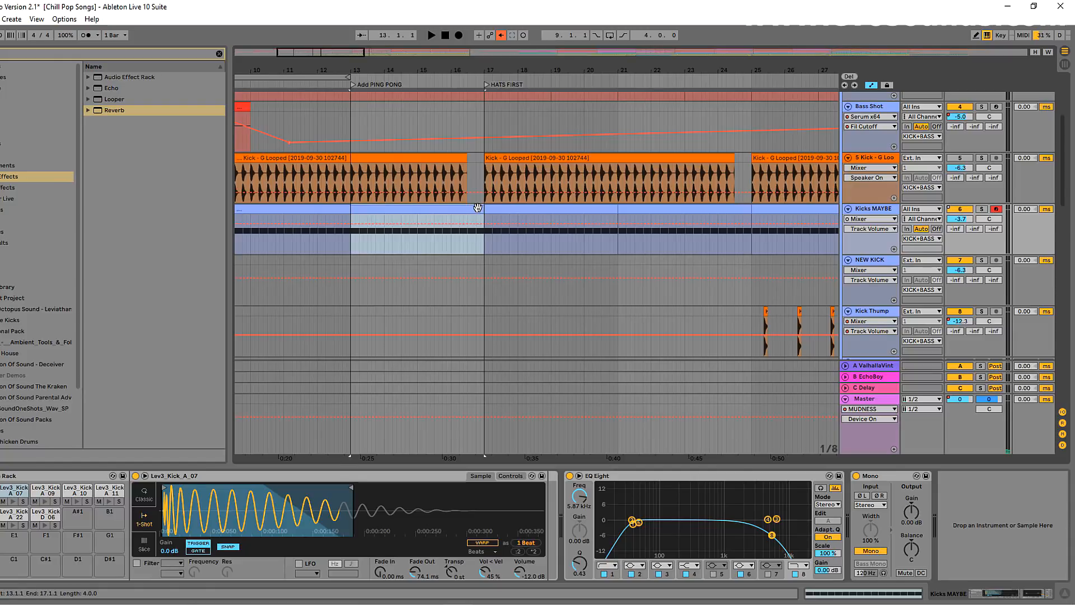
double_click(502, 209)
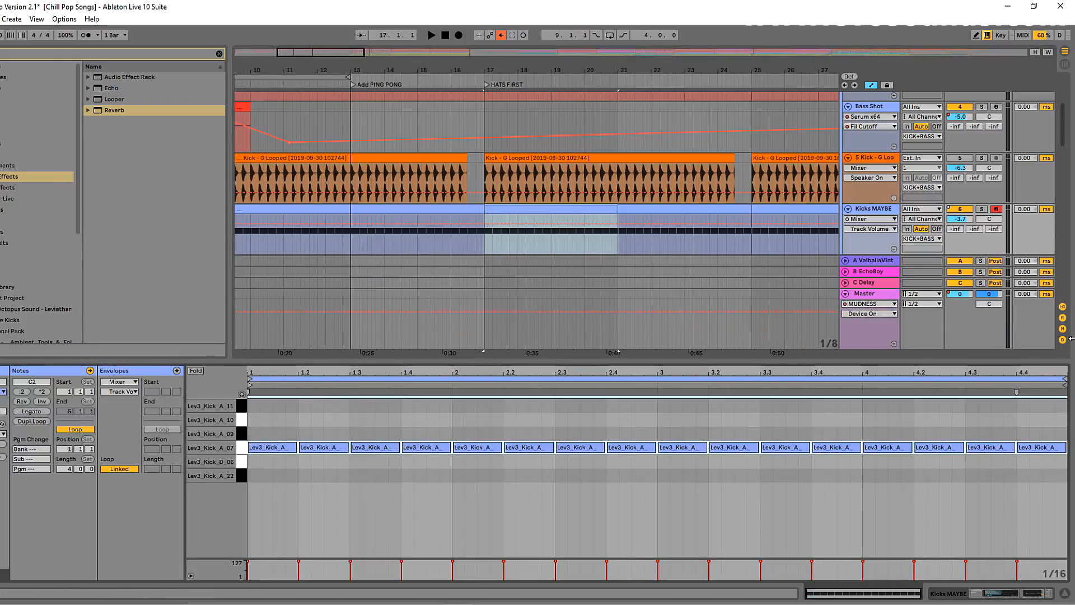
key(Up)
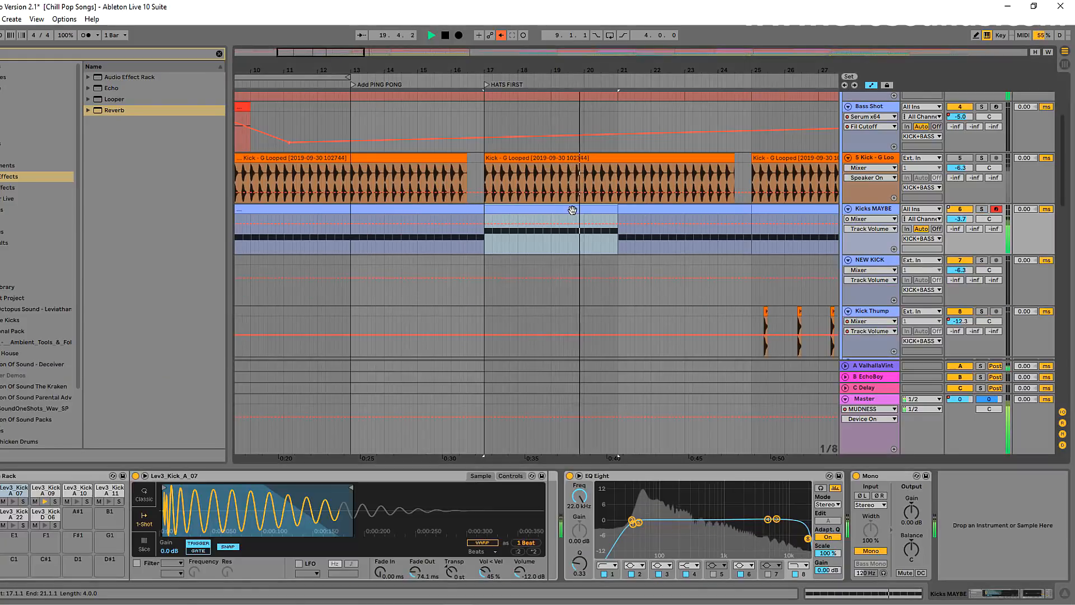
click(679, 211)
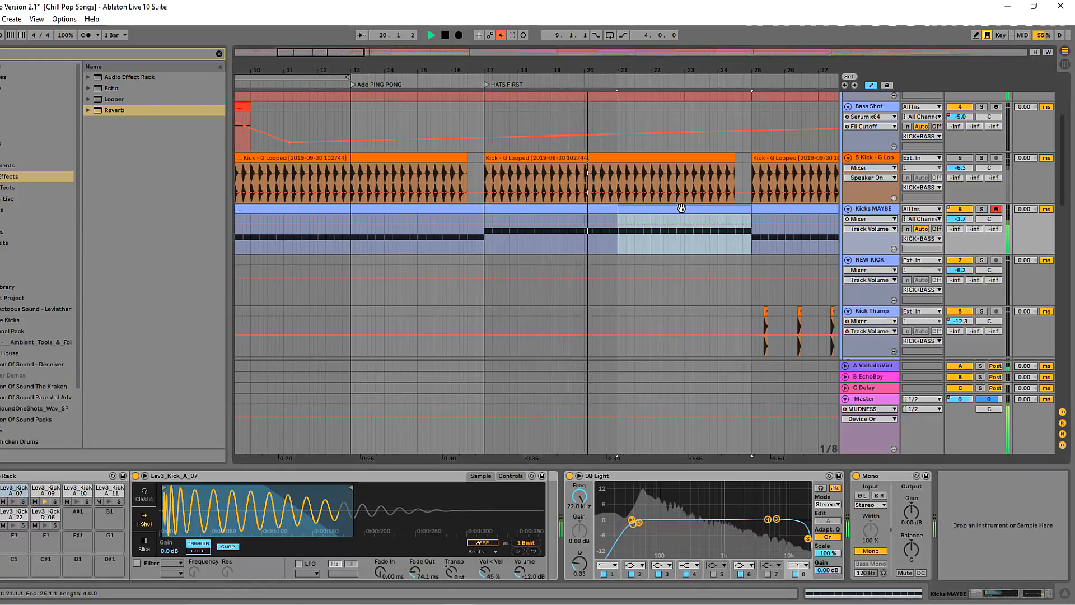
- Deactivate Kicks MAYBE, activate the S-Kick loop track, and play the mix from bar 17 for comparison
click(874, 209)
key(space)
click(959, 209)
click(959, 158)
click(537, 161)
key(space)
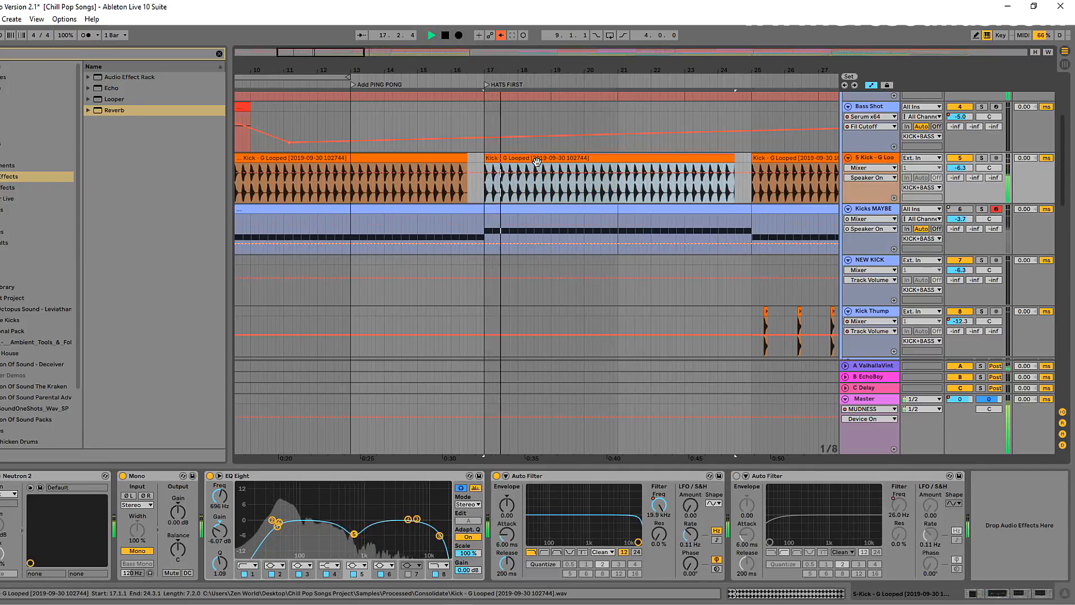
key(space)
- Re-enable the overridden automation and replay from bar 17, switching from the S-Kick loop back to Kicks MAYBE
click(501, 35)
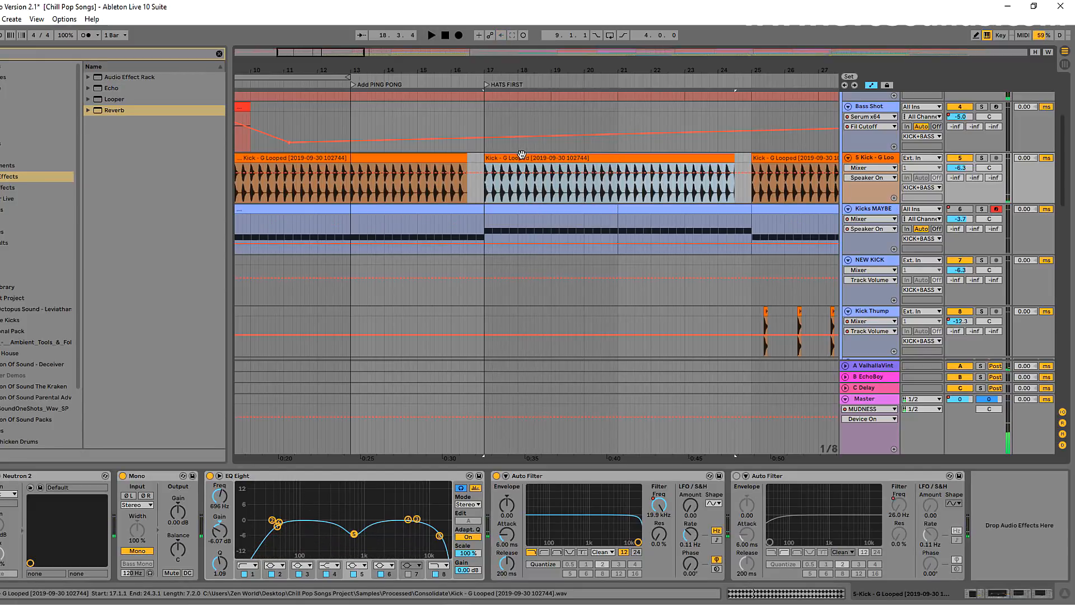
key(space)
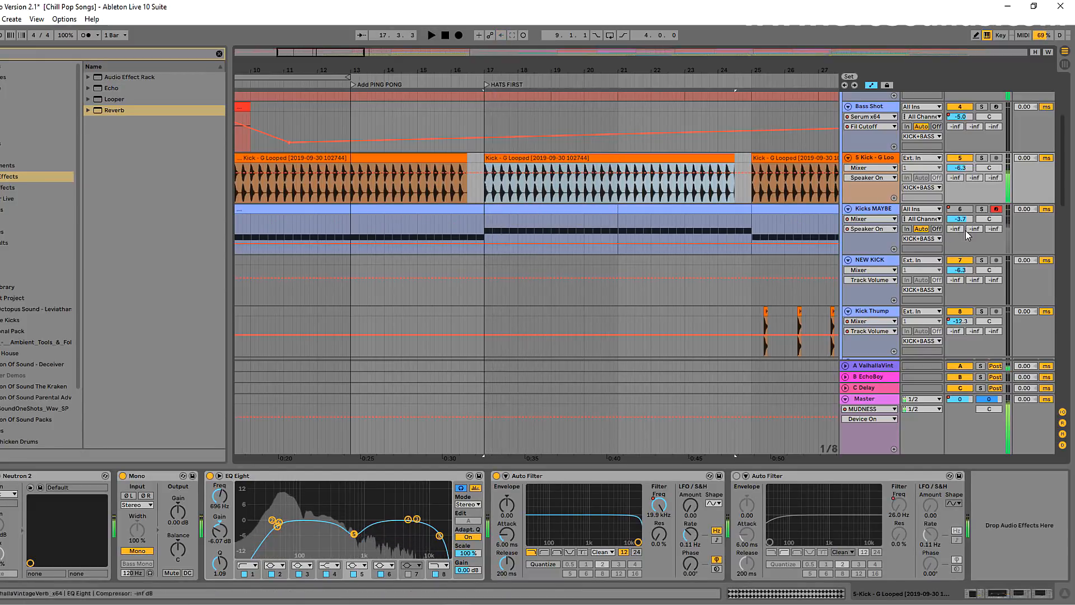
key(space)
click(960, 209)
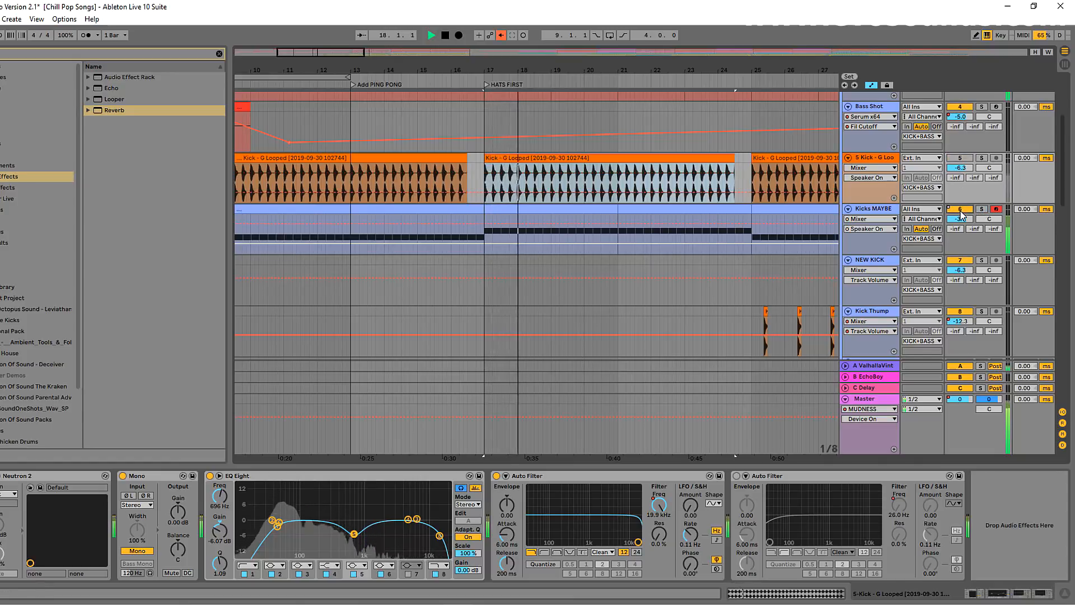
click(873, 209)
key(space)
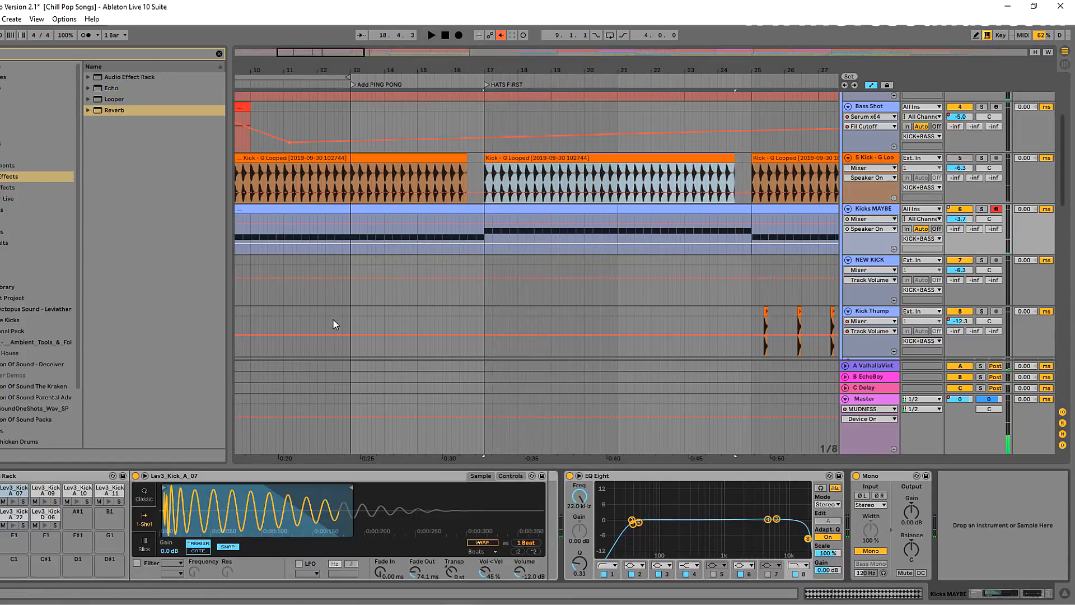
- Audition other kick samples for the Kicks MAYBE clip at bar 17 during playback, leaving its notes on Lev3_Kick_A_22
click(603, 207)
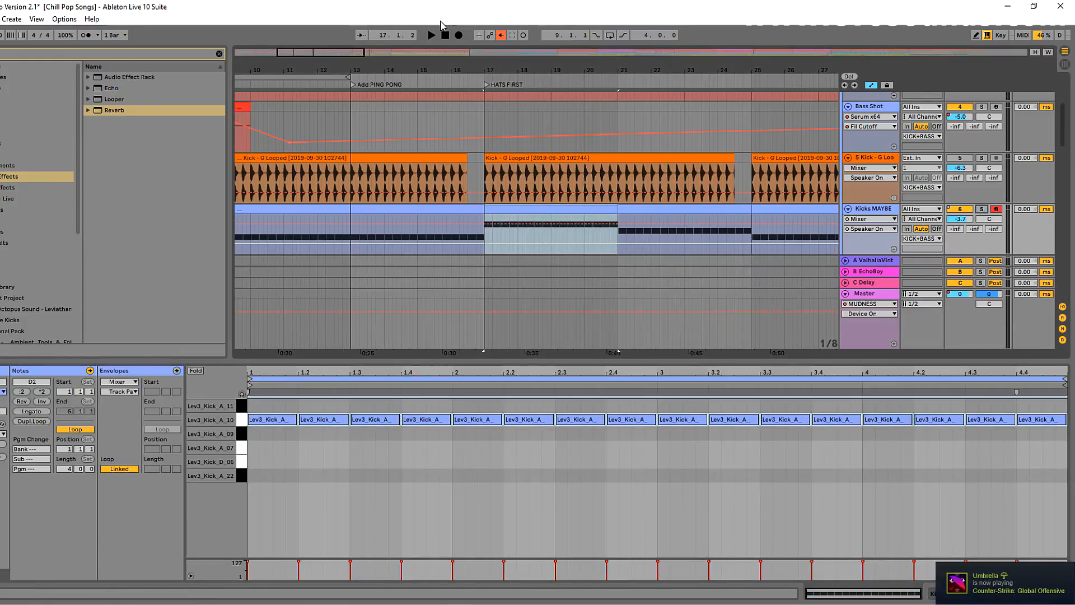
key(space)
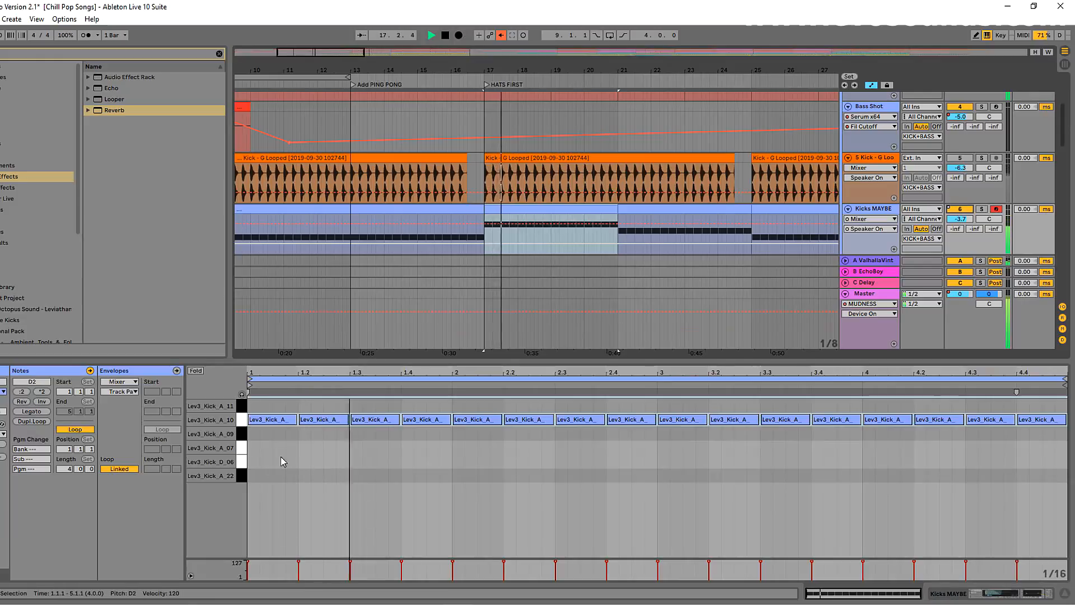
key(Up)
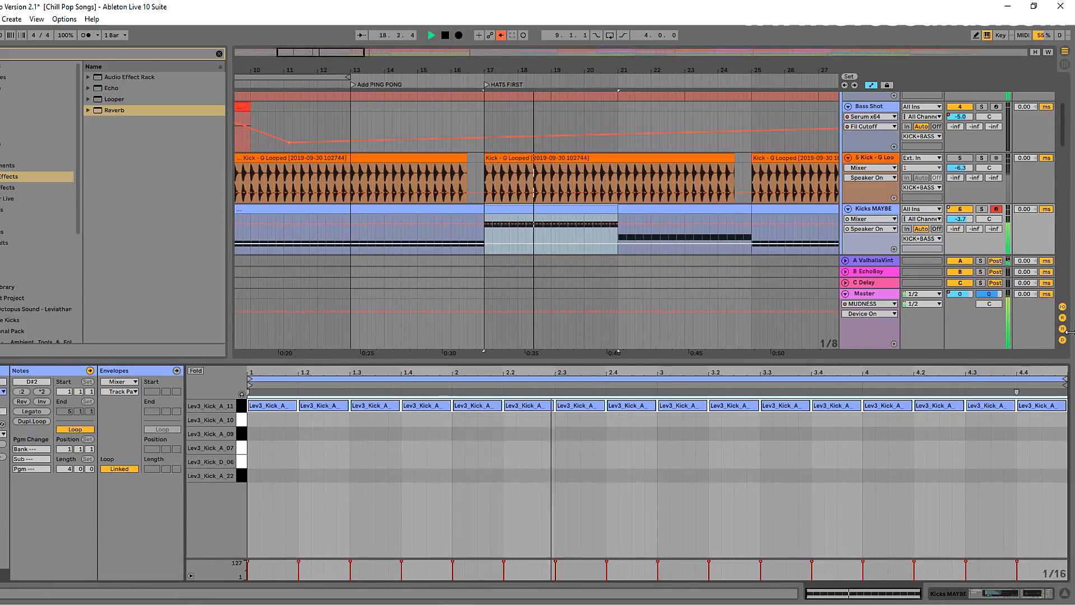
key(Down)
key(Down)
key(Down)
key(Down)
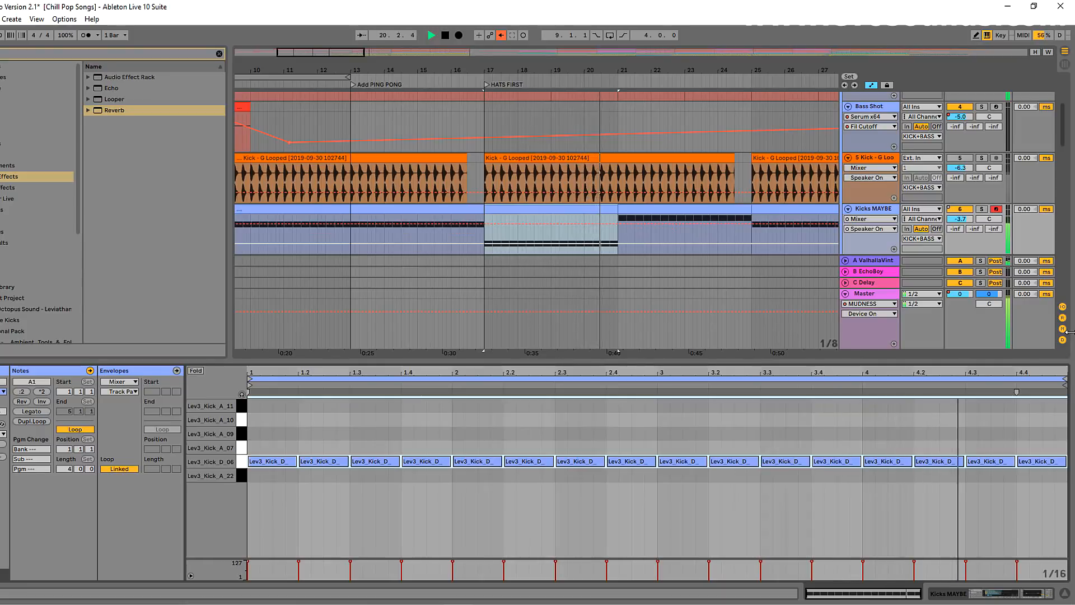
key(Down)
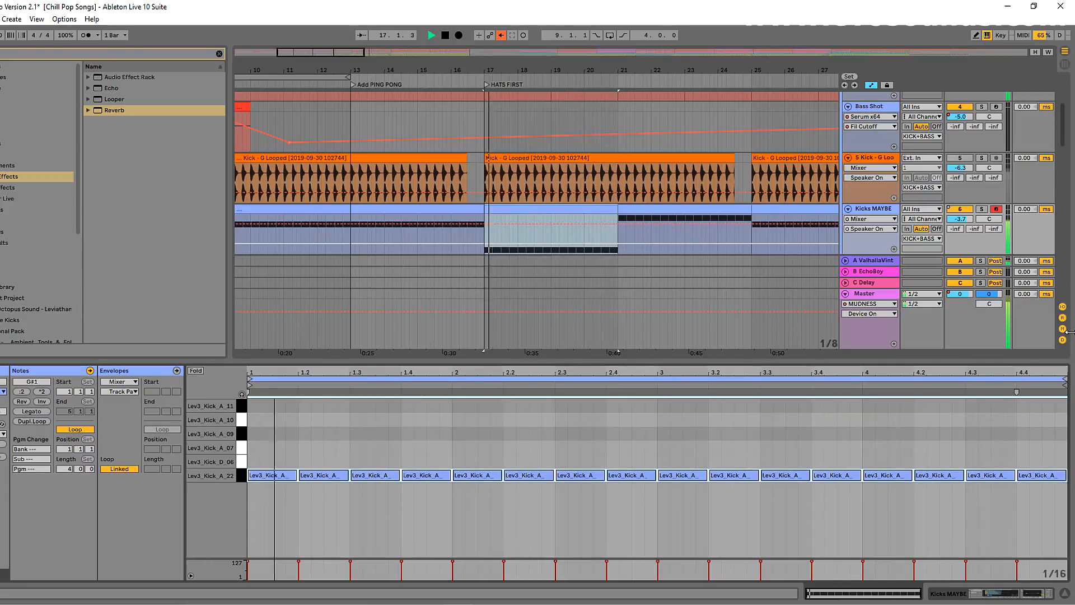
- Play Kicks MAYBE in and out of solo, setting its EQ Eight high-cut band to 5.05 kHz
click(983, 209)
key(space)
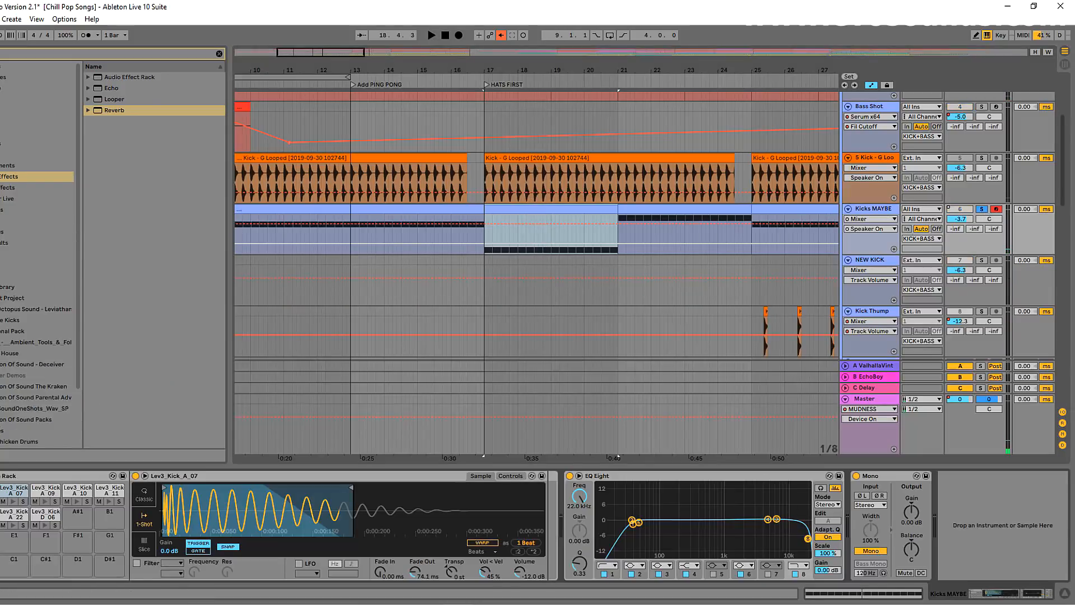
click(982, 209)
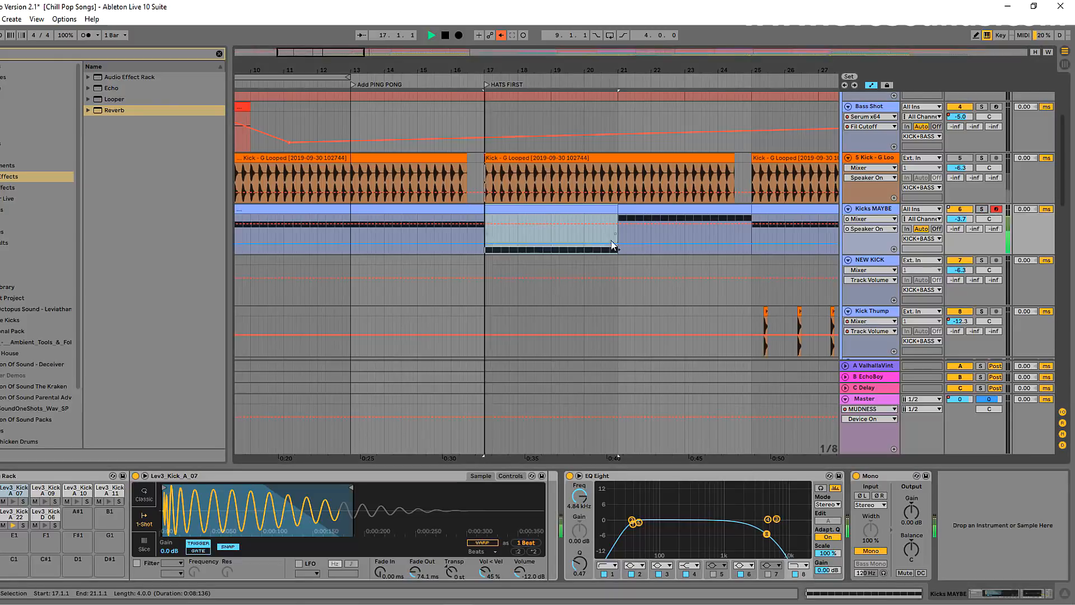
key(space)
drag(768, 537, 769, 536)
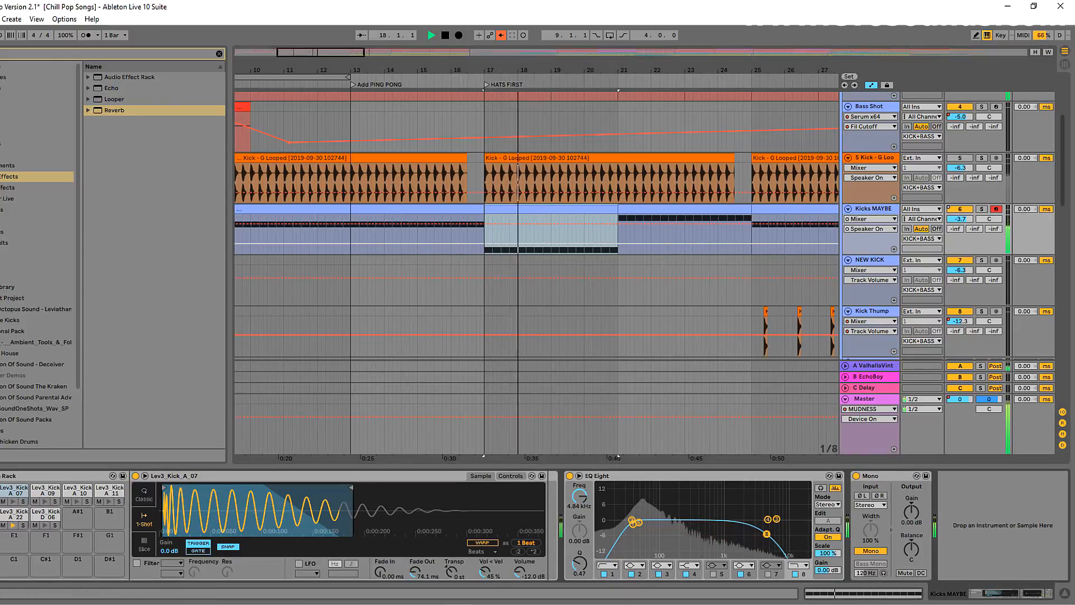
key(space)
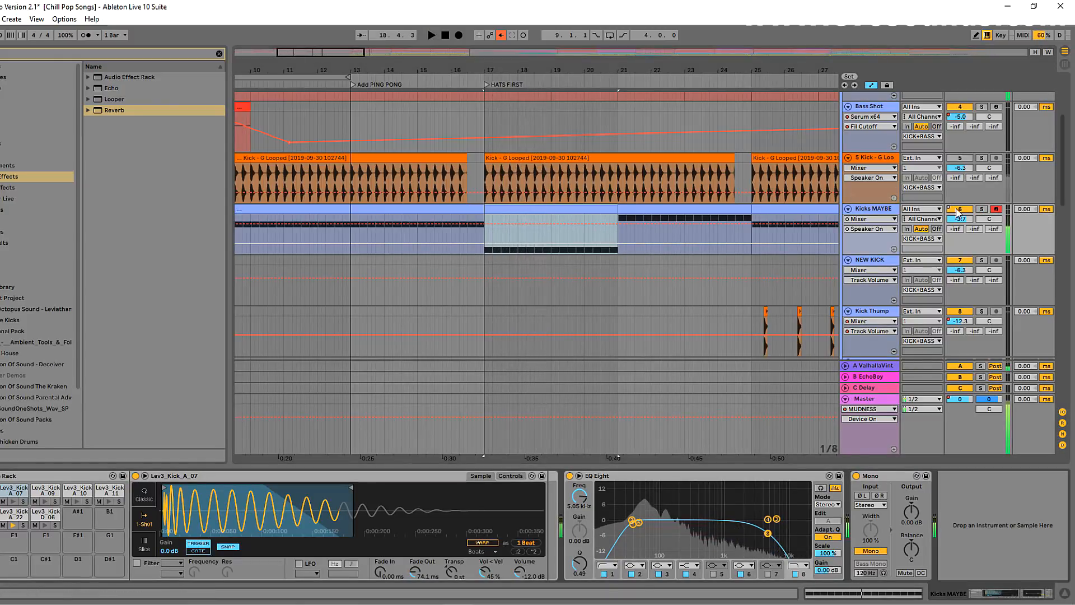
- Switch from Kicks MAYBE back to the S-Kick loop track and play its clip from bar 17
click(894, 161)
click(981, 159)
click(516, 157)
key(space)
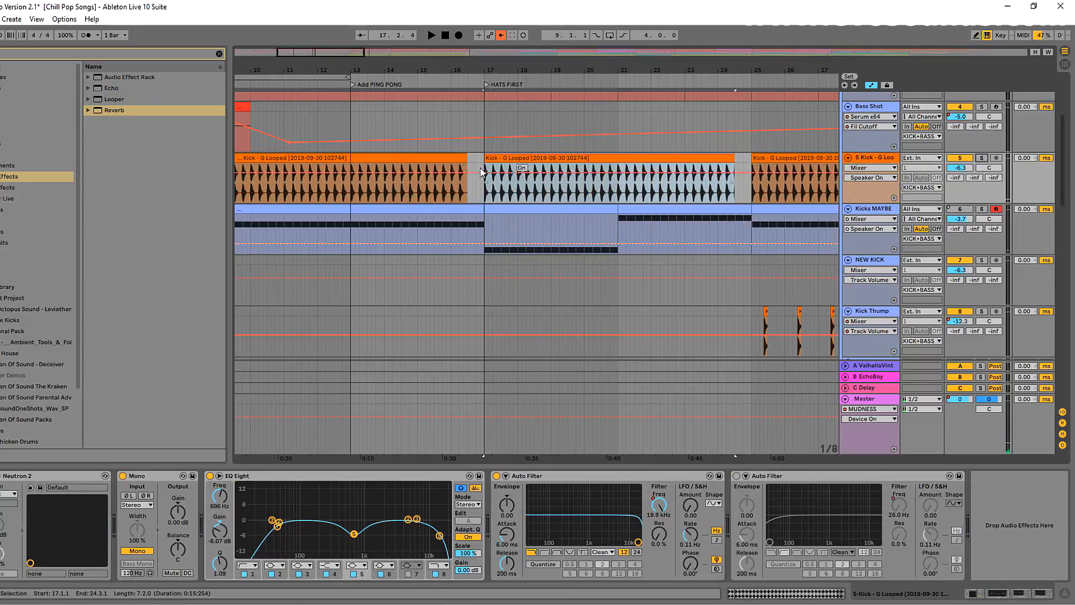
- Play the mix from bar 102 through the MINI WHITE NOISE riser with the WLM loudness meter open to examine its level
click(401, 49)
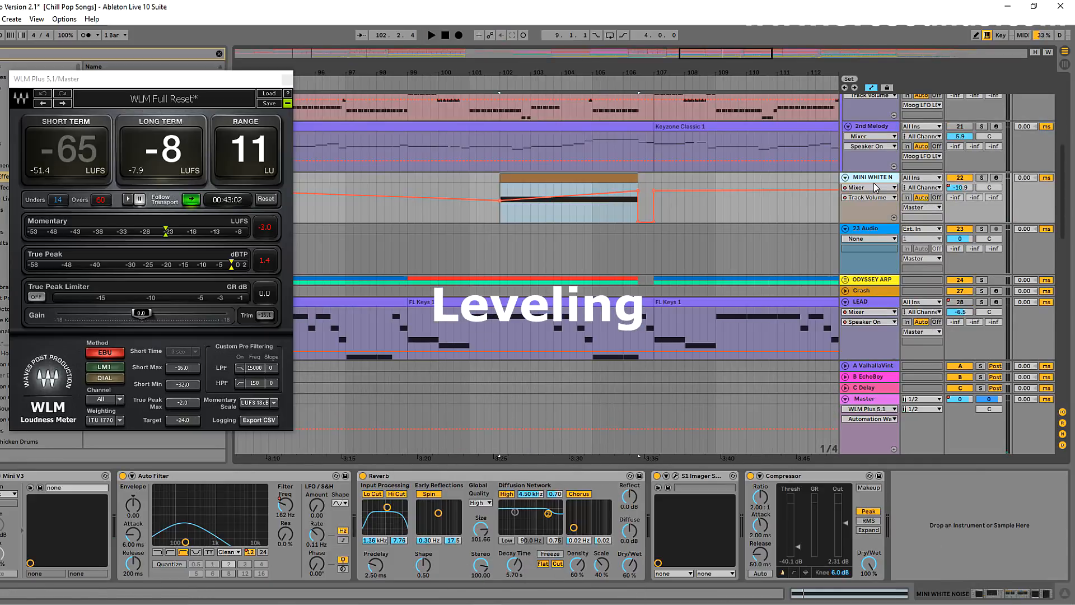
click(538, 180)
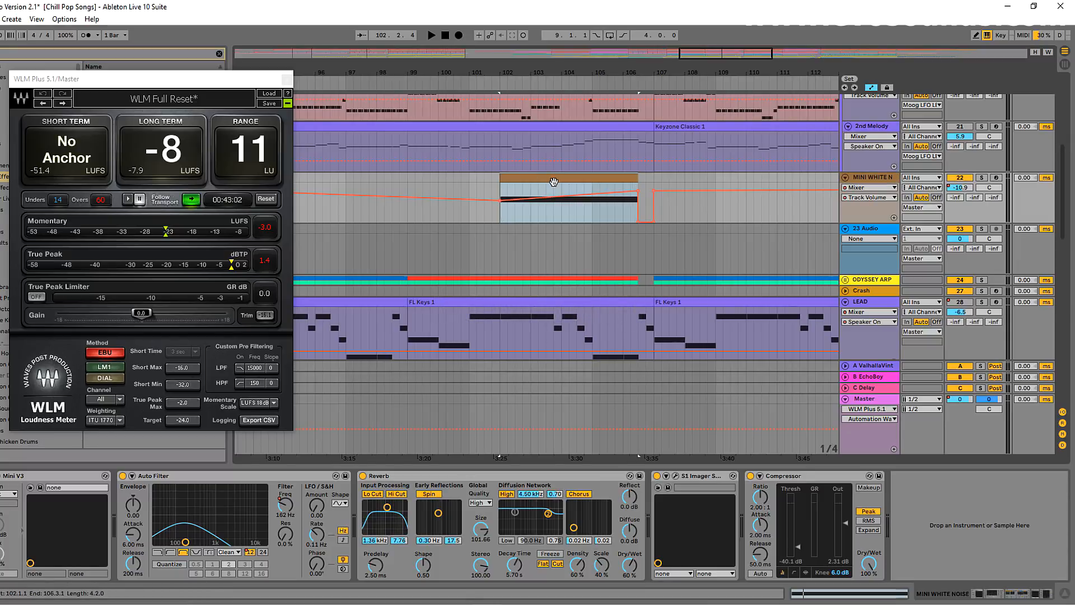
scroll(600, 232, up, 5)
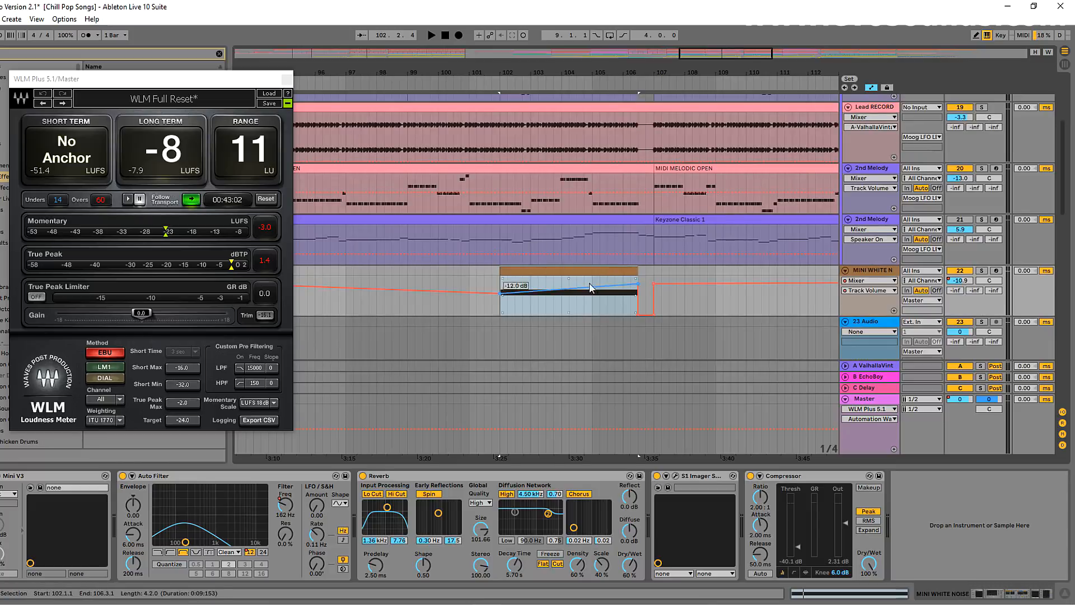
scroll(574, 292, down, 6)
key(space)
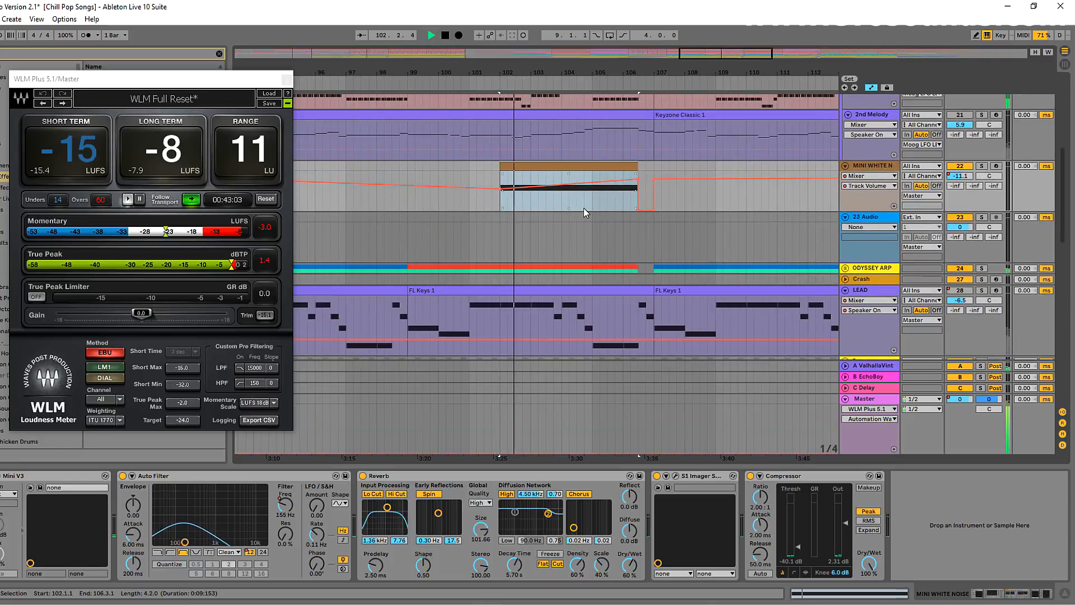
drag(748, 73, 701, 88)
scroll(482, 179, up, 2)
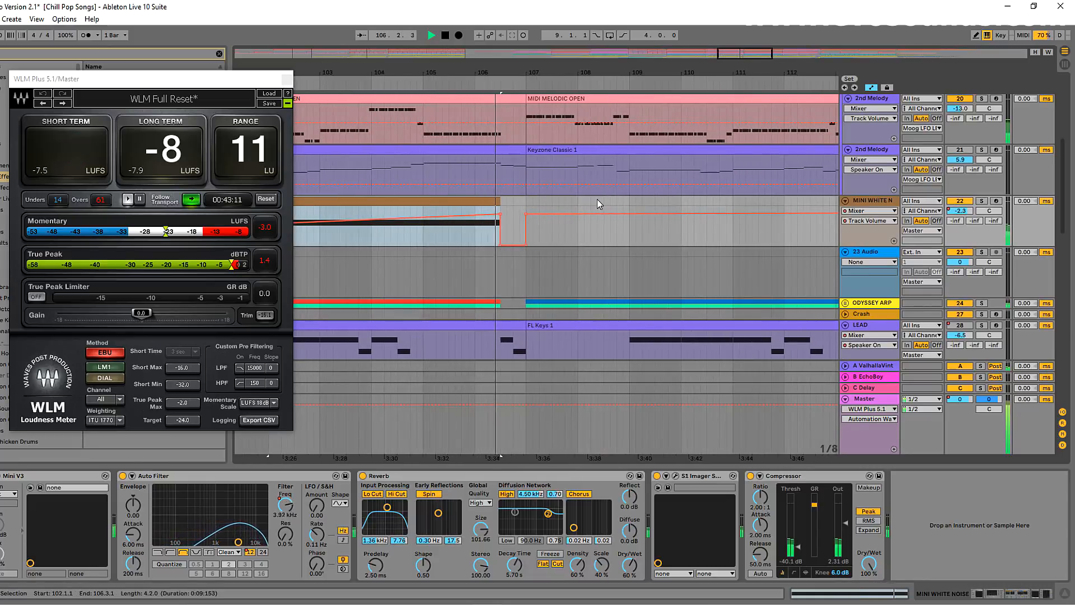
- Delete the volume automation of the Snare Drum B track and set its volume to -10.5 dB
scroll(597, 199, down, 10)
scroll(620, 193, down, 5)
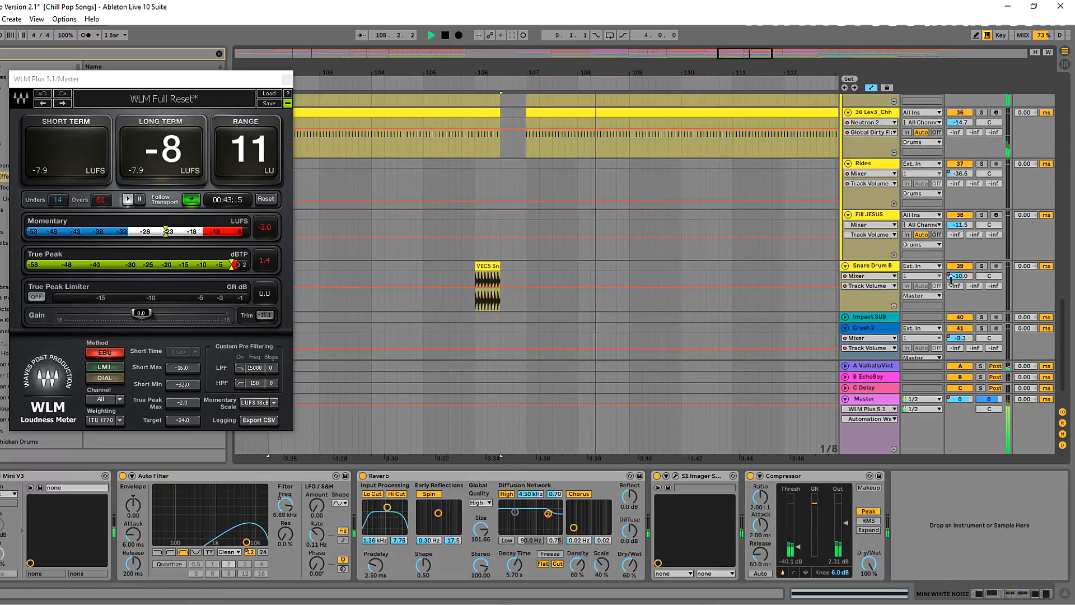
right_click(959, 275)
click(981, 326)
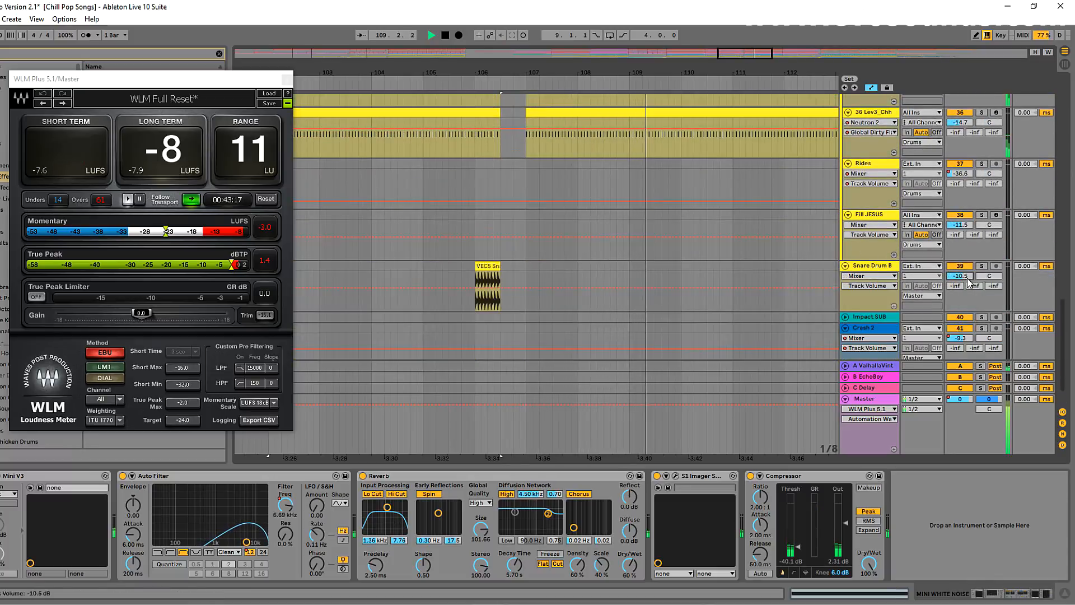
- Select the FL Keys 1 clip on the LEAD track at bar 107 while the mix plays and stop playback
scroll(620, 267, up, 6)
scroll(620, 263, up, 6)
click(620, 263)
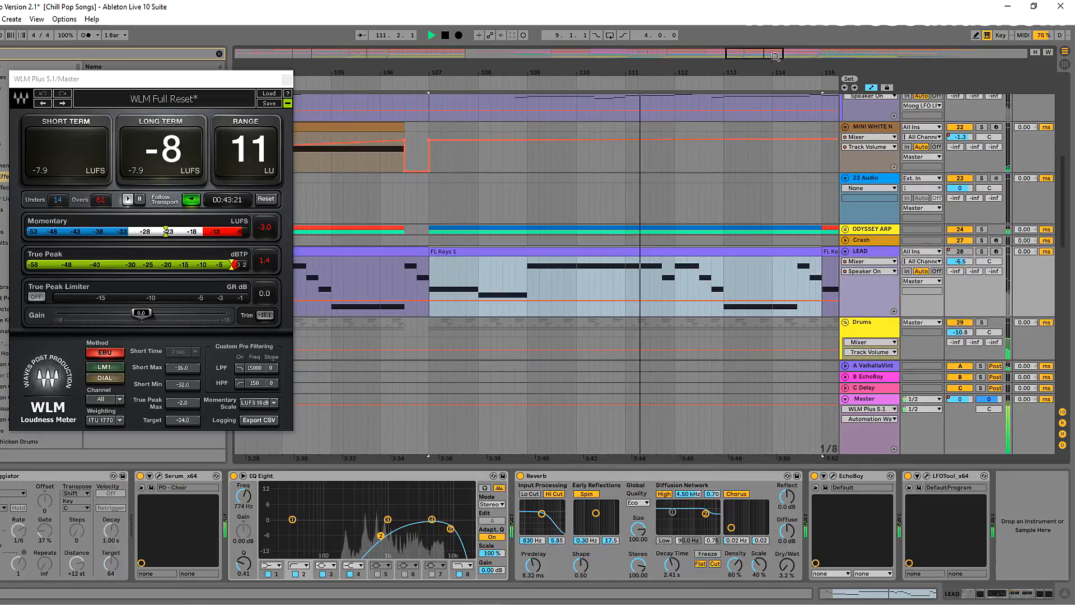
drag(775, 56, 784, 52)
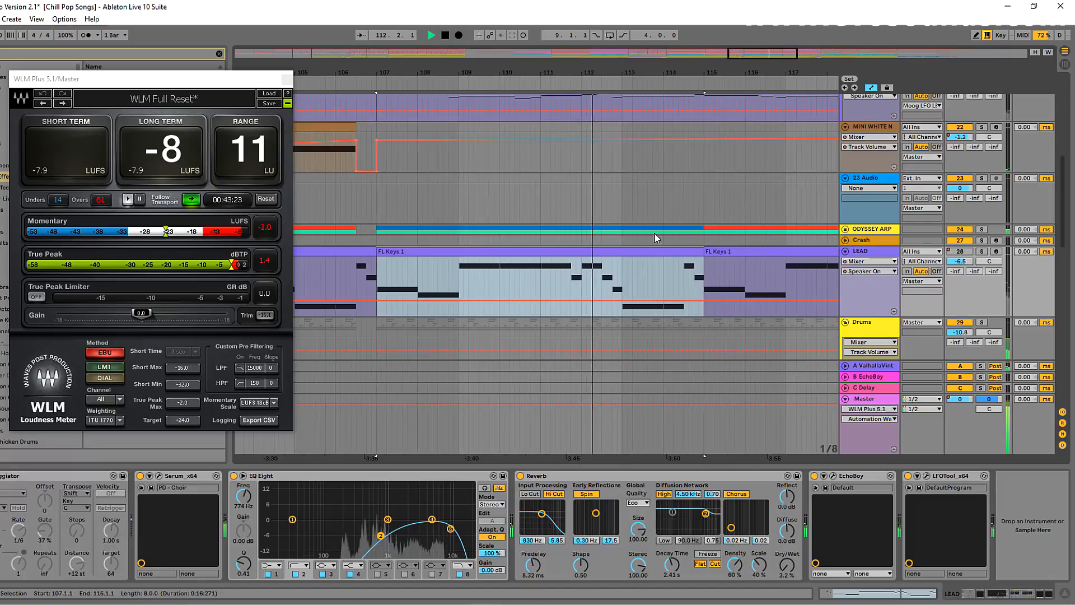
key(space)
- Fold the Drums group into a single track row
scroll(672, 258, down, 5)
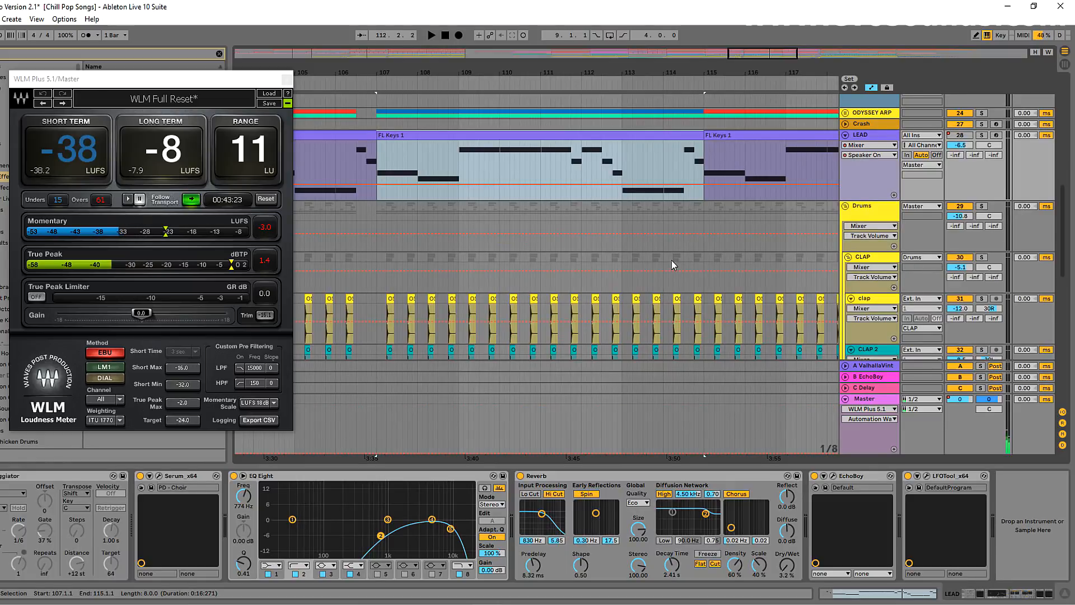
scroll(680, 251, down, 3)
scroll(790, 267, up, 3)
click(845, 206)
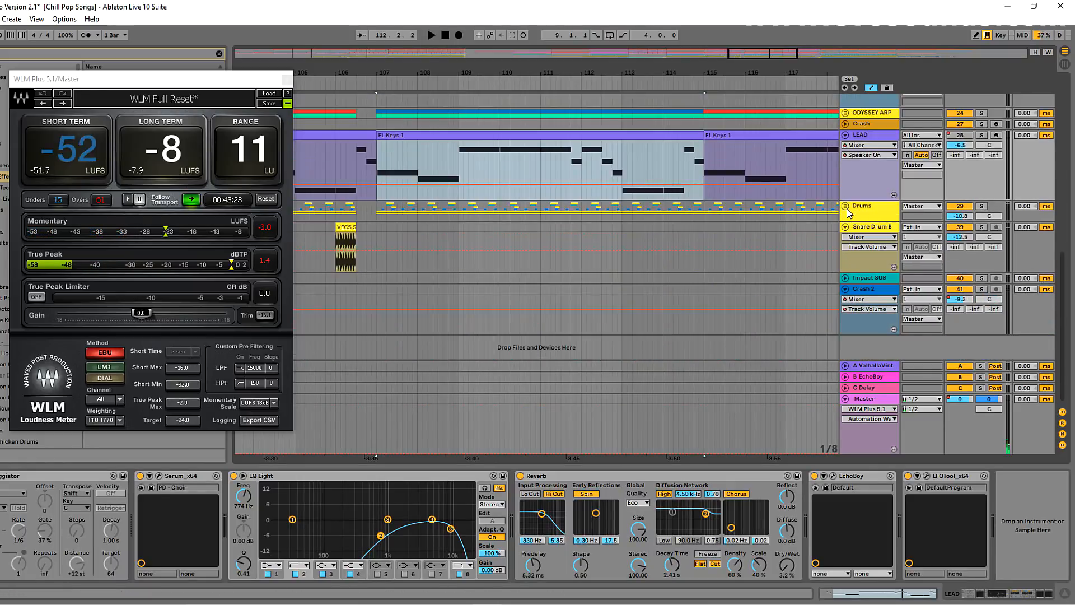
click(846, 207)
click(847, 207)
scroll(751, 384, up, 5)
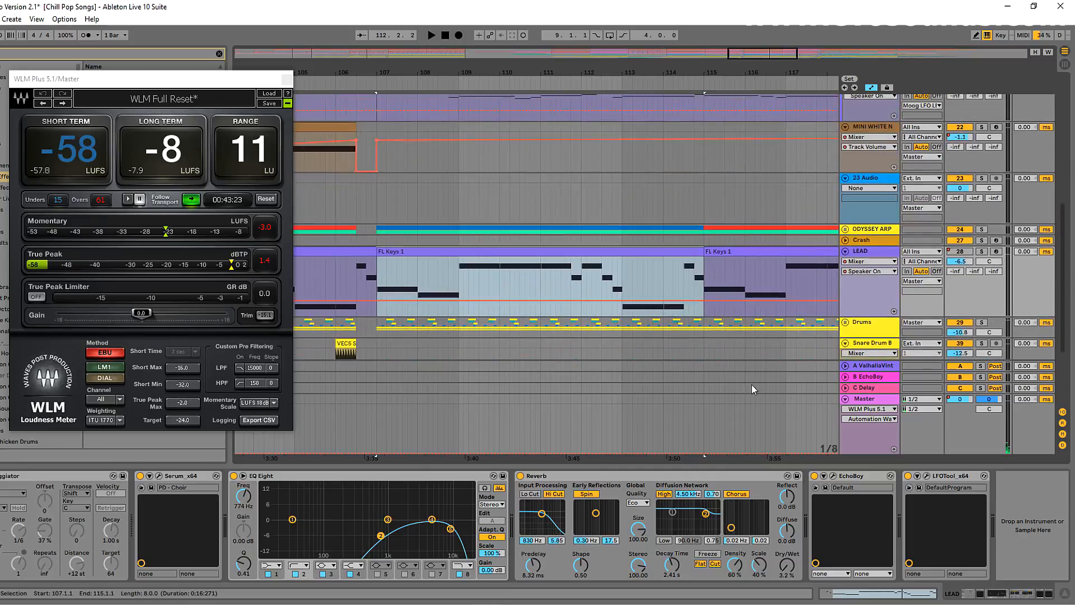
- Unfold the ODYSSEY ARP group, solo it and play the ARP Lead REC 3 clip from bar 107 to check the arp
click(845, 312)
scroll(847, 308, down, 3)
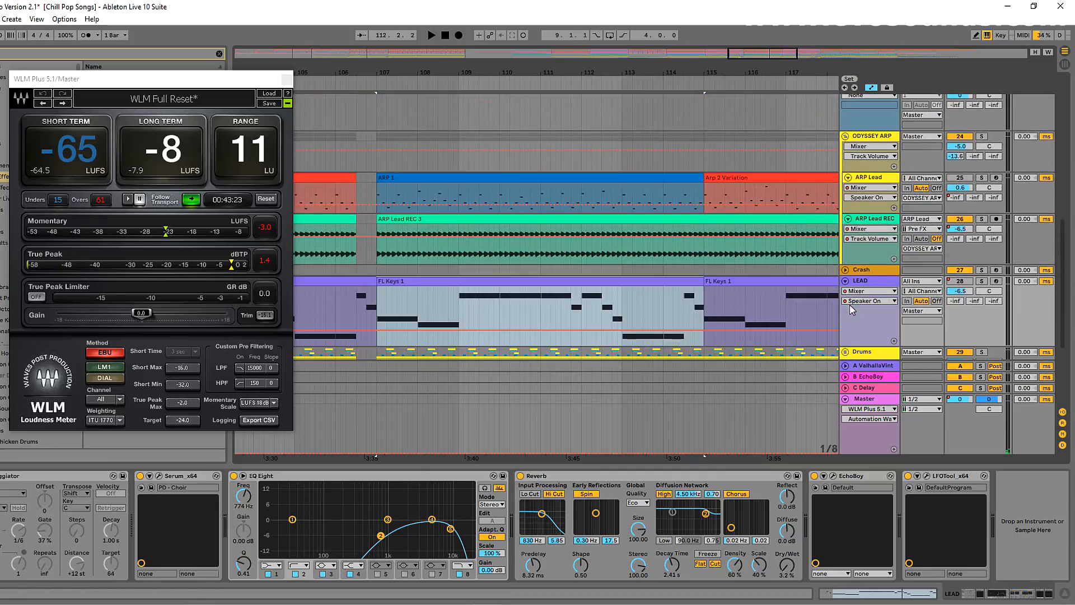
click(876, 138)
click(982, 137)
click(410, 219)
key(space)
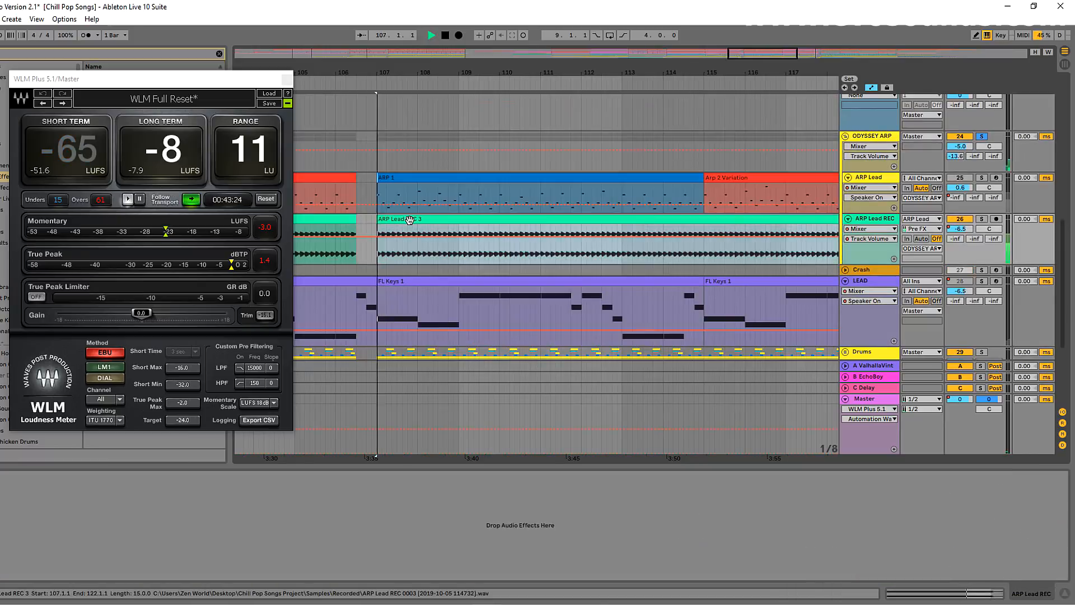
click(876, 138)
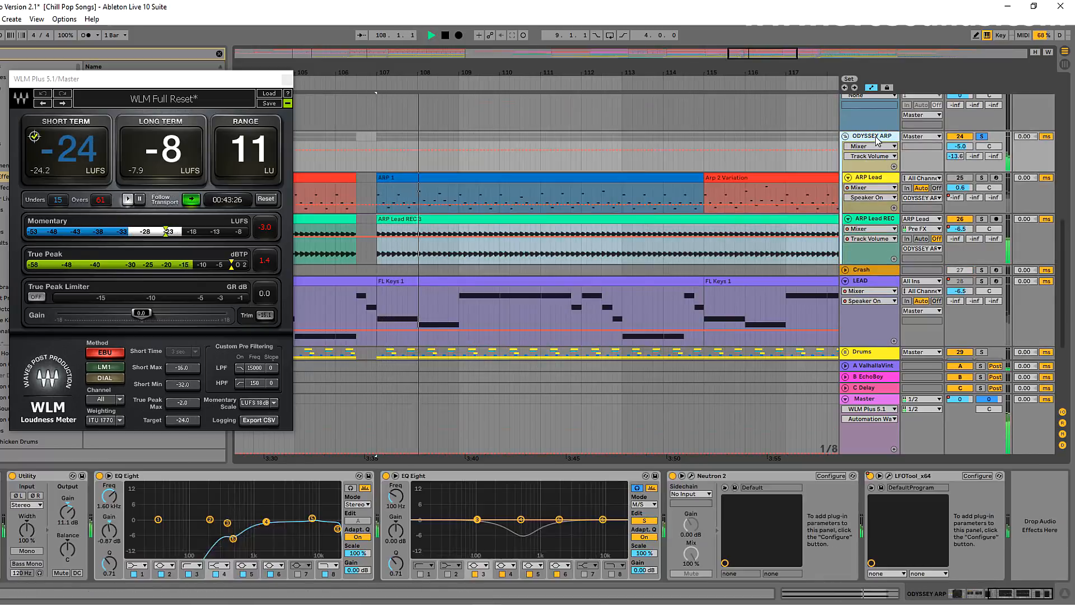
key(space)
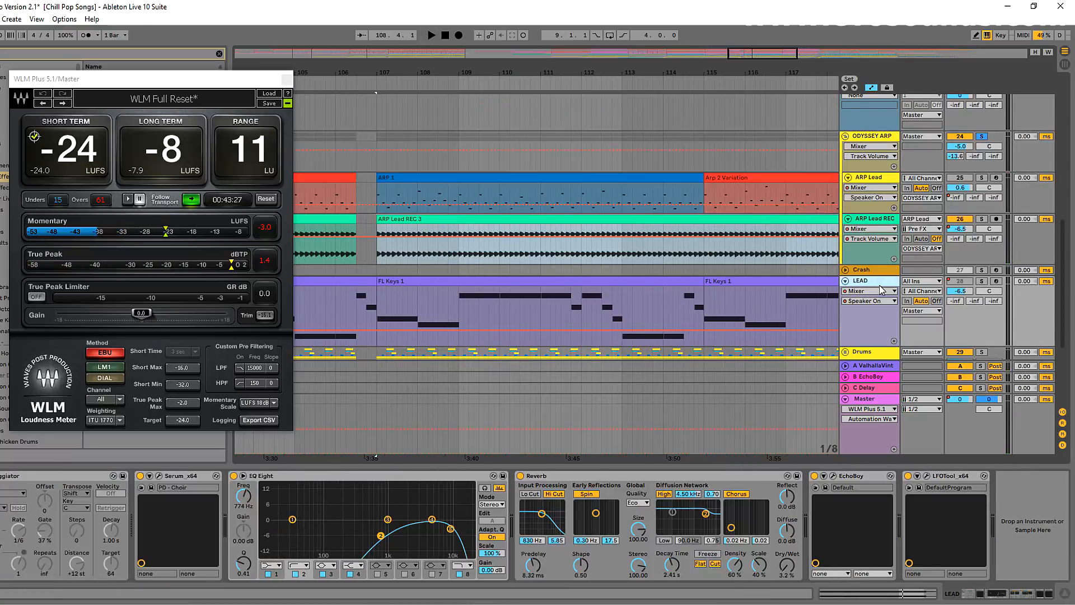
- Take the ODYSSEY ARP group out of solo and raise its volume to -1.6 dB
scroll(877, 215, up, 2)
click(981, 195)
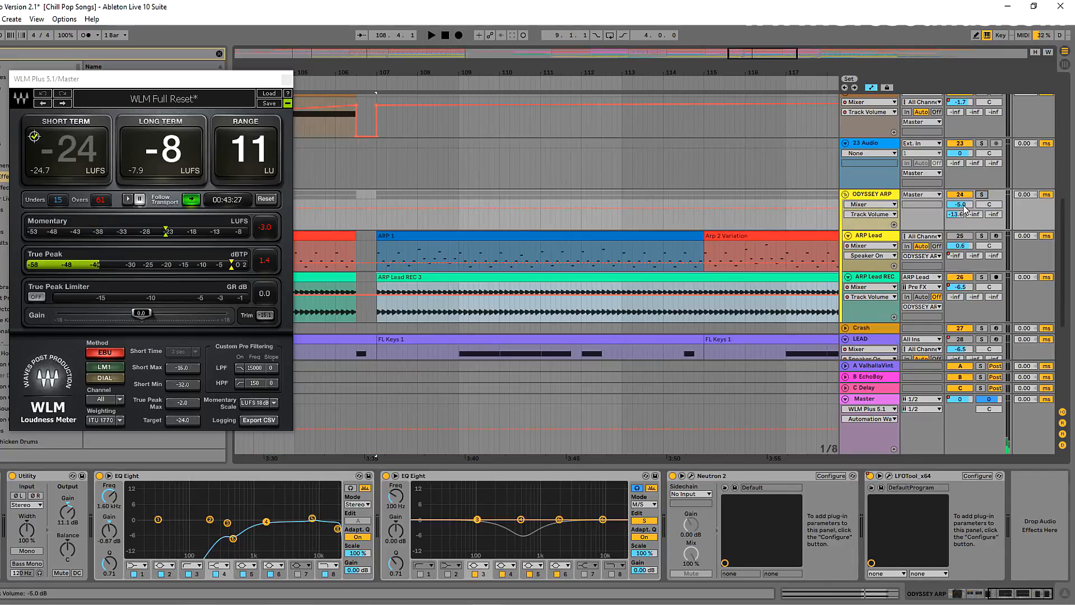
drag(960, 204, 959, 188)
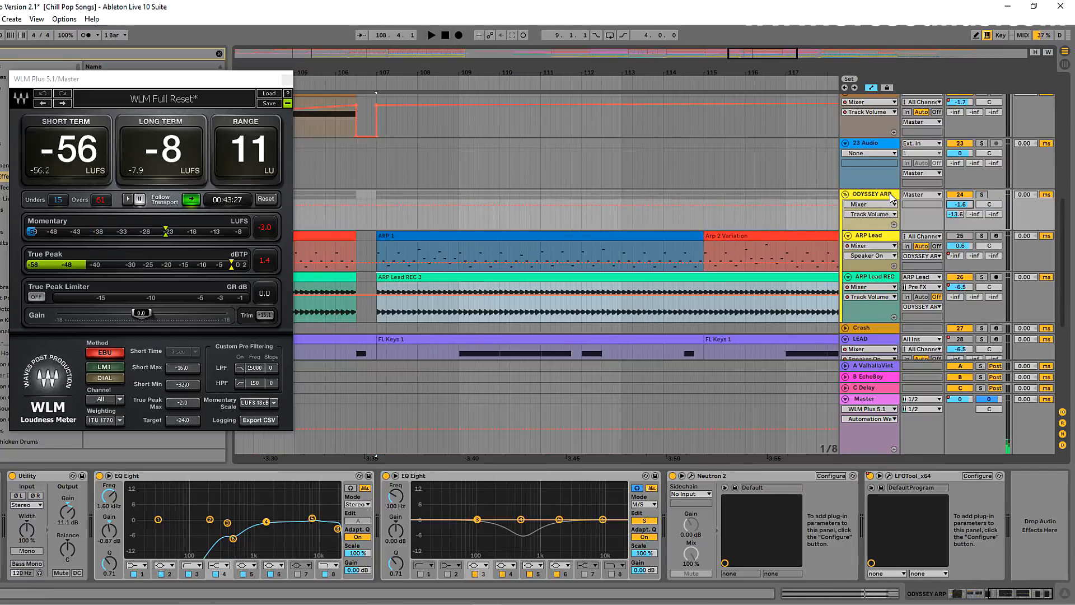
- Play the mix from bar 106.4 with ODYSSEY ARP switched off and on, and set the group's volume to -3.0 dB
click(405, 231)
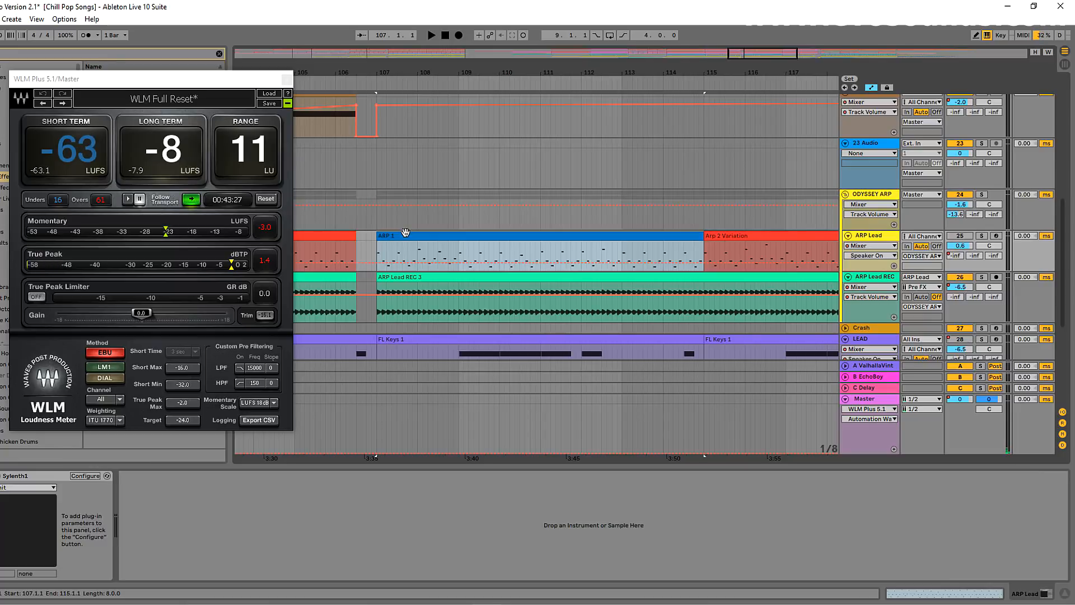
click(367, 212)
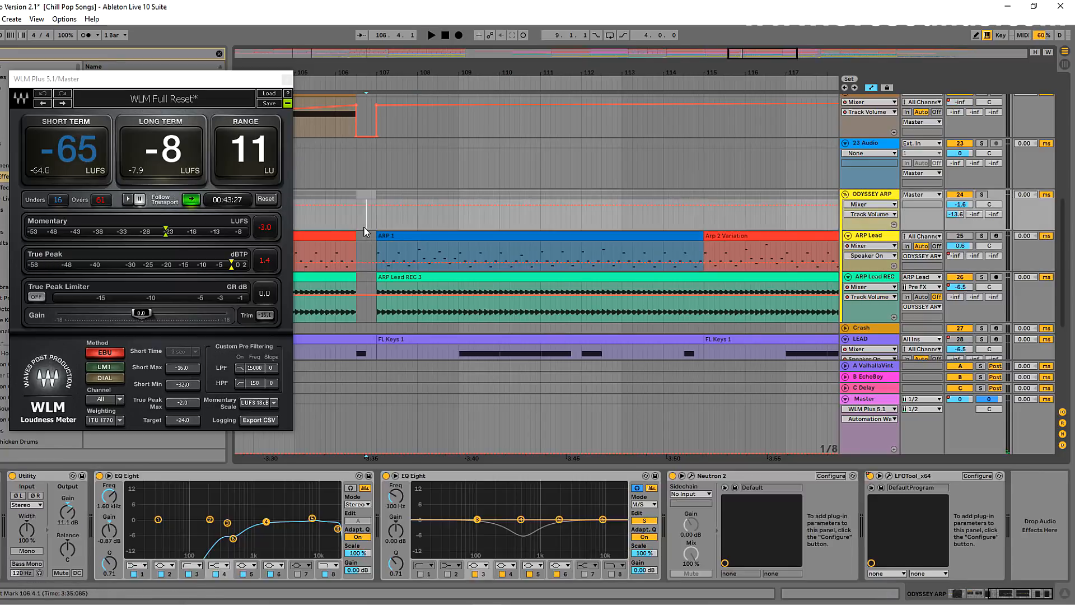
key(space)
drag(960, 204, 962, 196)
click(960, 195)
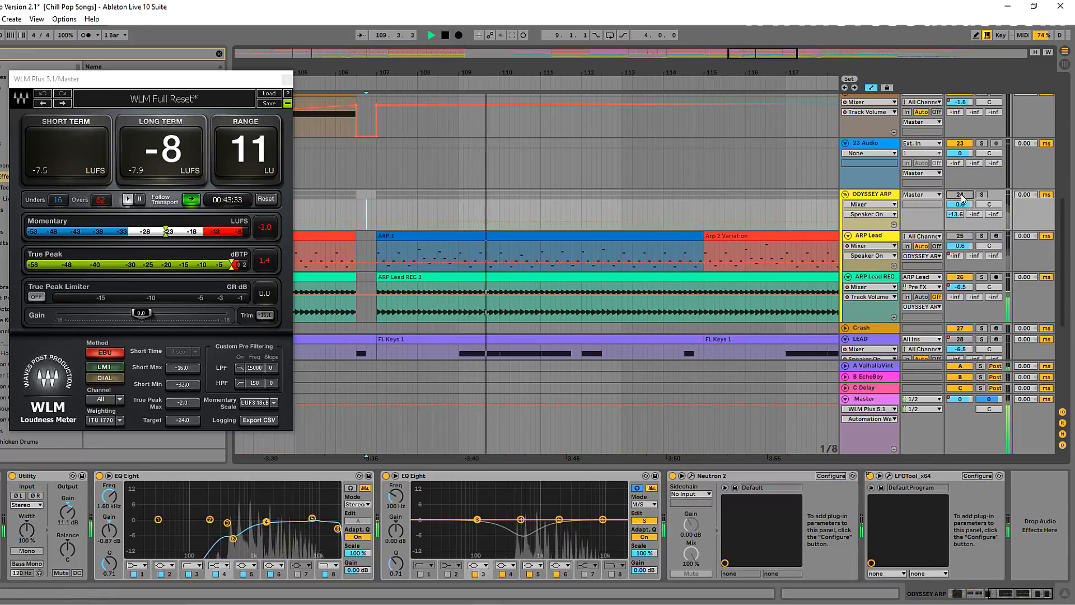
key(space)
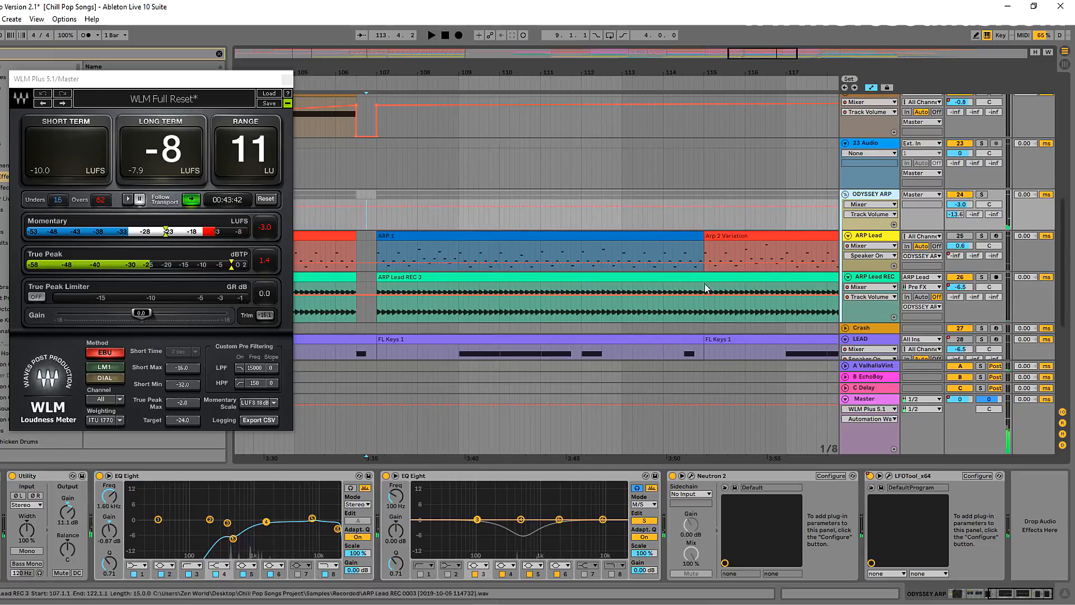
- Unfold the Drums group, try its volume at -18.0 dB while the drop plays, and set it to -10.3 dB
scroll(704, 283, down, 5)
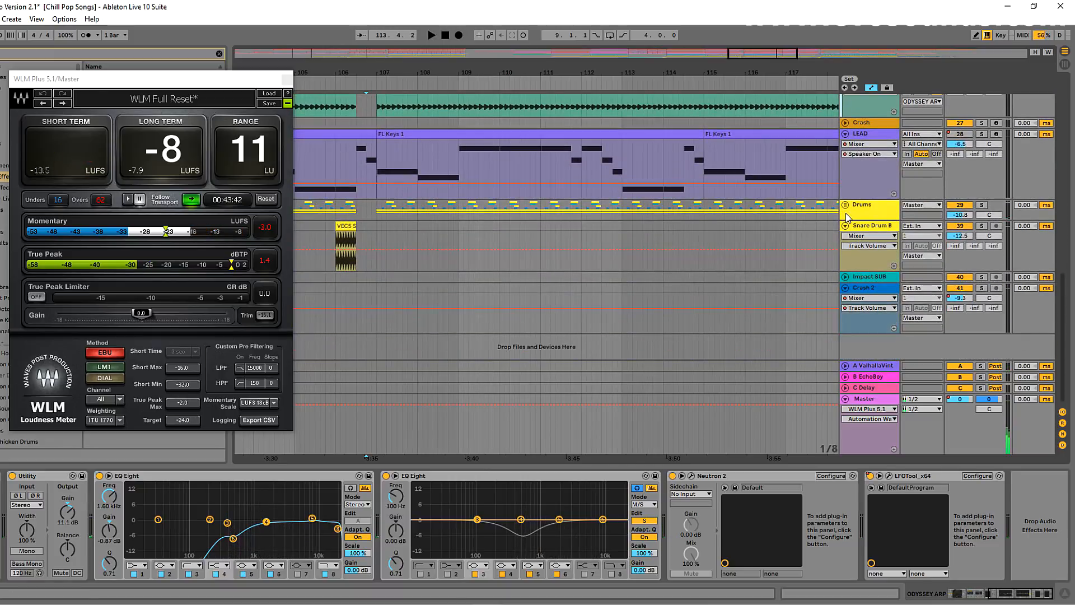
click(846, 204)
click(855, 206)
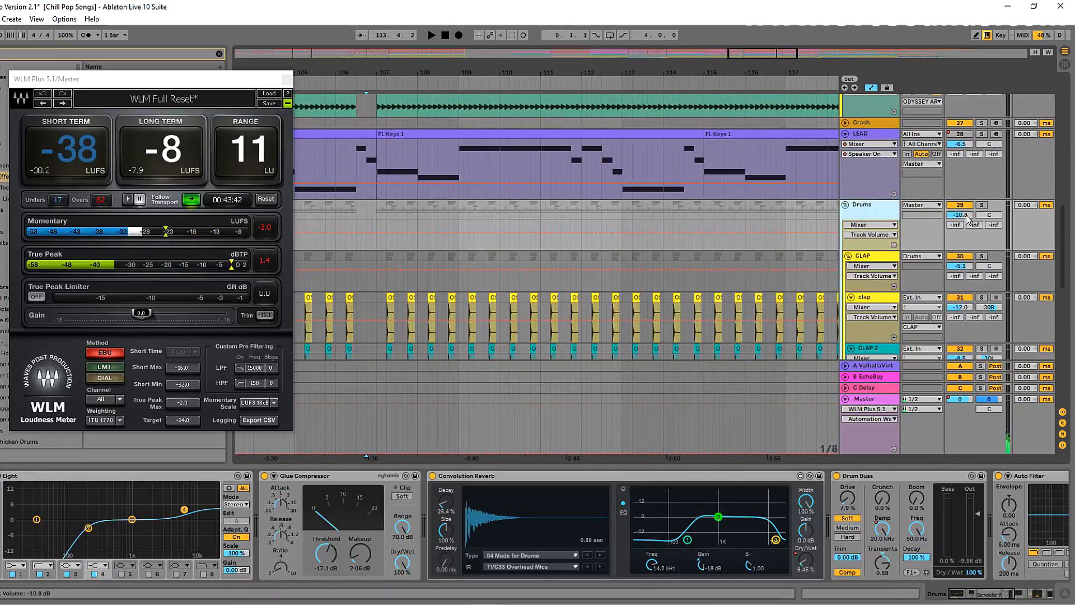
key(space)
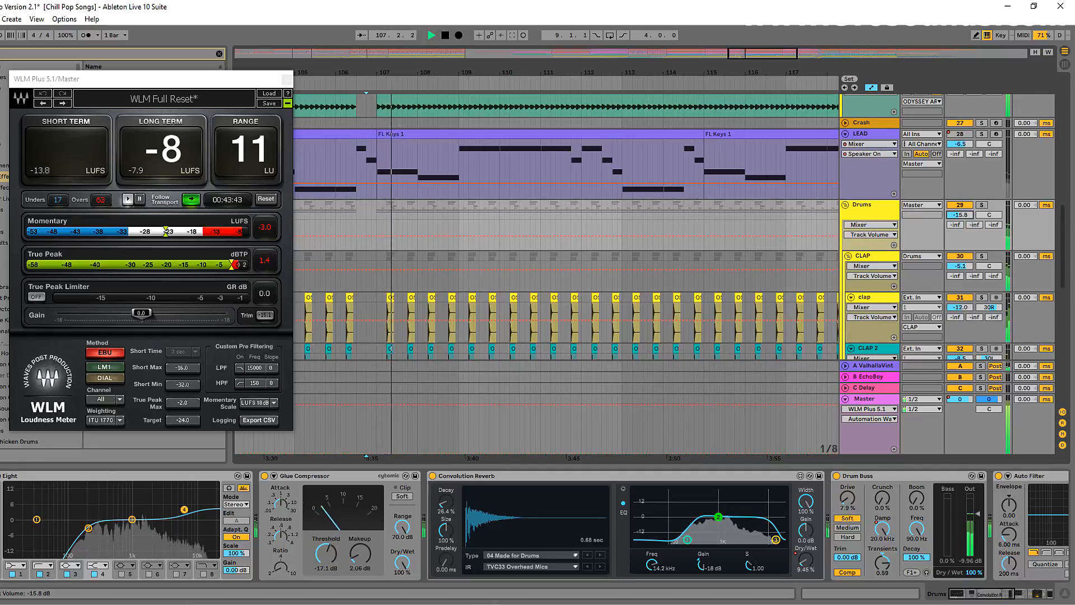
drag(960, 214, 969, 218)
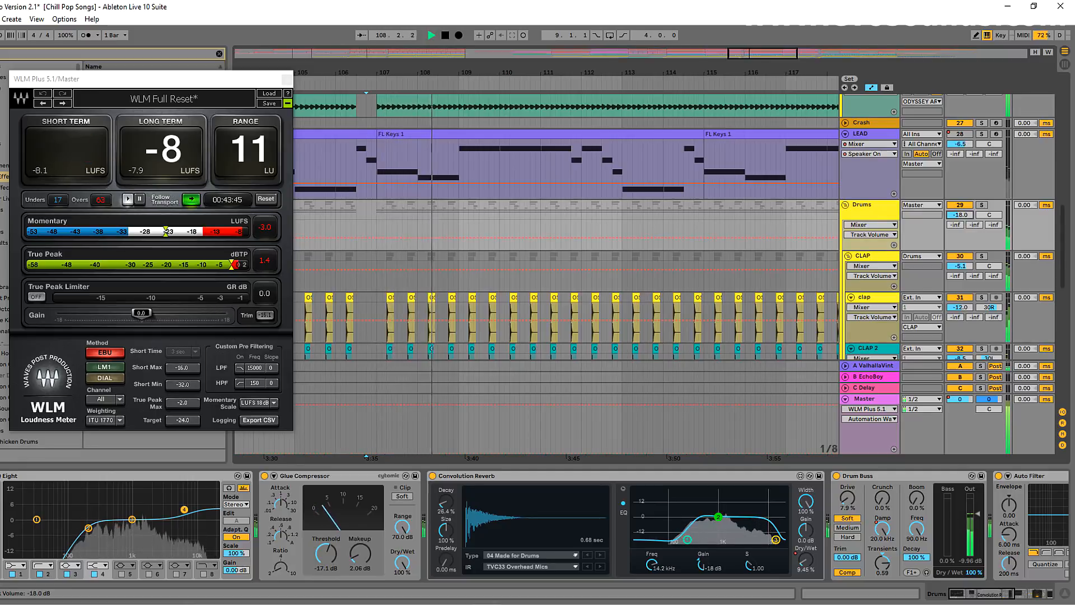
key(space)
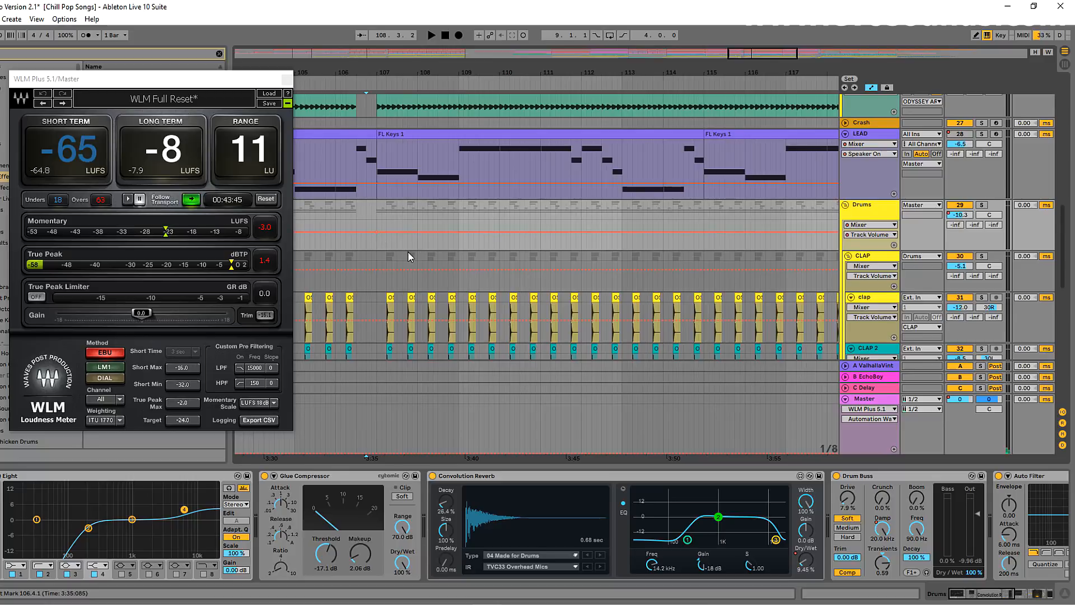
- Switch to the Session View mixer with the Master track selected and close the WLM Plus meter window
scroll(390, 277, up, 10)
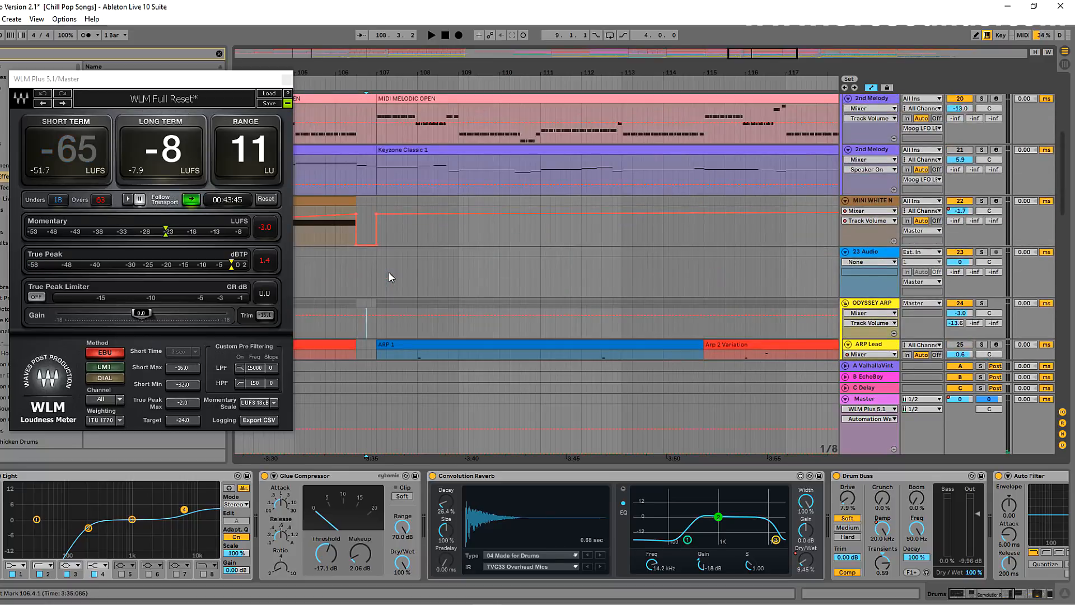
scroll(389, 275, up, 8)
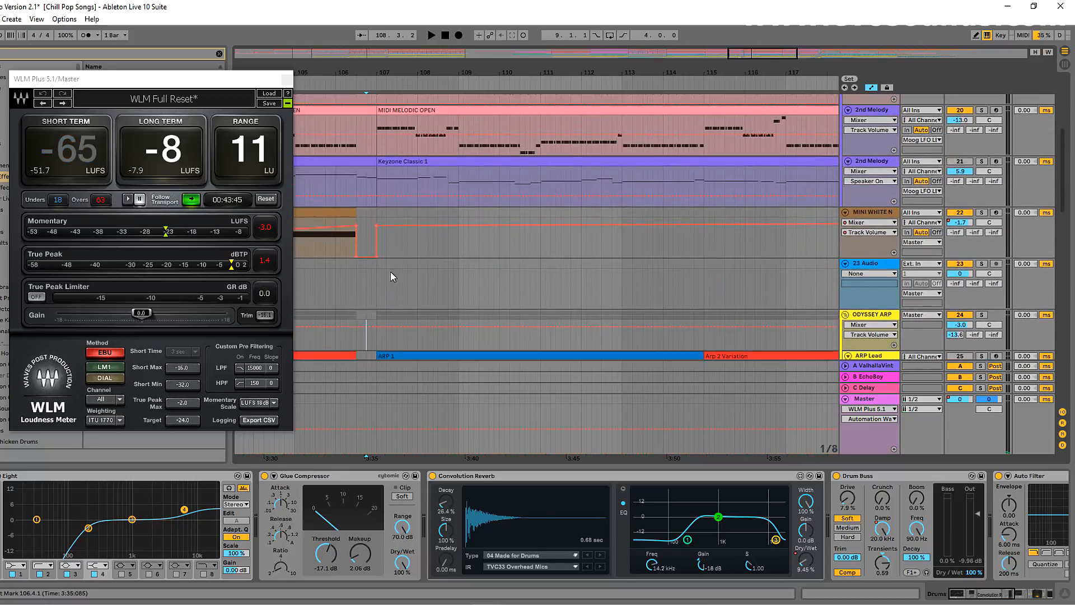
click(502, 309)
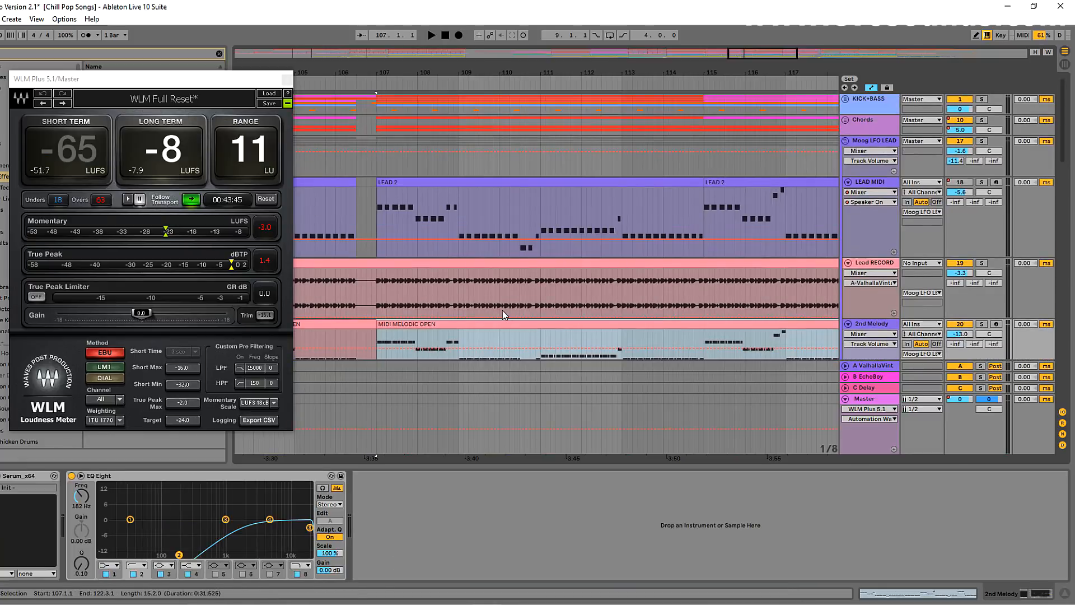
key(Tab)
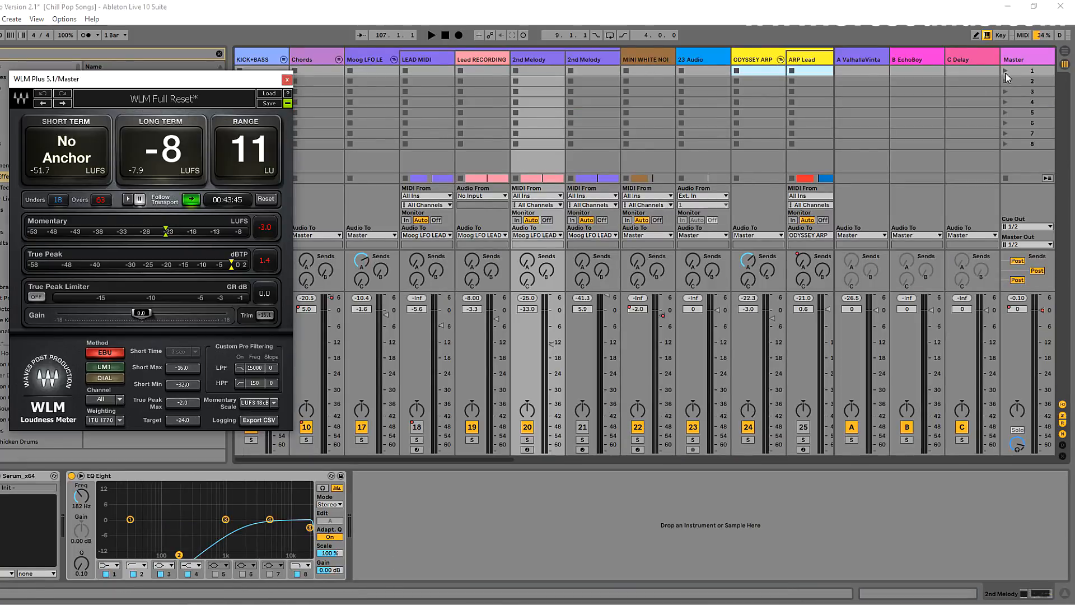
click(1018, 60)
click(285, 79)
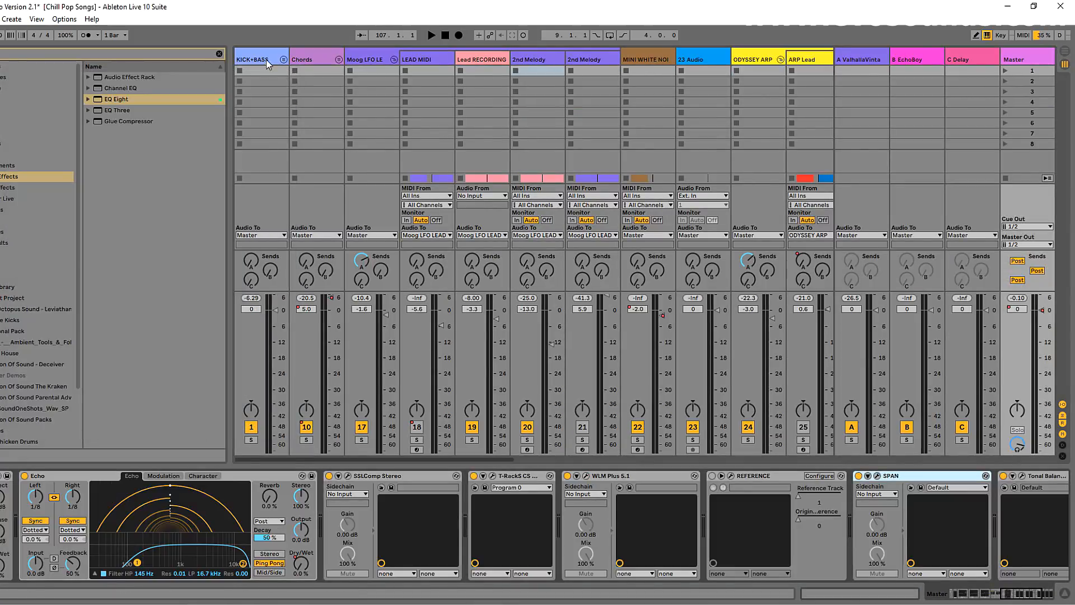
- Unfold the KICK+BASS group in the mixer and select its Sub track
click(280, 72)
key(Tab)
key(Tab)
click(284, 59)
click(373, 72)
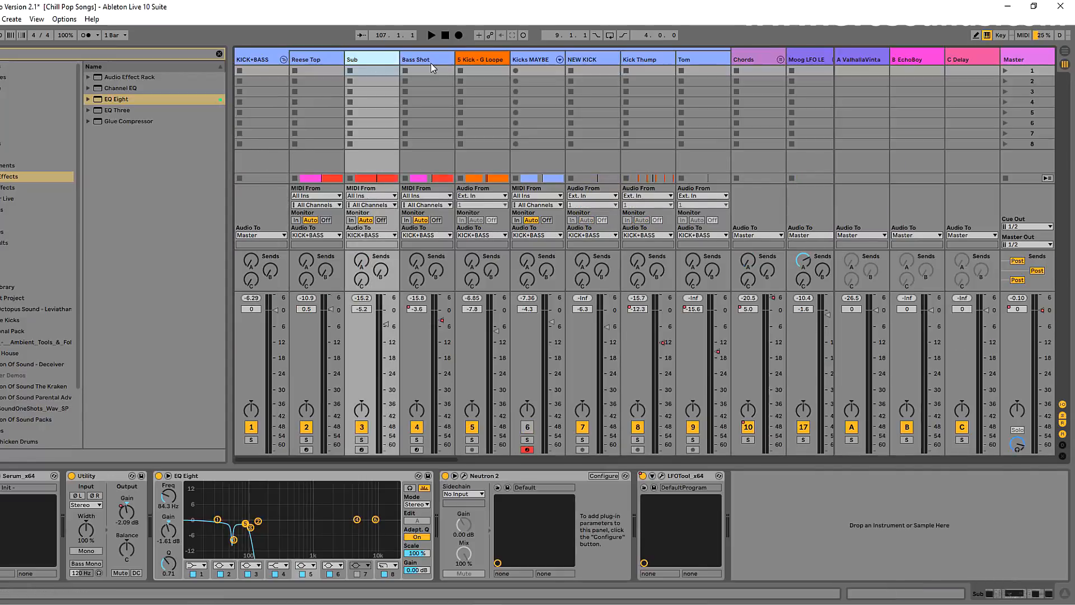
- Set the S-Kick loop track to -6.0 dB, with KICK+BASS soloed and the Reese Top, Sub and Bass Shot faders pulled down
click(418, 62)
click(487, 60)
drag(499, 335, 500, 332)
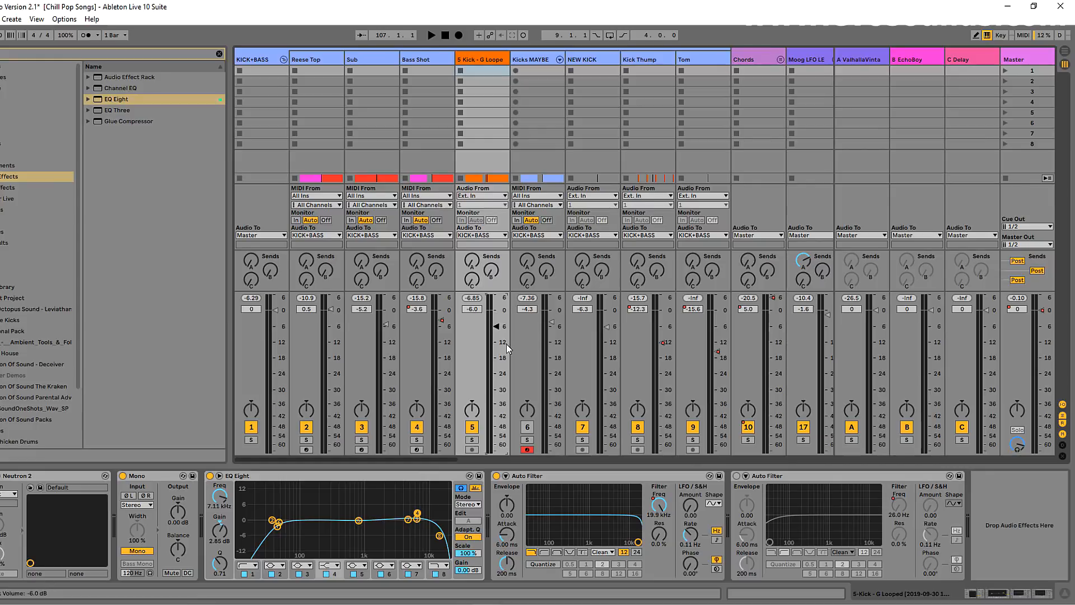
drag(506, 344, 506, 297)
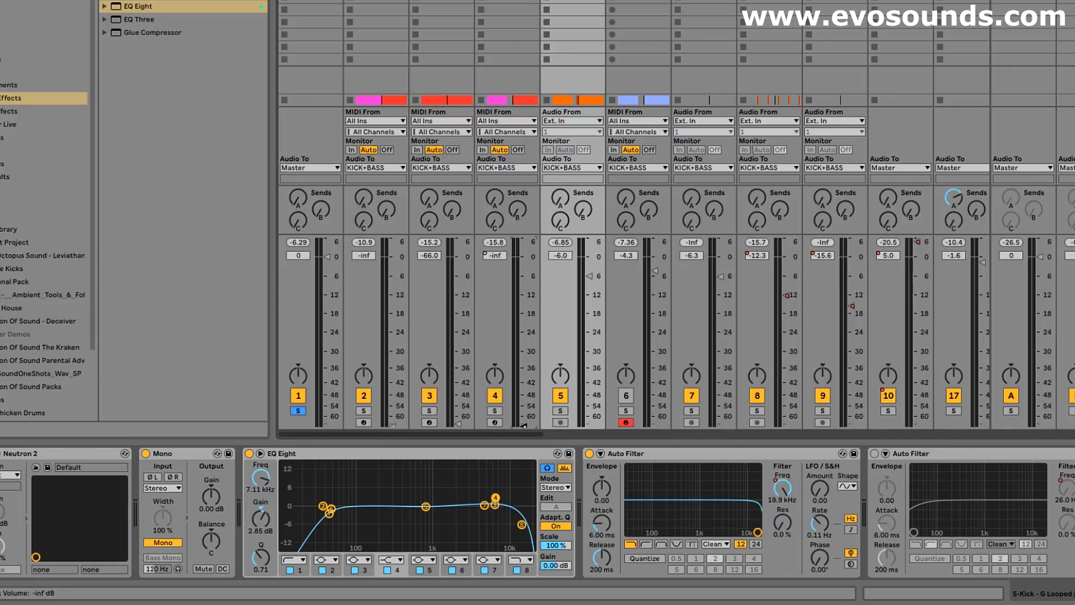
- Play the soloed group and bring the Sub up to -3.0 dB and the Reese Top up to -2.6 dB
key(space)
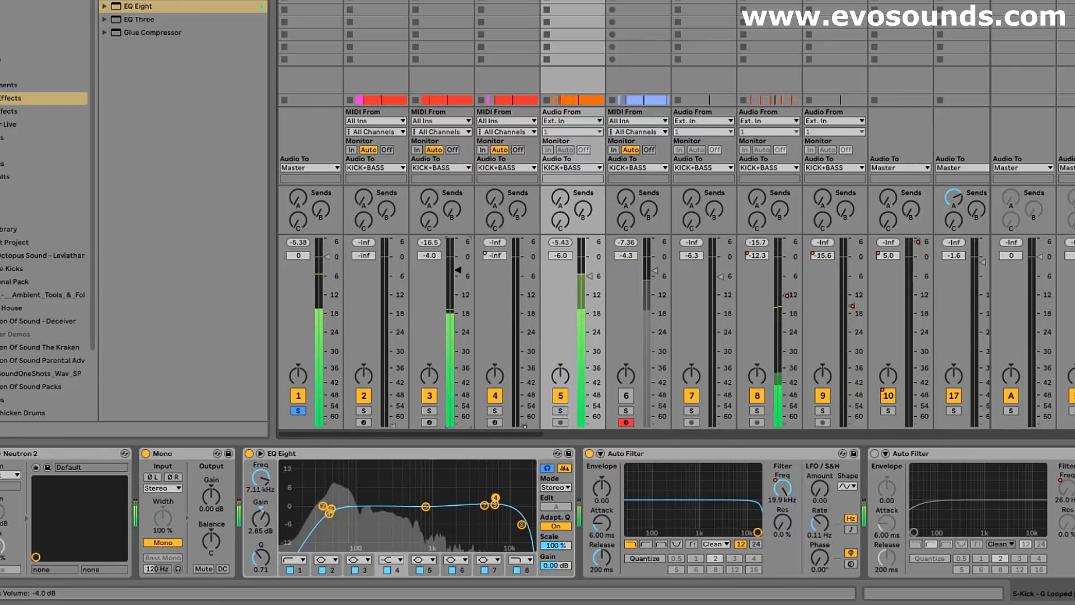
drag(458, 267, 457, 259)
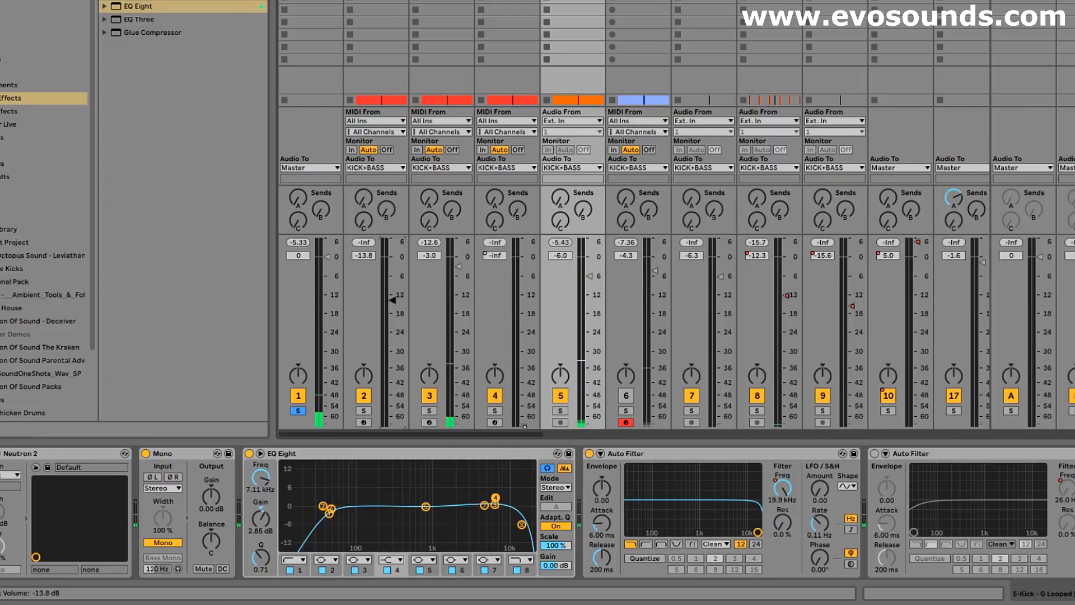
key(space)
drag(393, 287, 392, 264)
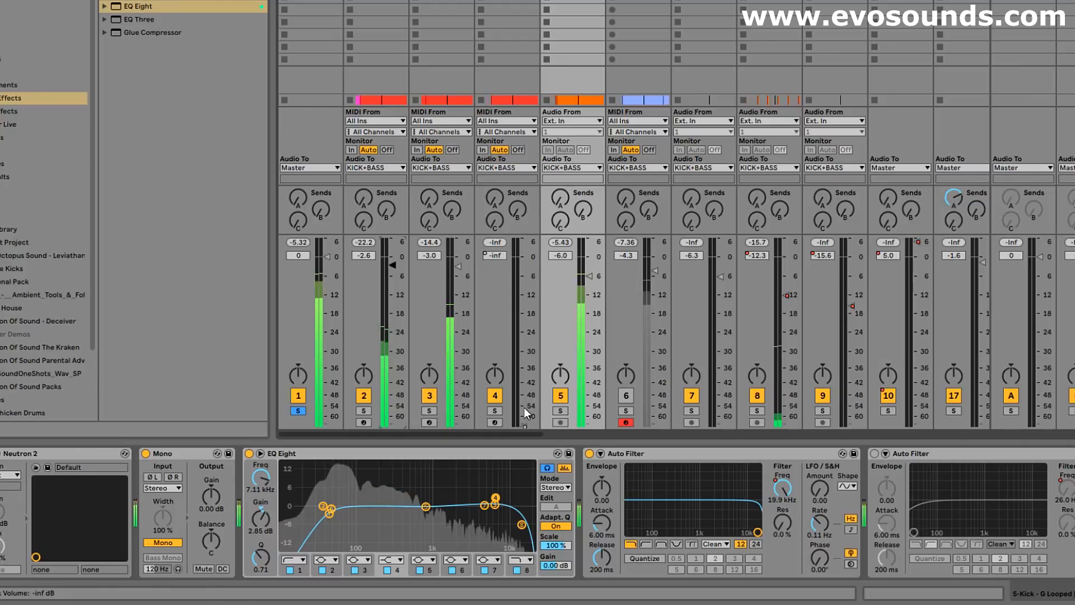
- Bring the Bass Shot up to -3.7 dB and raise the Reese Top to 0.7 dB against the kick during playback
drag(524, 391, 523, 301)
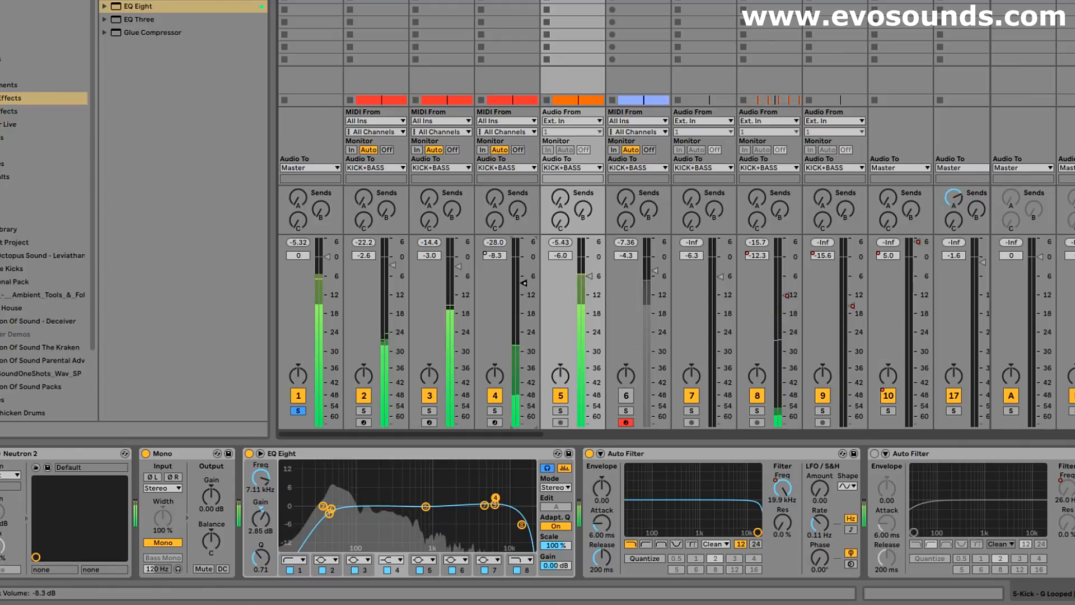
drag(524, 279, 523, 278)
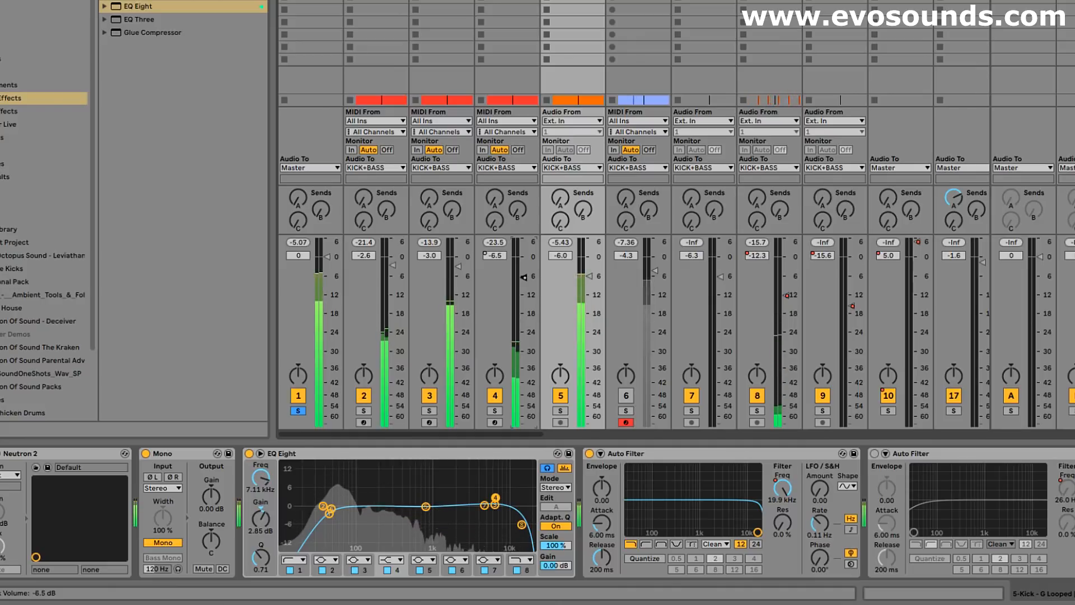
drag(390, 269, 390, 258)
drag(524, 278, 524, 269)
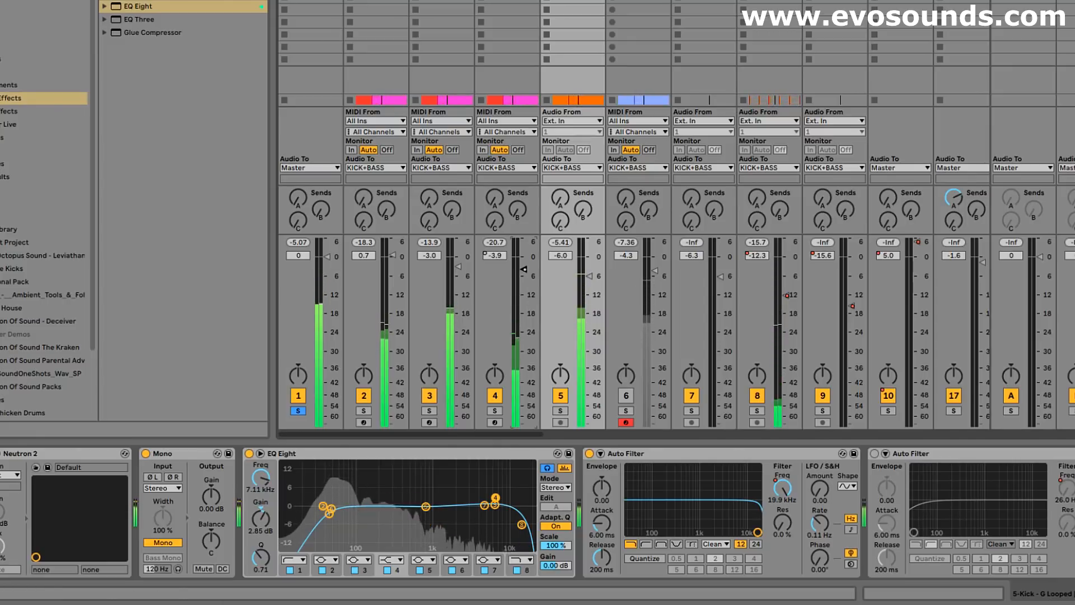
drag(523, 270, 523, 268)
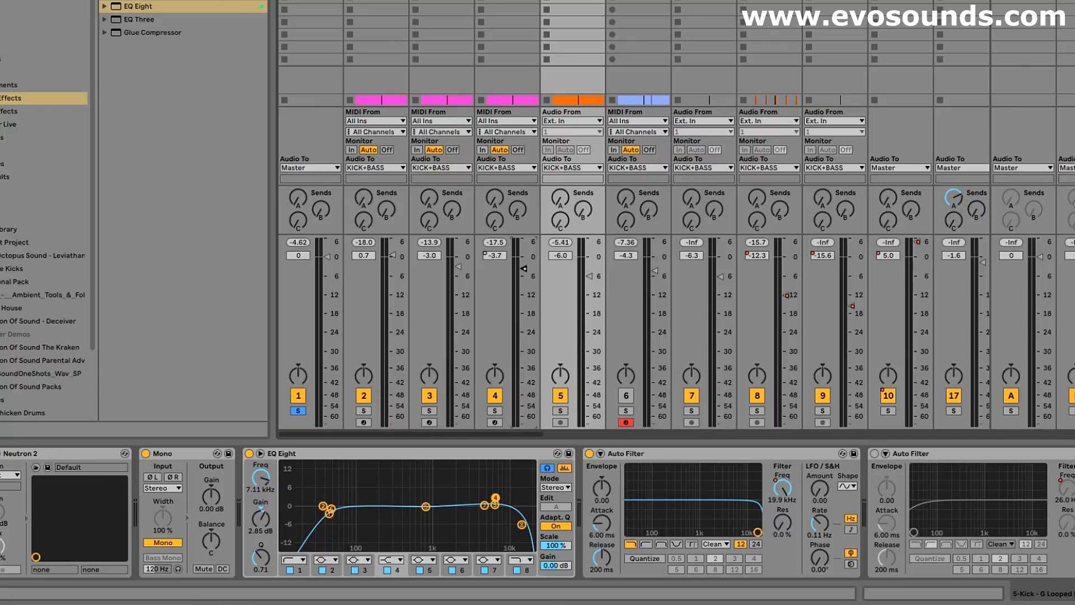
- Open the SPAN analyzer on the master and place its window clear of the KICK+BASS group's mixer faders
click(897, 428)
click(1042, 456)
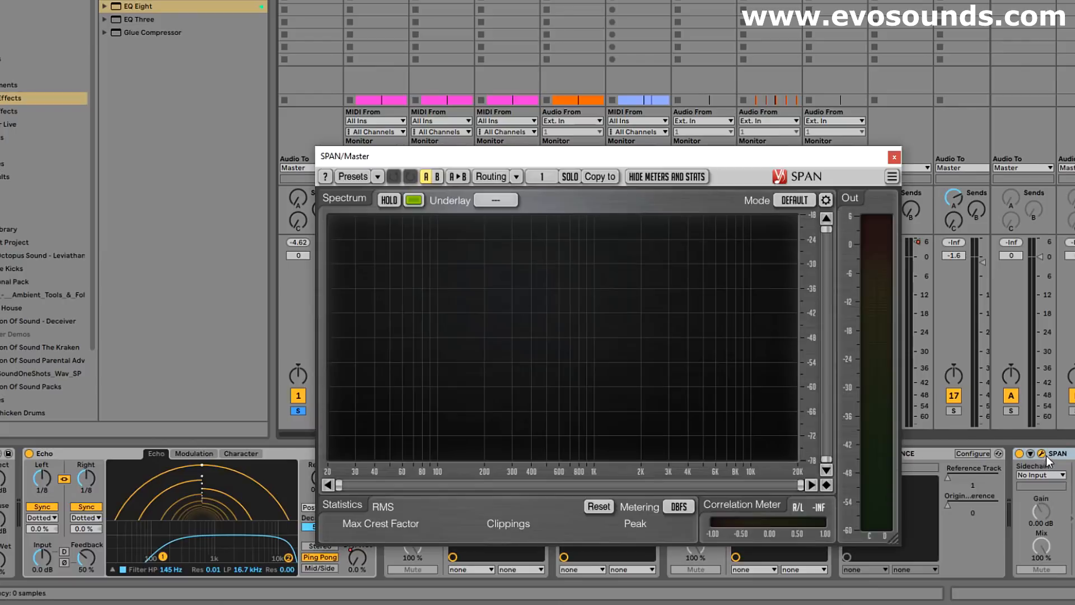
drag(566, 159, 1014, 193)
key(Tab)
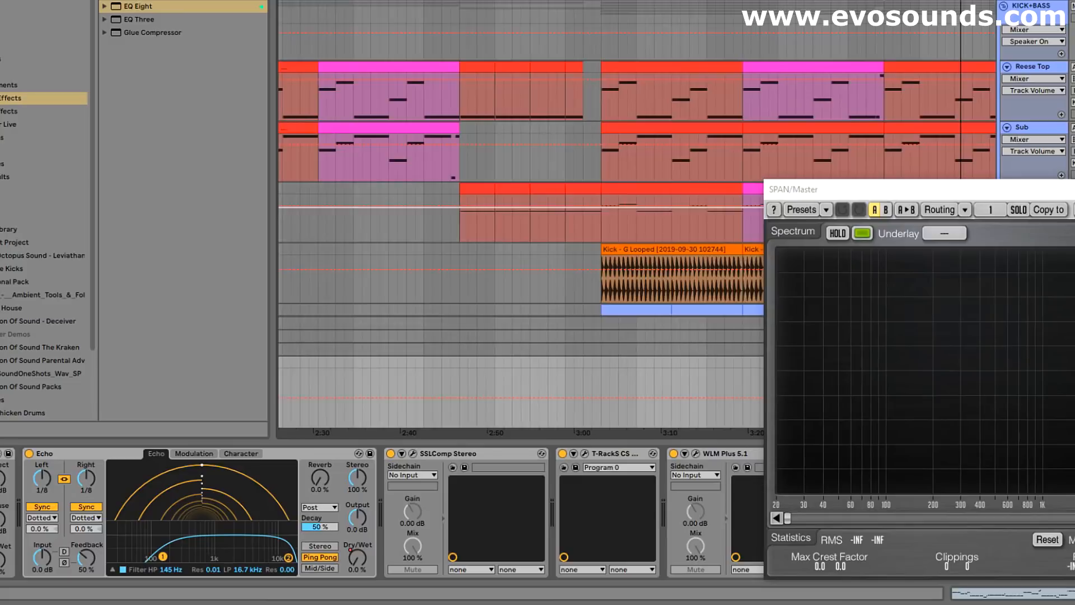
key(Tab)
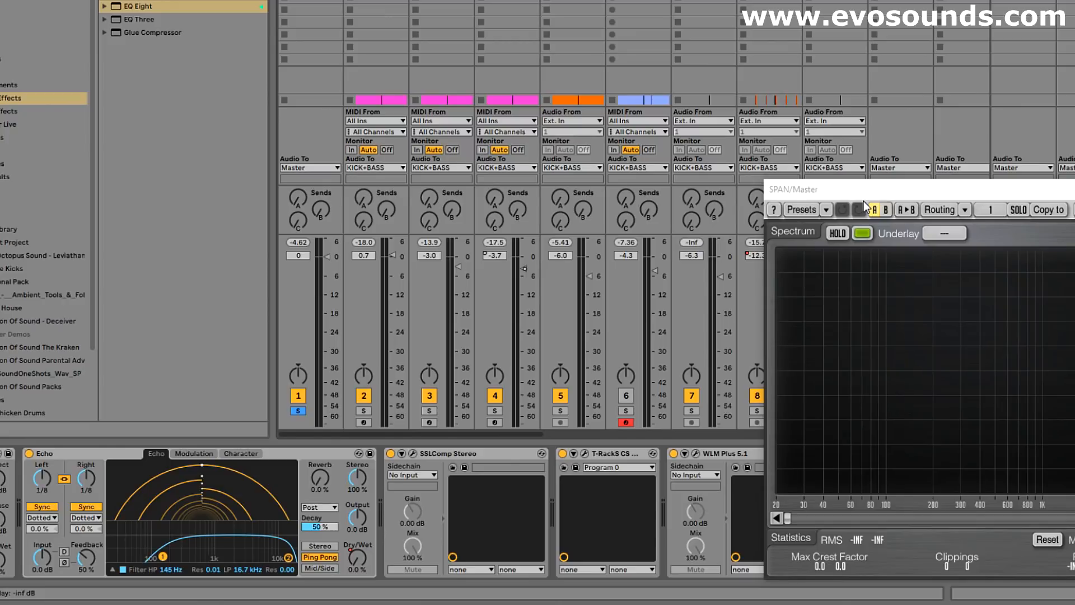
drag(866, 197, 668, 30)
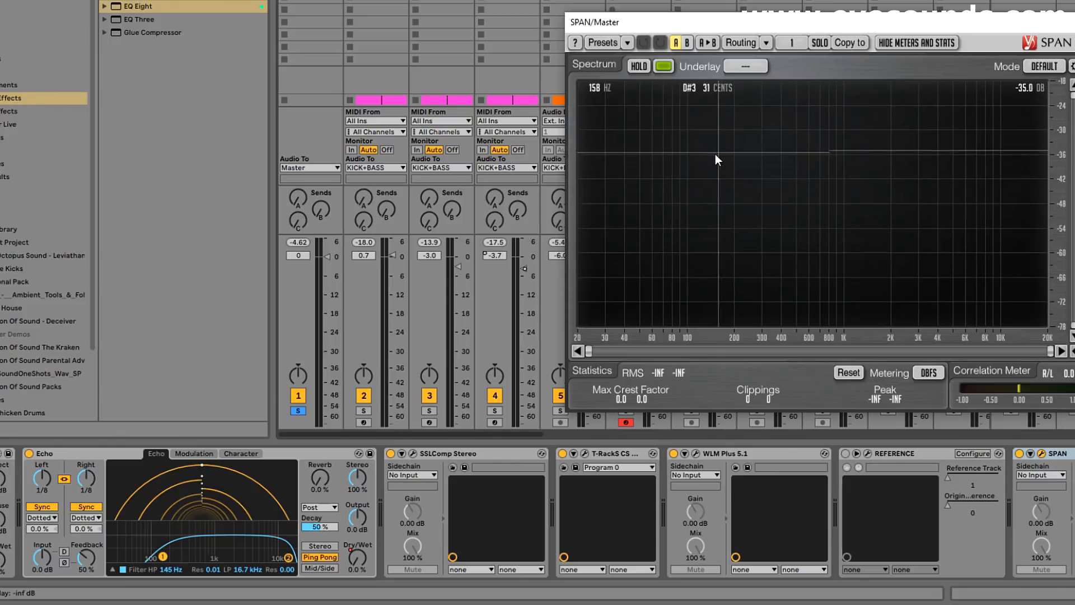
- Pull the Sub down to -inf, play the soloed KICK+BASS group and lower the Reese Top to -4.8 dB
drag(452, 232, 452, 292)
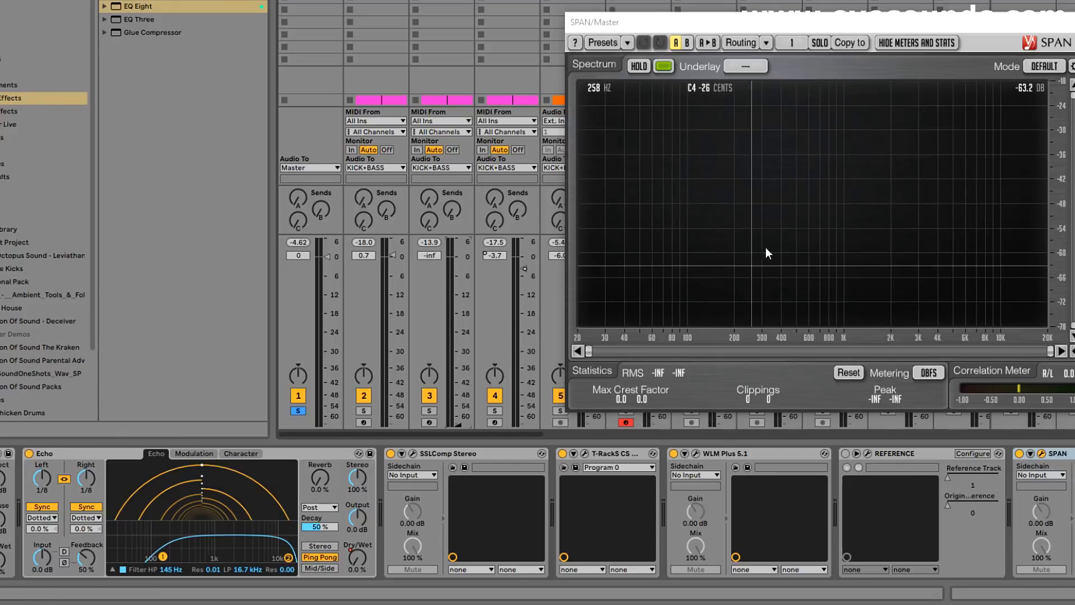
key(space)
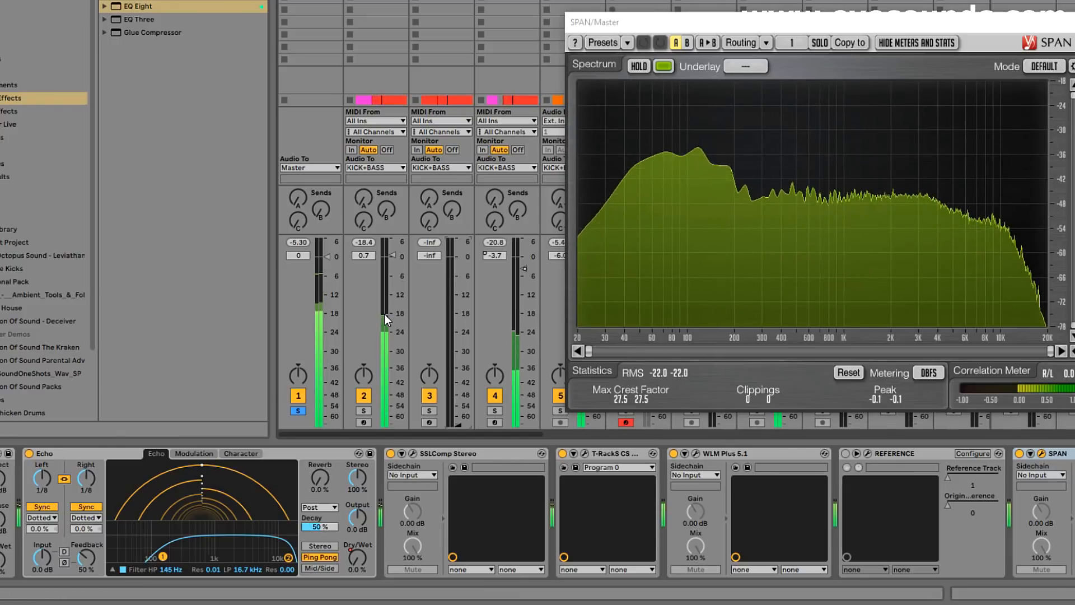
drag(384, 317, 385, 330)
drag(391, 265, 392, 272)
- Push the Sub up to 5.8 dB for comparison, pull it back to -7.0 dB and lower the Bass Shot to -6.7 dB
drag(456, 367, 456, 239)
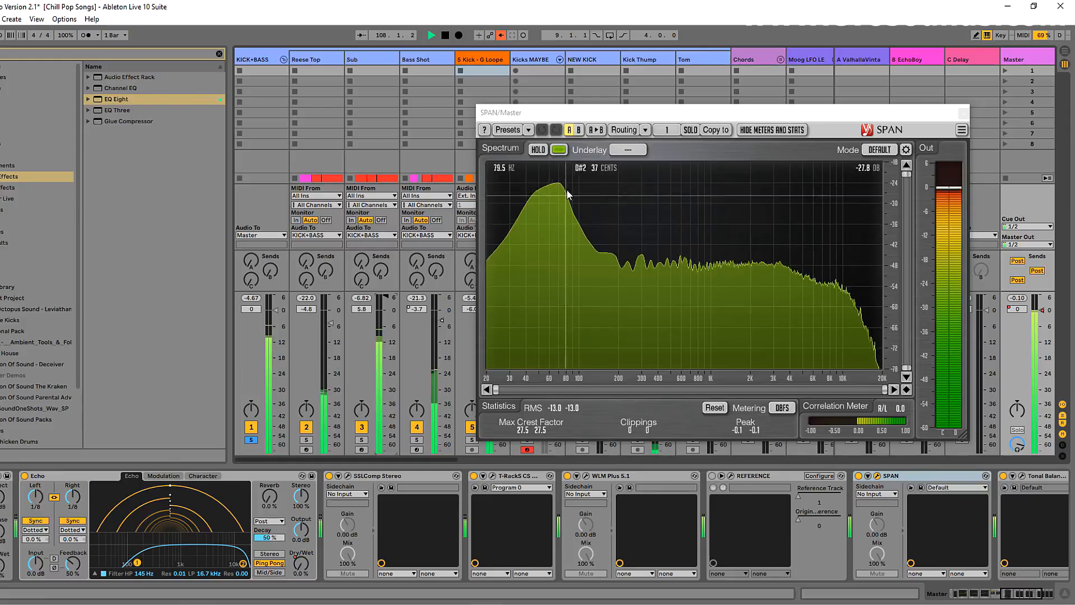
key(space)
drag(386, 296, 386, 312)
key(space)
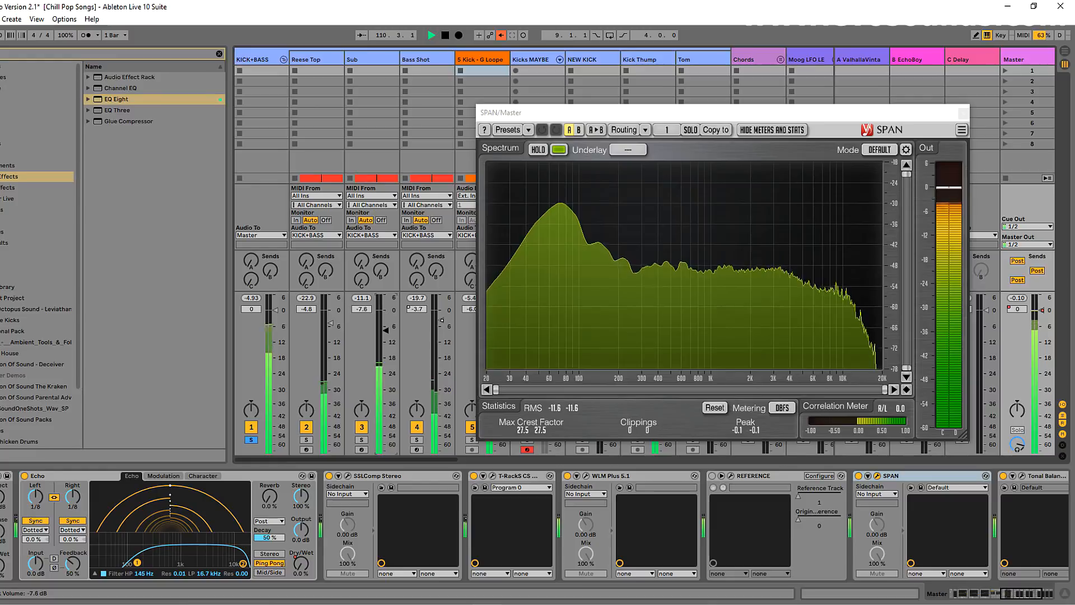
mouse_move(566, 210)
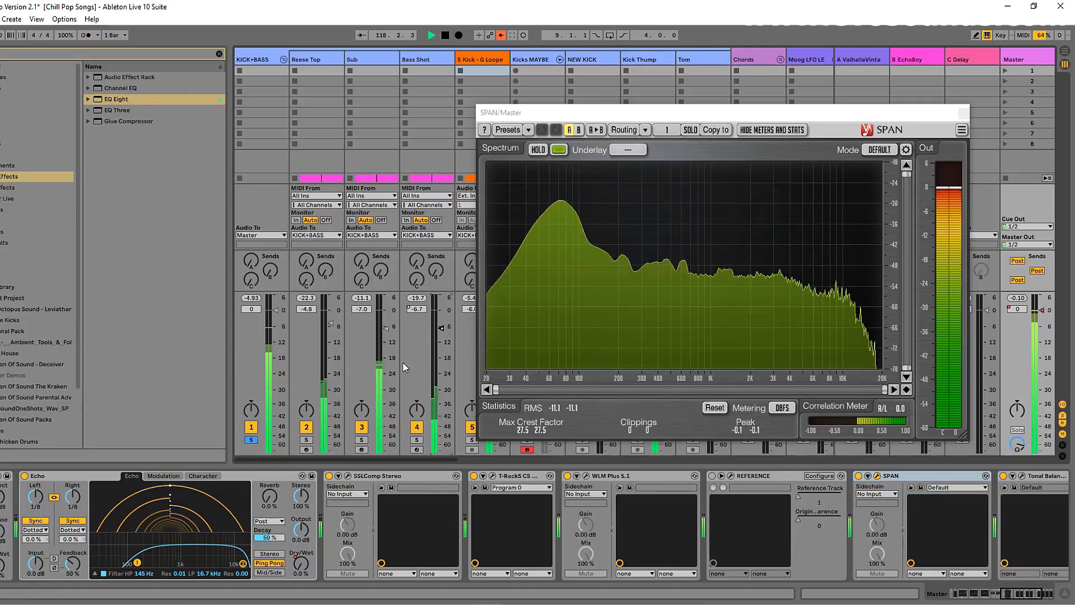
- Unsolo the KICK+BASS group, check the full mix's spectrum in SPAN and close the analyzer
click(249, 440)
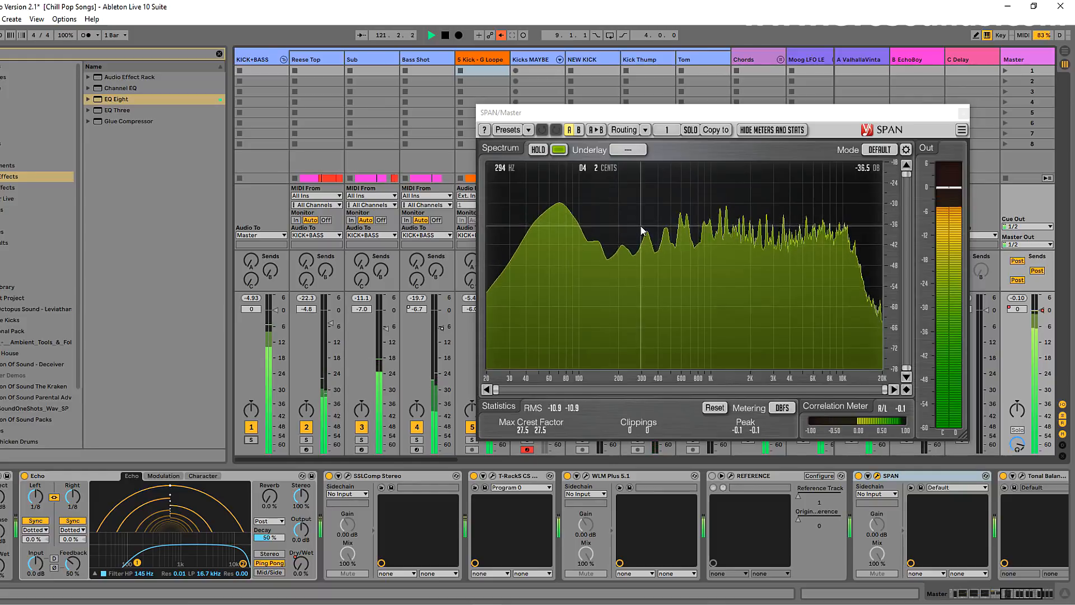
drag(838, 112, 435, 112)
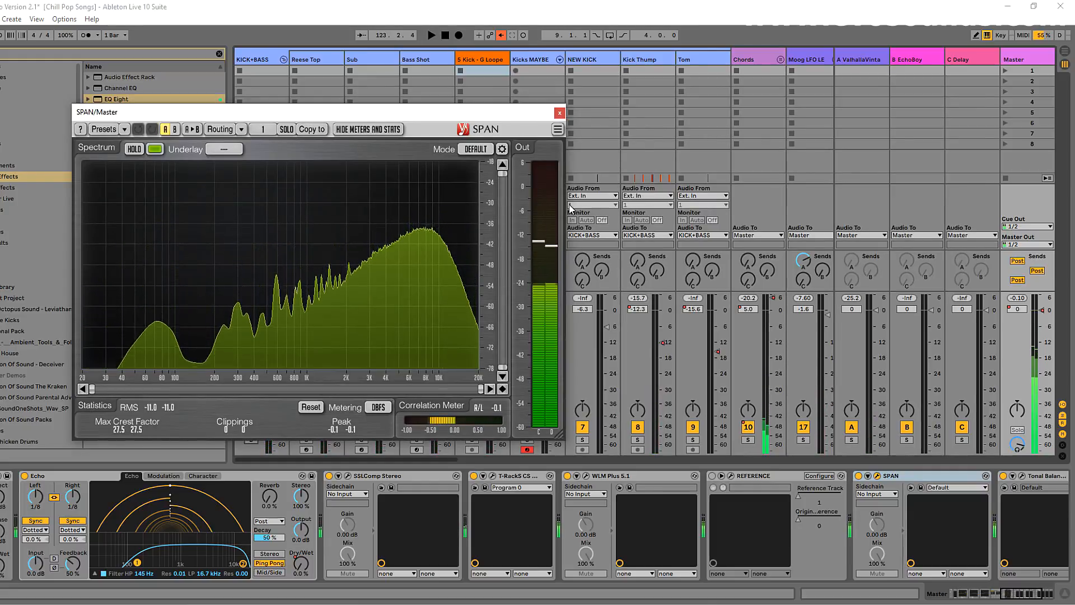
click(559, 113)
- Reopen SPAN, check the soloed hats in the Drums group, and unsolo them to play the full mix from the start point
drag(435, 461, 764, 466)
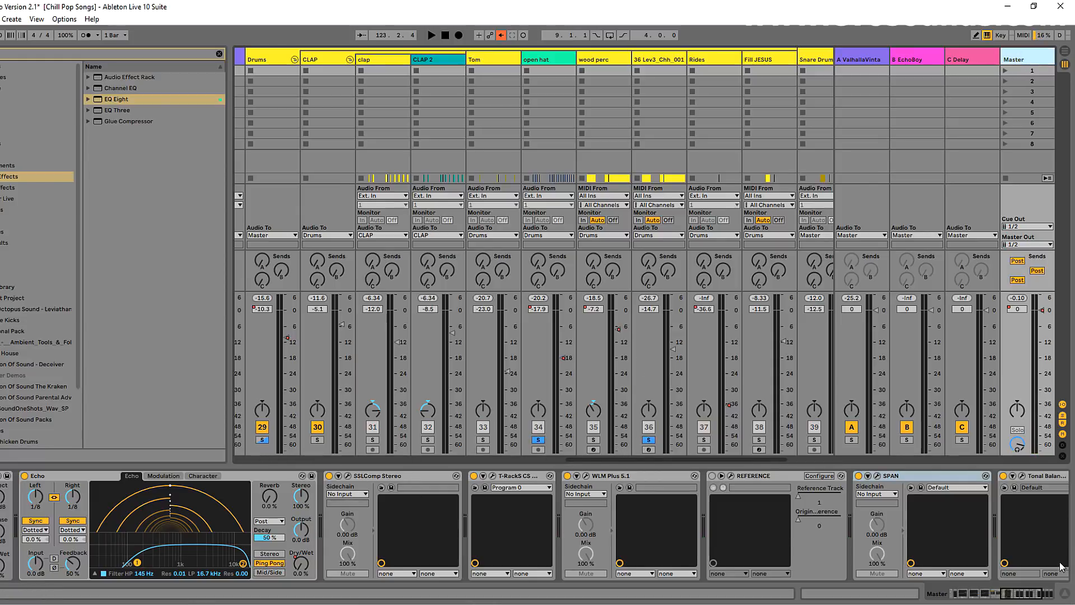
click(877, 475)
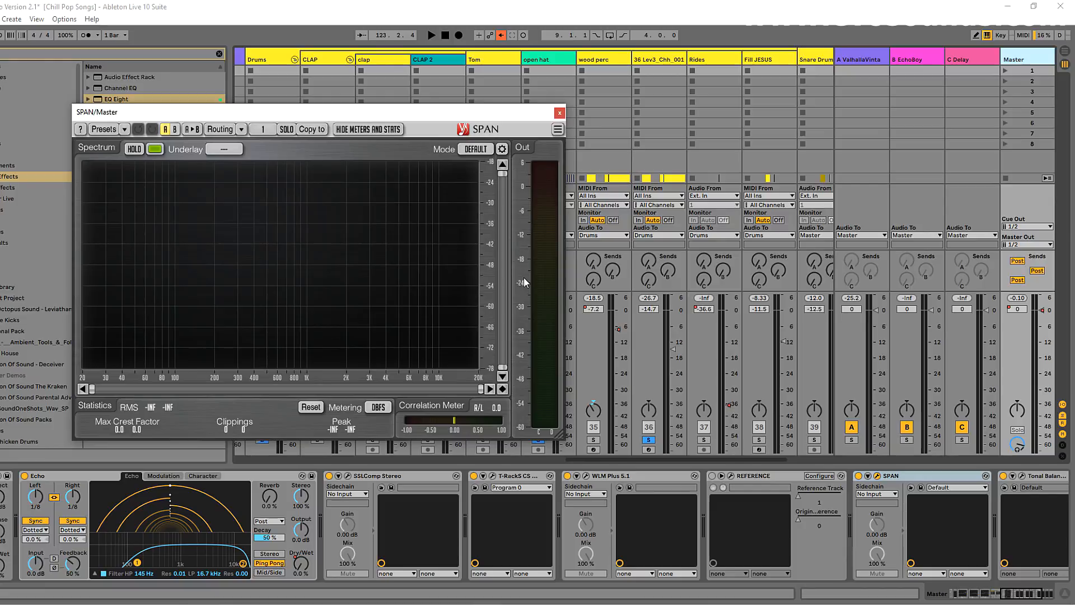
key(space)
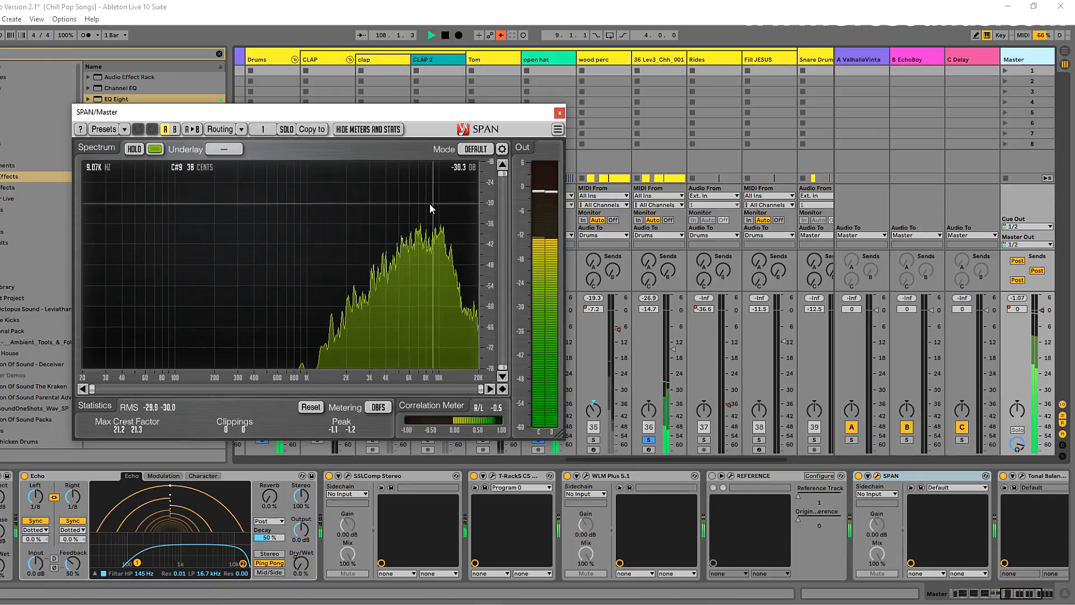
click(648, 440)
key(space)
key(space)
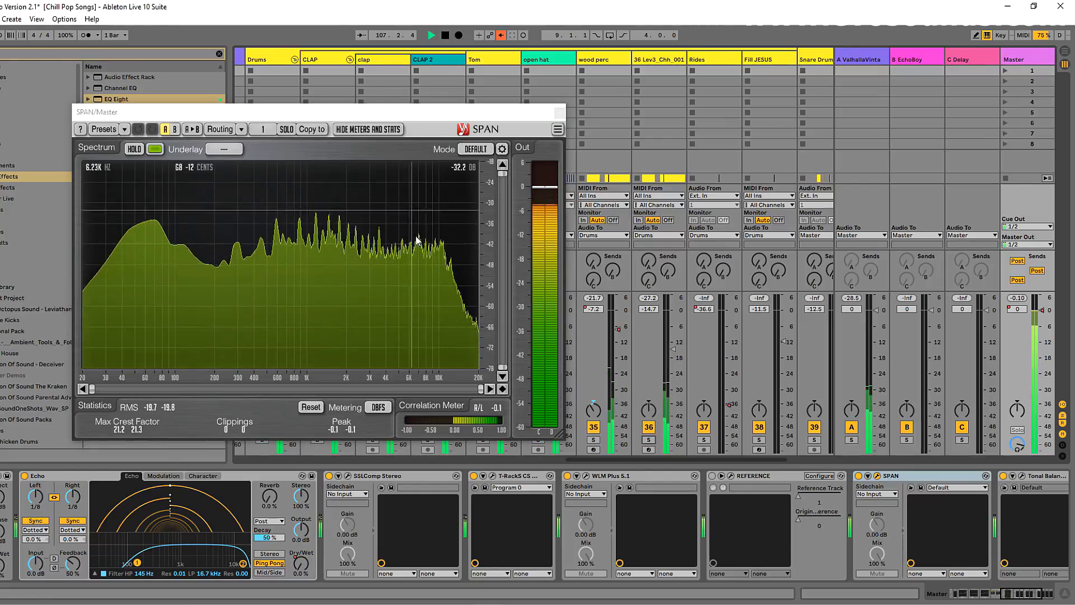
drag(497, 112, 957, 76)
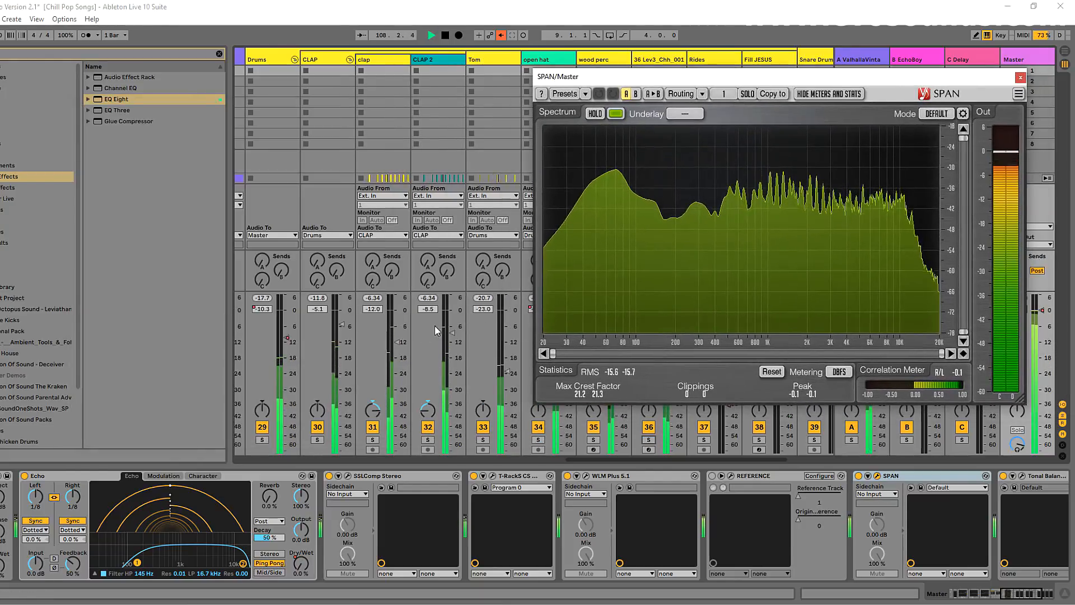
- Remove the volume automation from the Drums group and raise the group to -7.6 dB
right_click(287, 337)
click(329, 368)
mouse_move(286, 337)
mouse_down()
mouse_move(287, 303)
mouse_move(287, 330)
mouse_up()
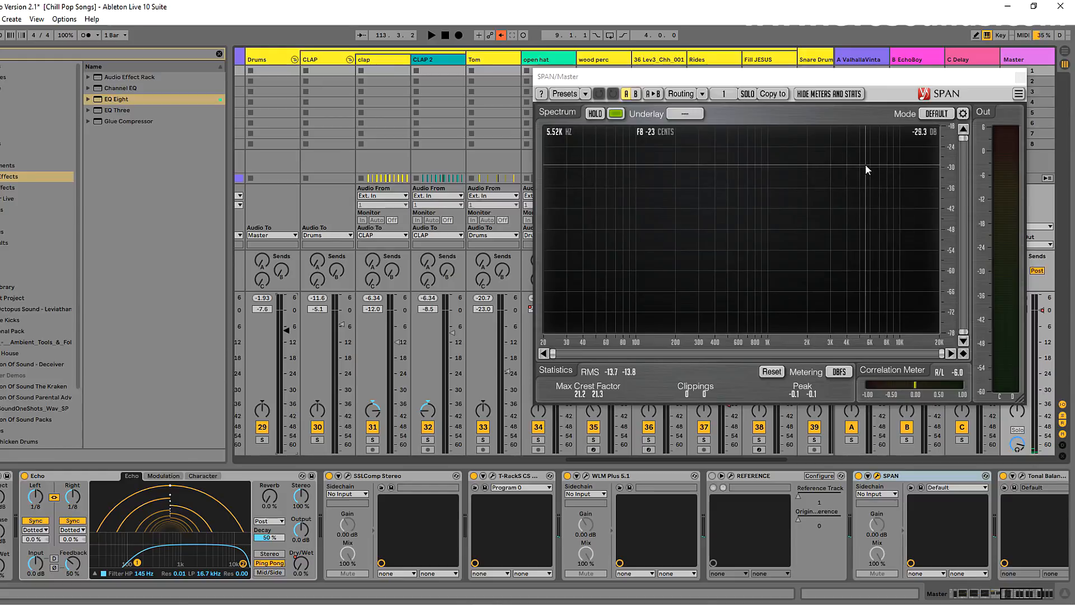
- Switch to the Arrangement, select the MINI WHITE NOISE track and play from bar 102 with SPAN in view
drag(717, 77, 870, 273)
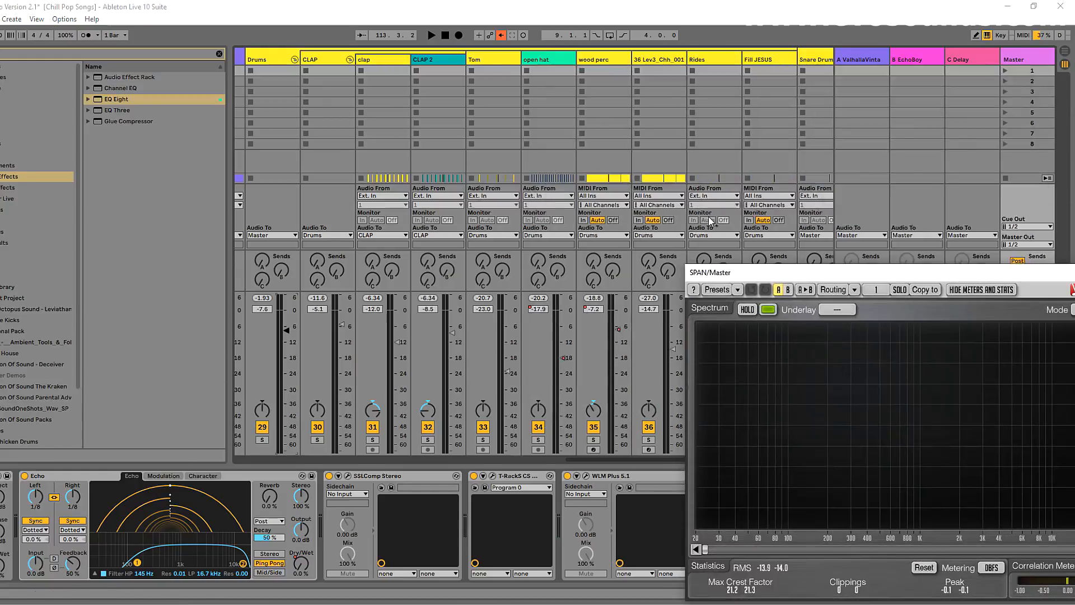
key(Tab)
scroll(601, 252, down, 10)
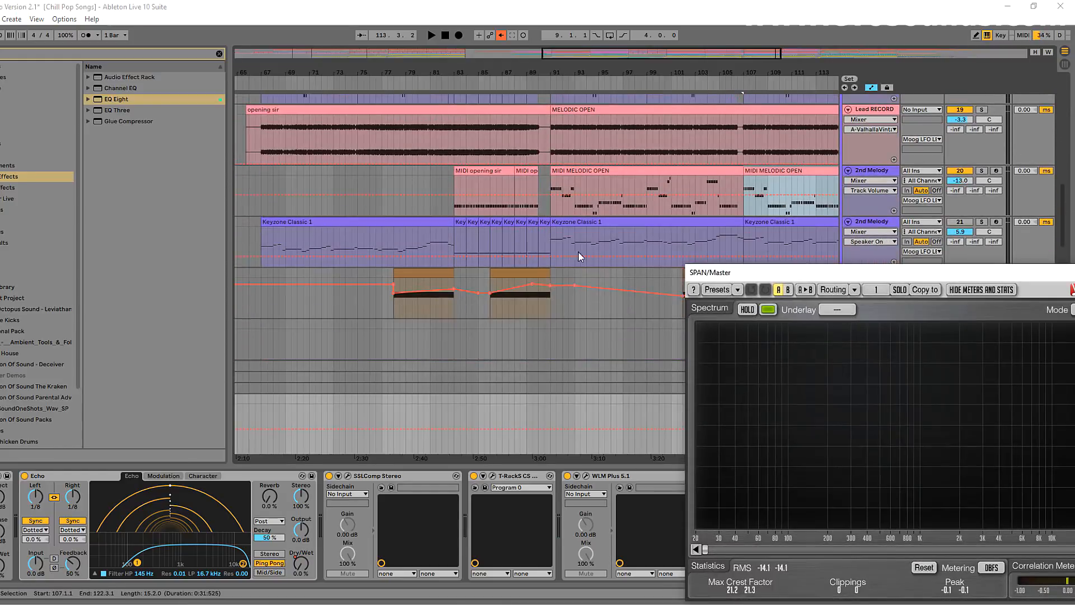
click(490, 309)
mouse_move(728, 272)
mouse_down()
mouse_move(355, 187)
mouse_move(303, 110)
mouse_up()
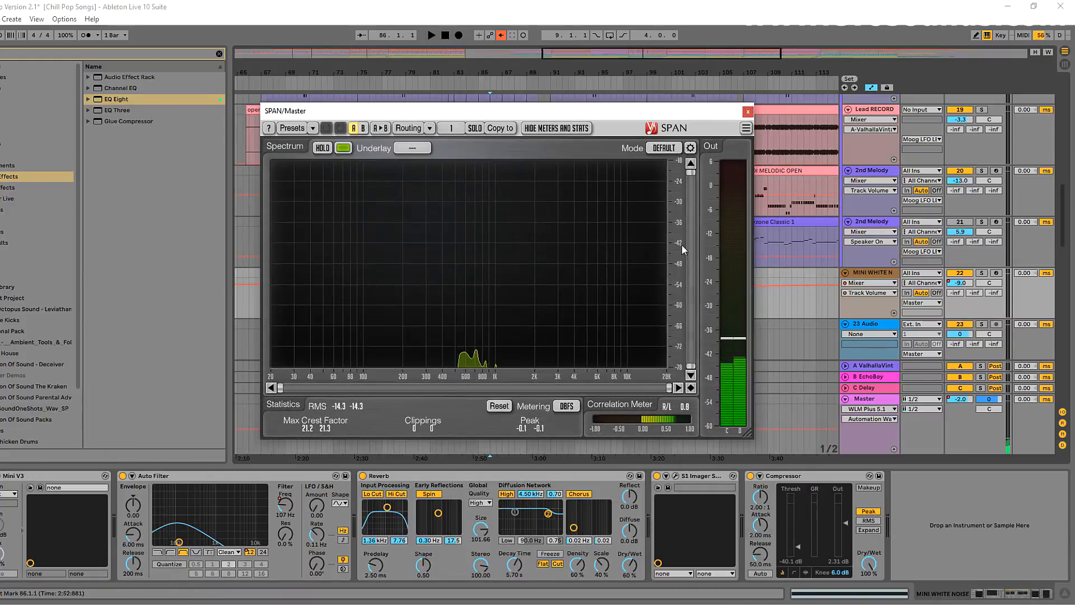
drag(560, 110, 306, 98)
key(space)
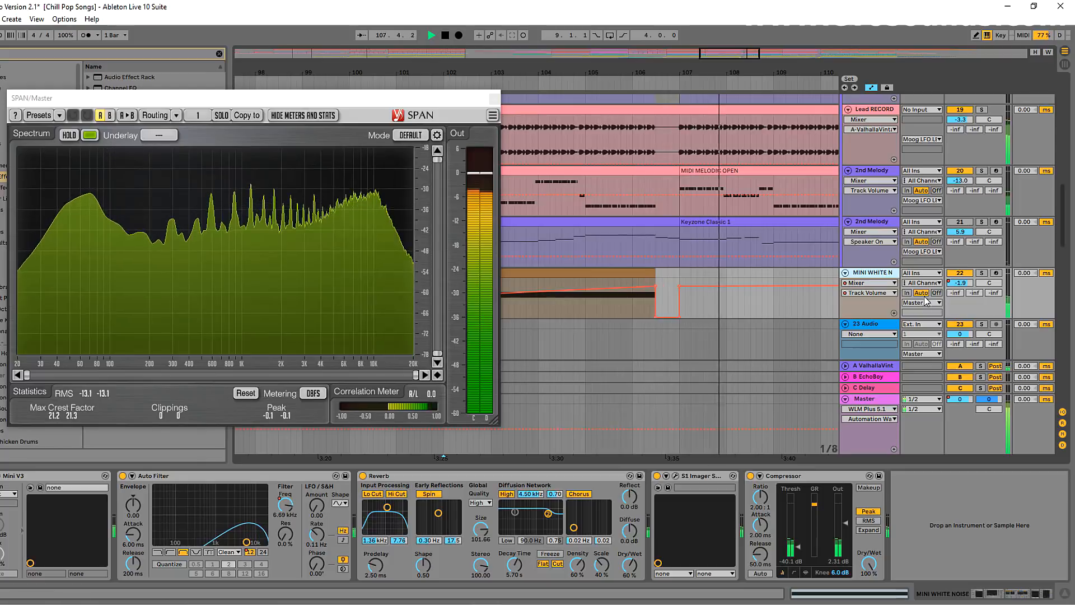
- Solo the MINI WHITE NOISE track to check its high-frequency spectrum in SPAN, and unsolo it
click(981, 273)
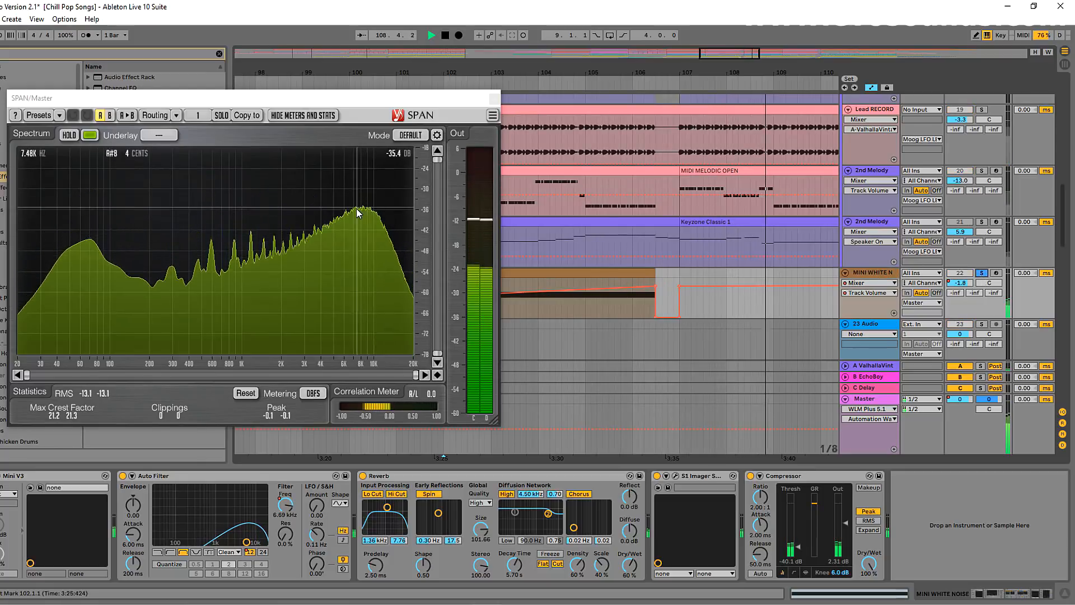
key(space)
click(960, 274)
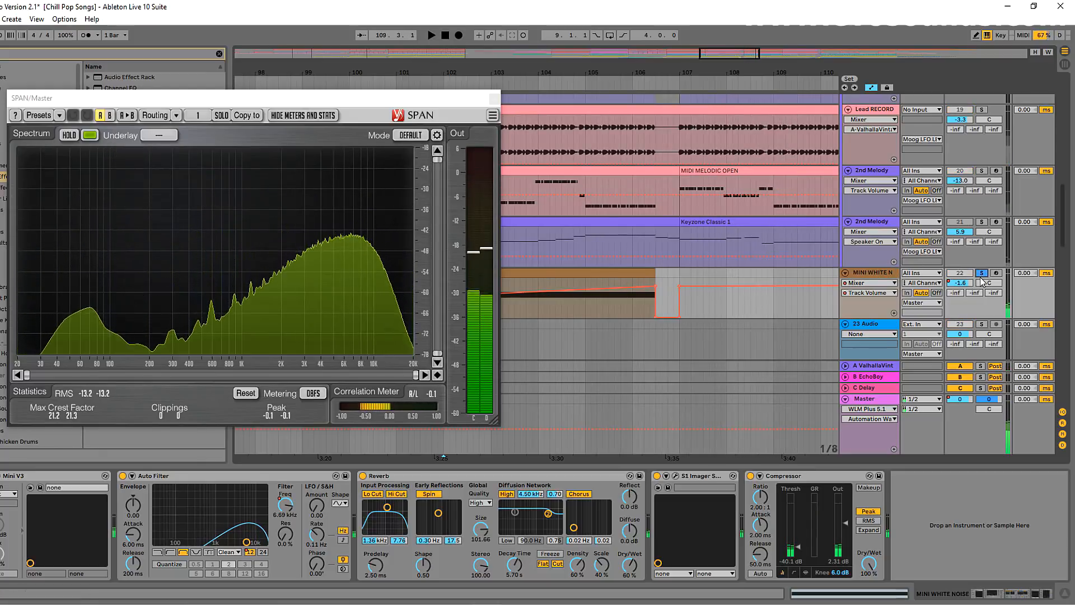
click(982, 273)
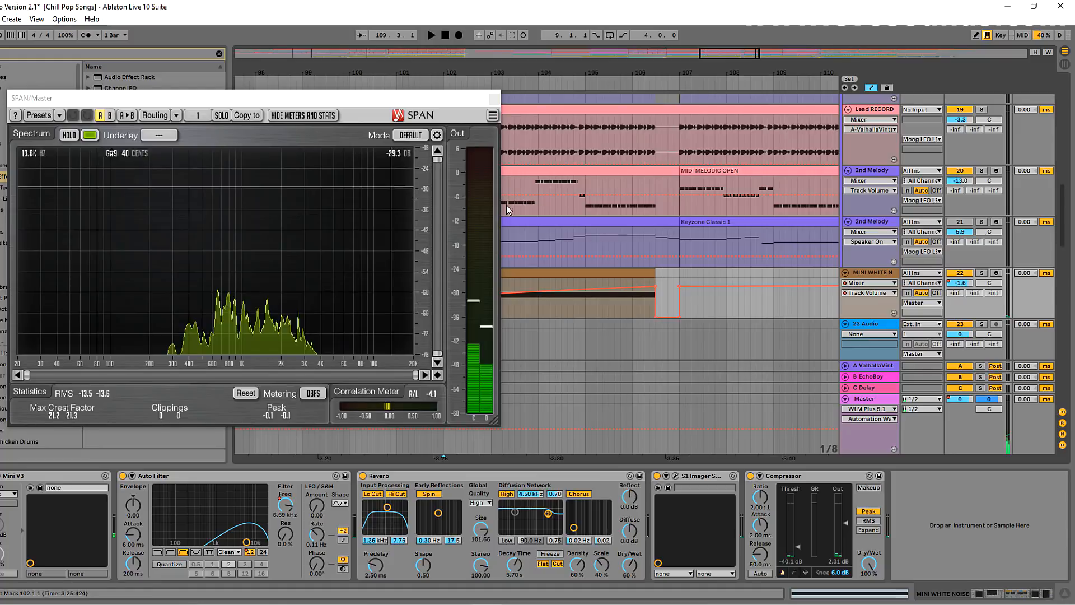
- Lower the MINI WHITE NOISE volume automation from bar 107 to about -2.2 dB, audition it in the mix and close SPAN
drag(680, 288, 679, 291)
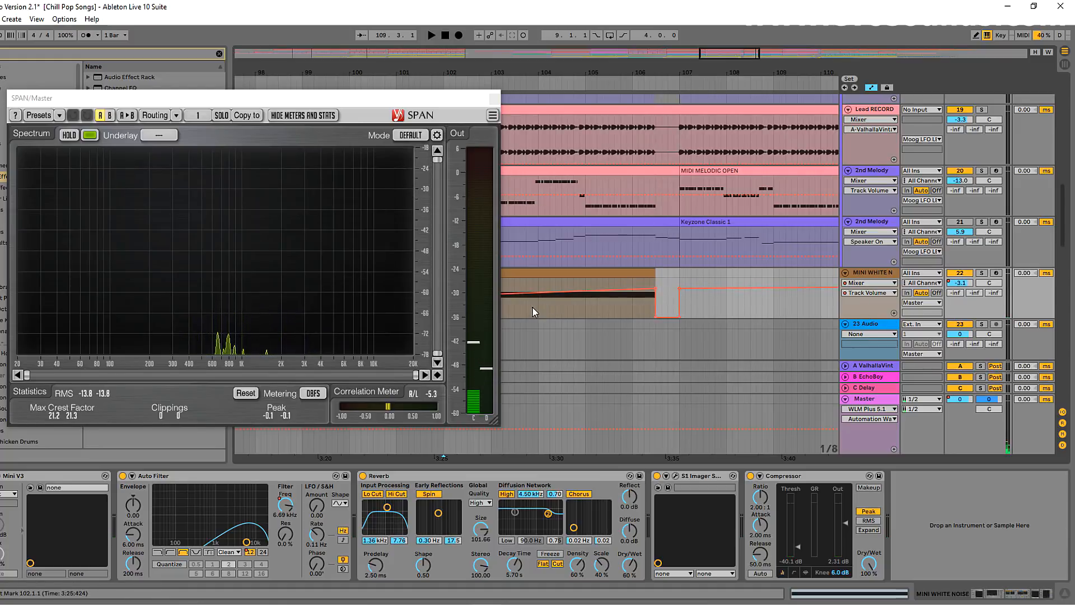
key(space)
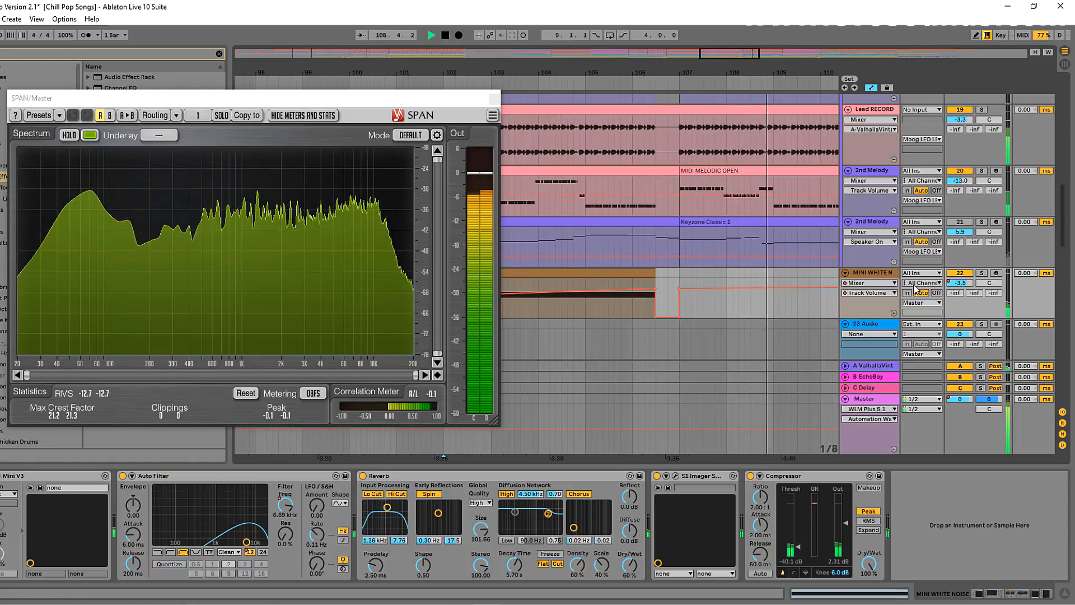
drag(679, 289, 682, 288)
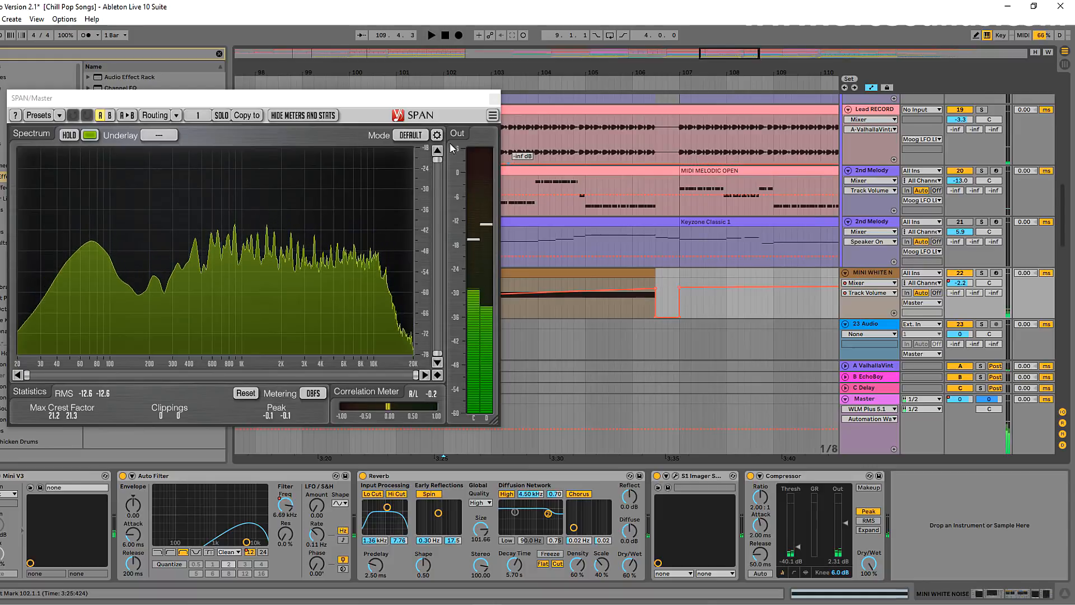
drag(472, 100, 696, 121)
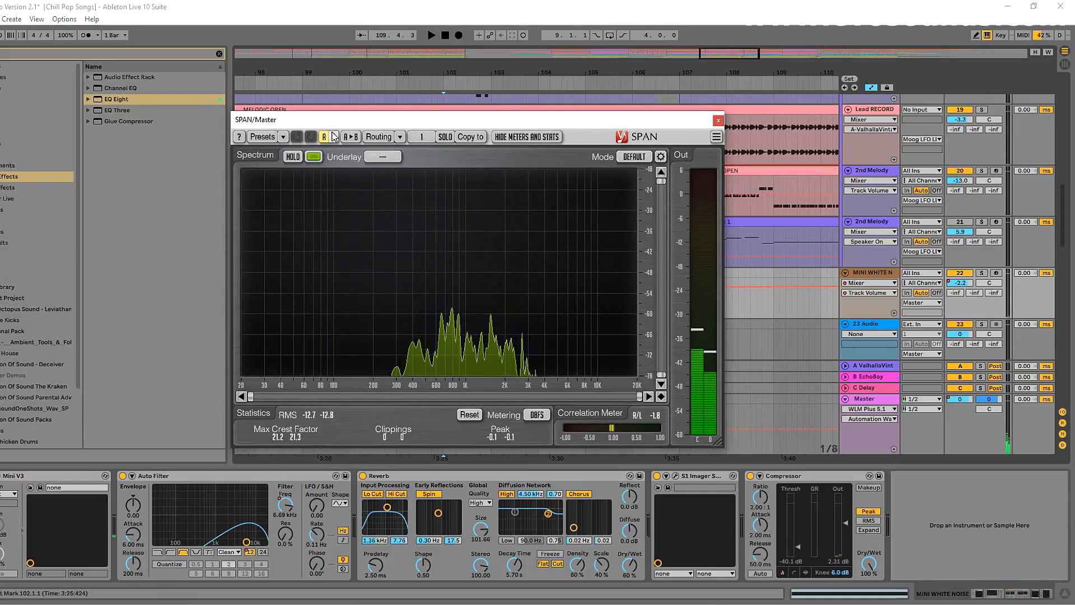
click(718, 121)
- Fold the Moog LFO LEAD and KICK+BASS groups in the Arrangement
drag(735, 63, 734, 59)
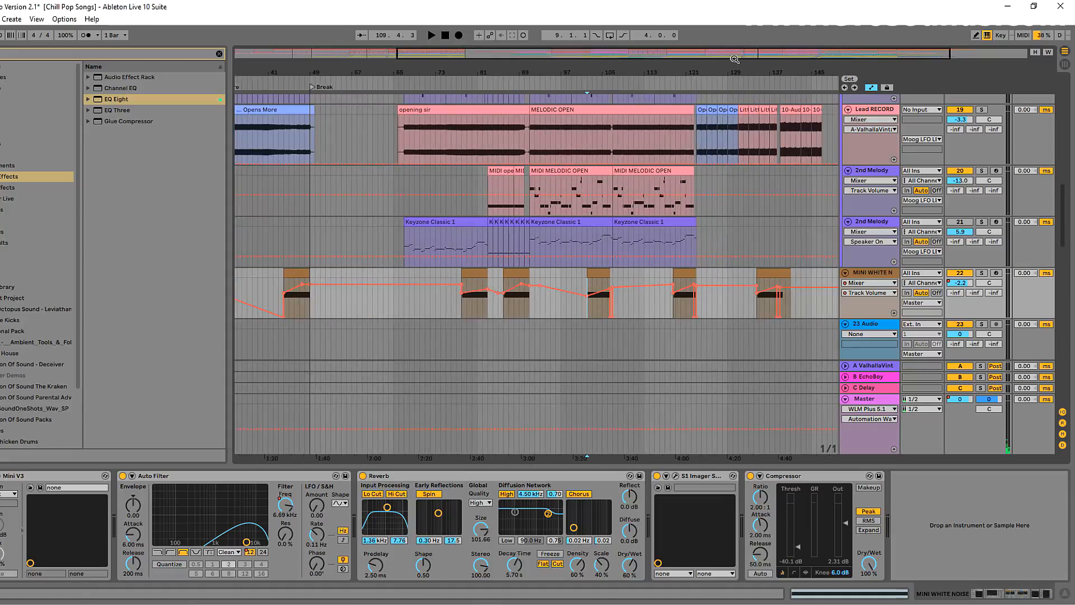
scroll(597, 296, up, 12)
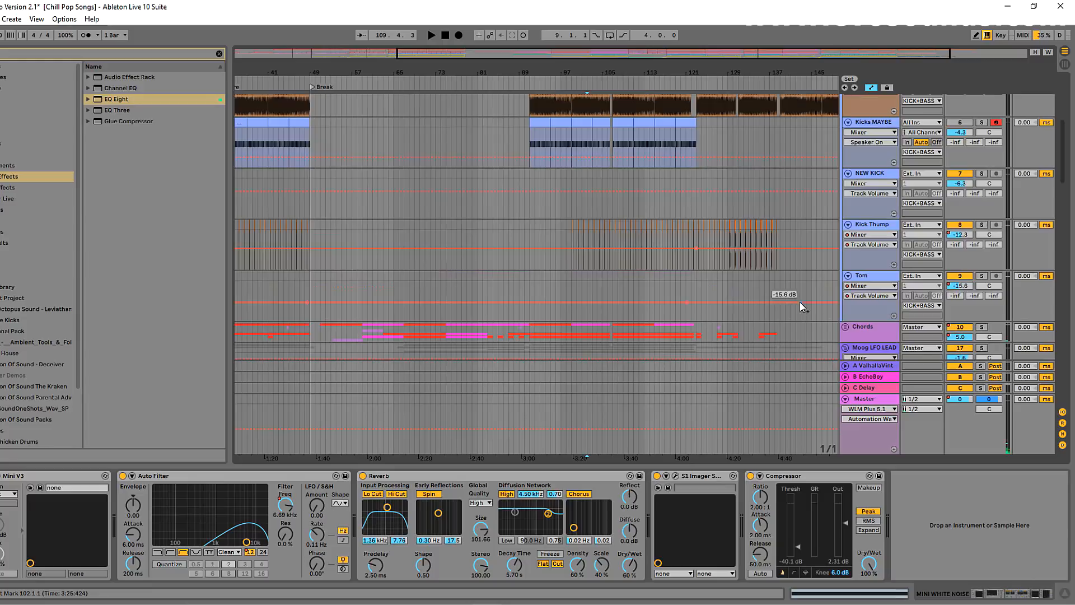
click(846, 348)
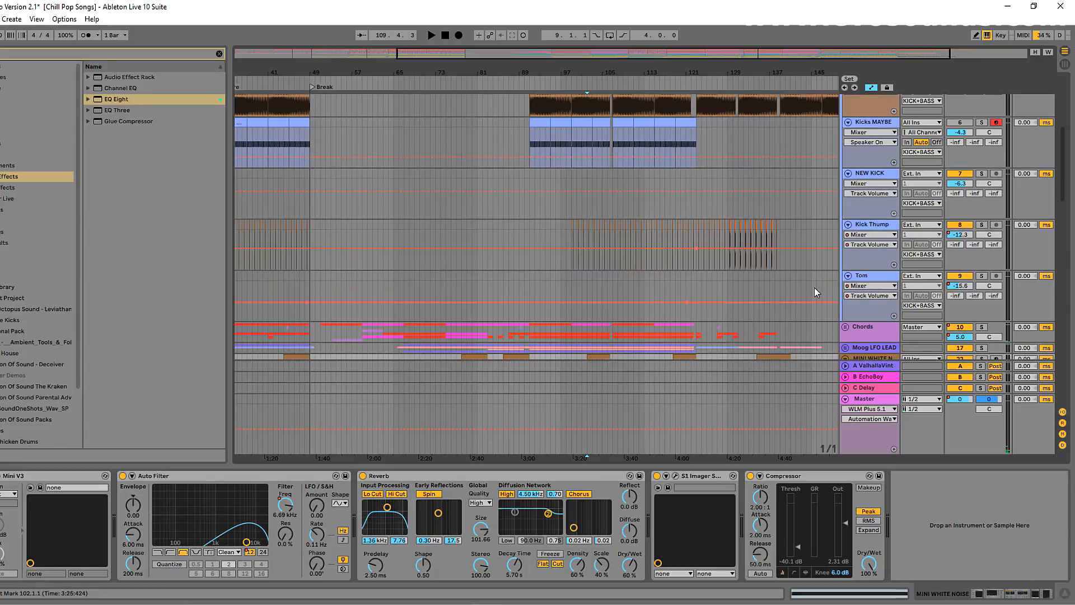
scroll(814, 287, up, 5)
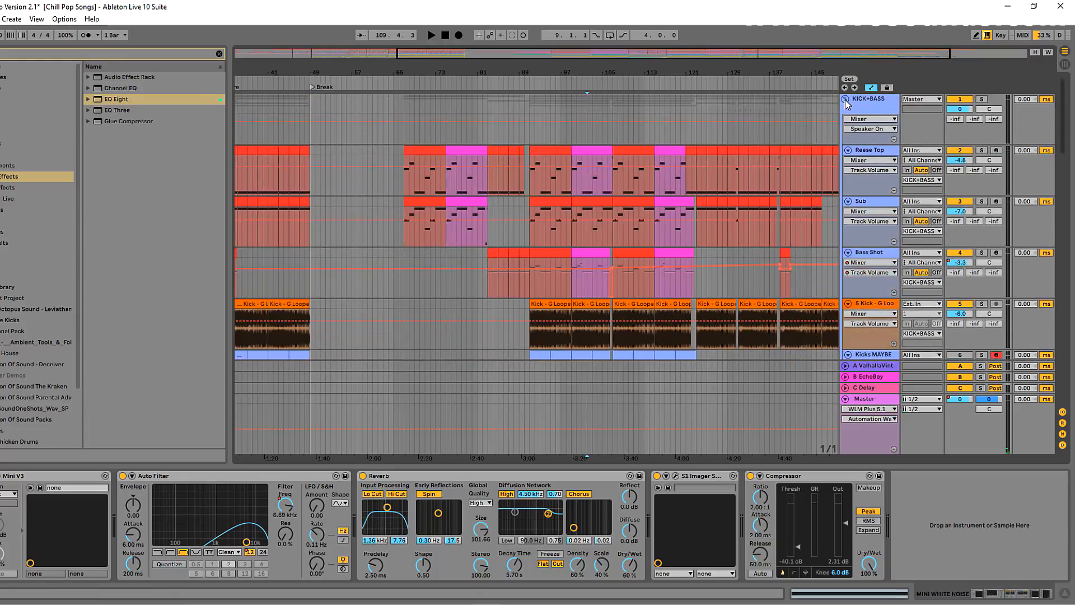
click(845, 99)
scroll(661, 245, down, 3)
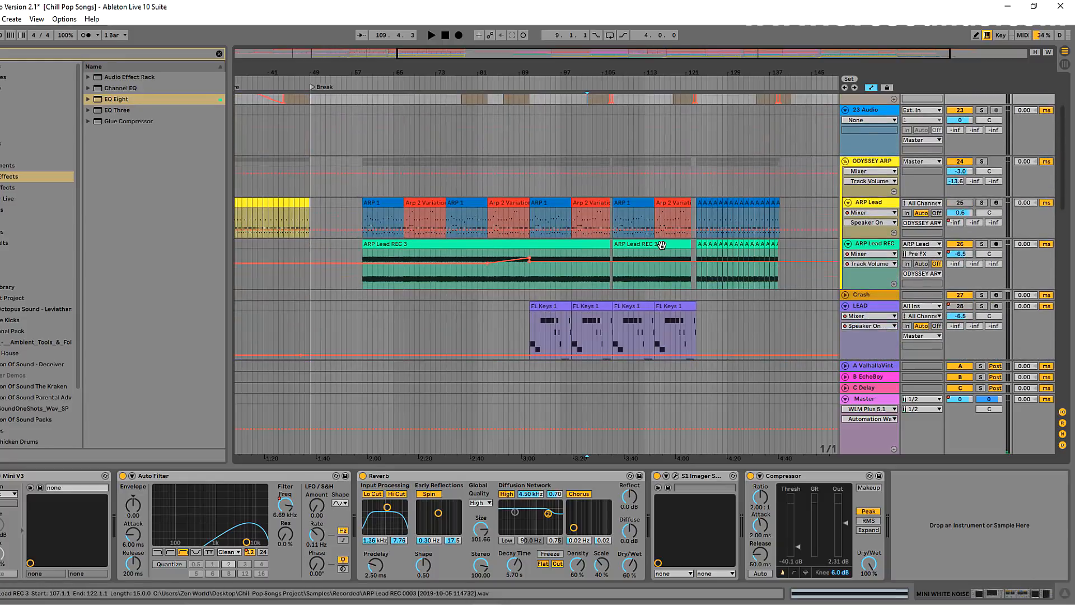
- Fold the ODYSSEY ARP and Drums groups and the LEAD, Snare Drum and Crash 2 tracks
click(845, 162)
click(845, 184)
click(845, 194)
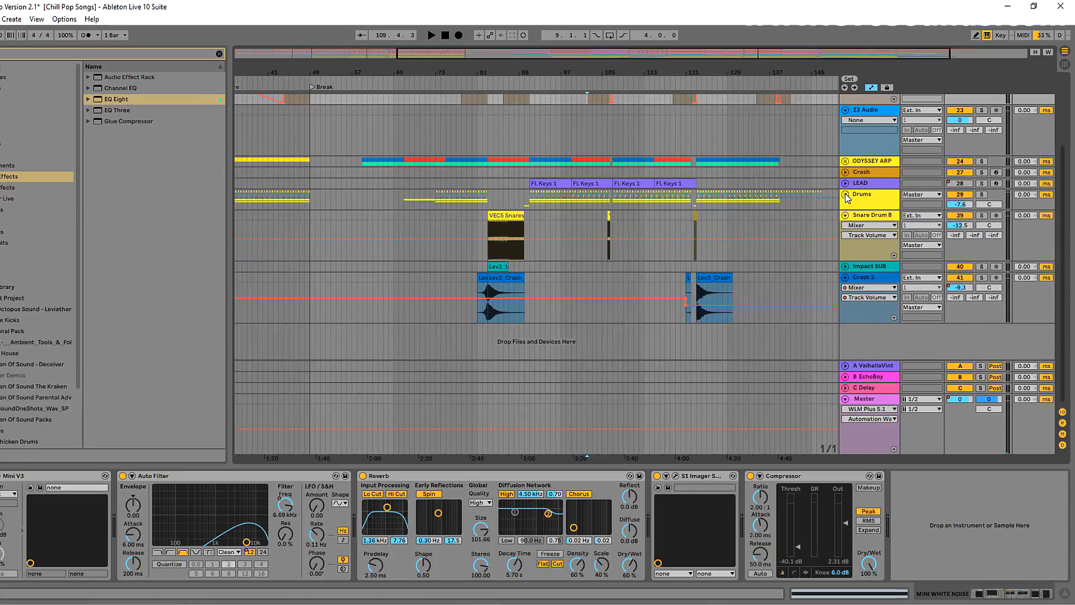
click(845, 215)
click(845, 237)
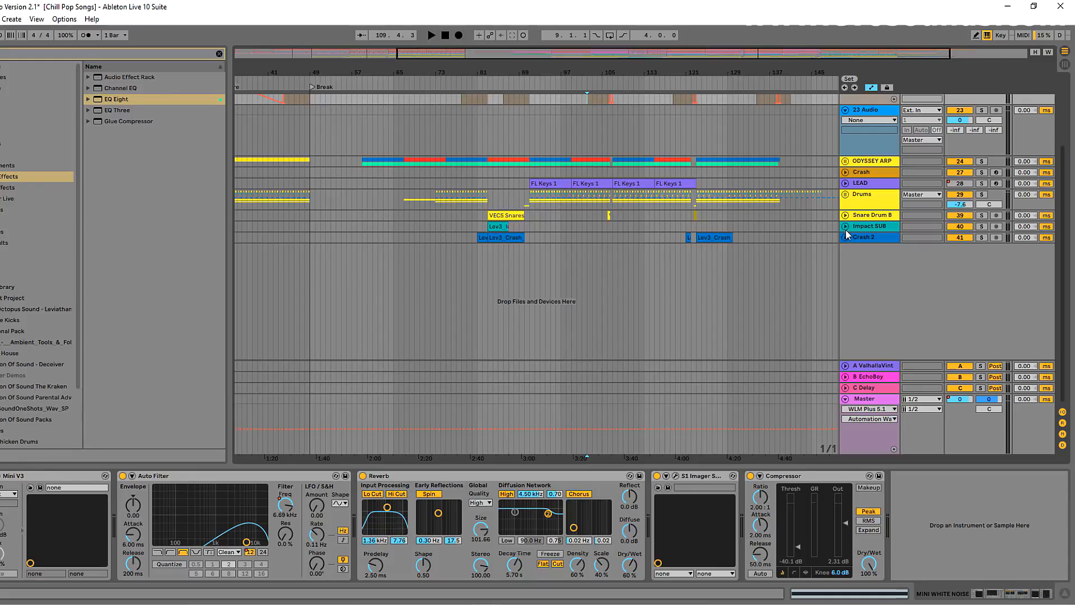
drag(711, 49, 700, 76)
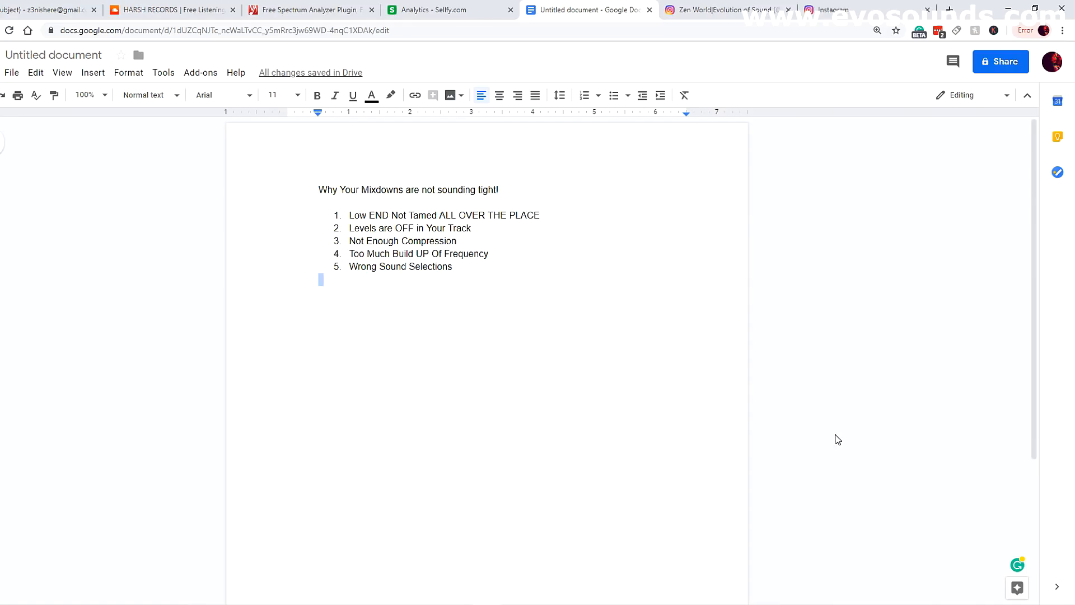